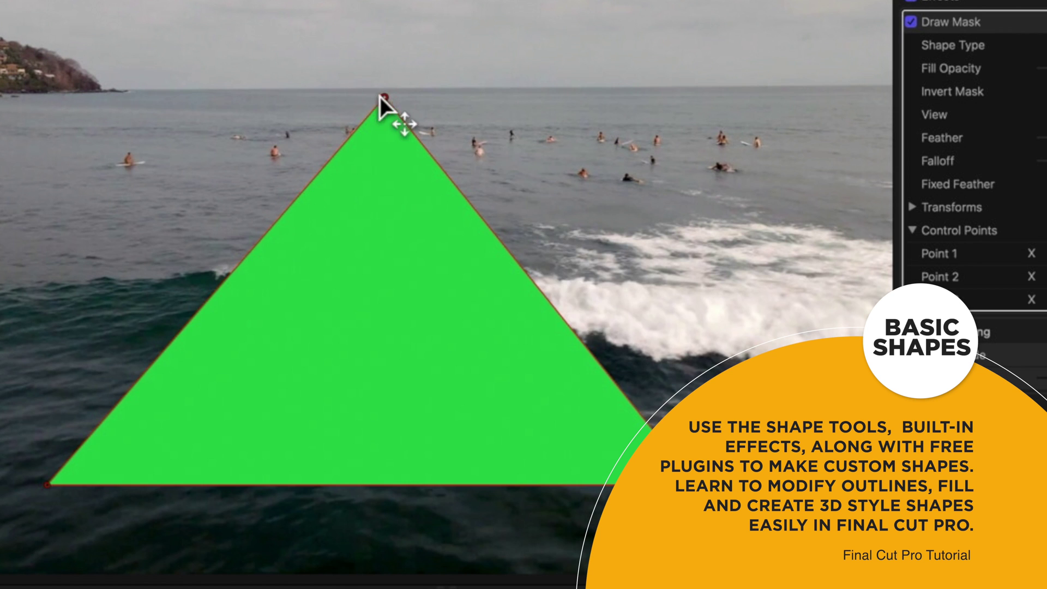
drag(381, 105, 358, 121)
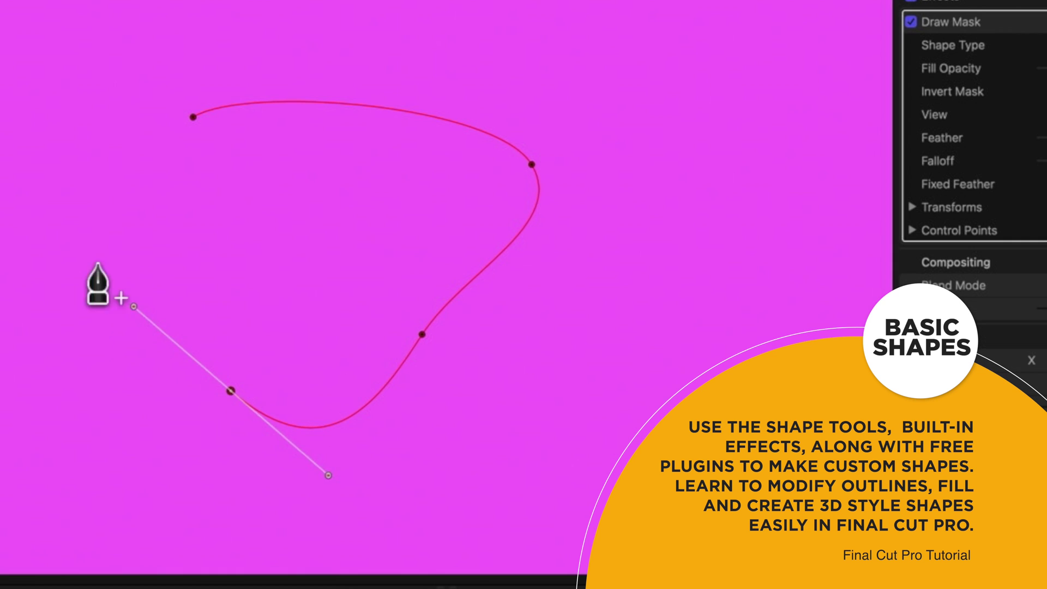
drag(178, 234, 133, 187)
click(193, 116)
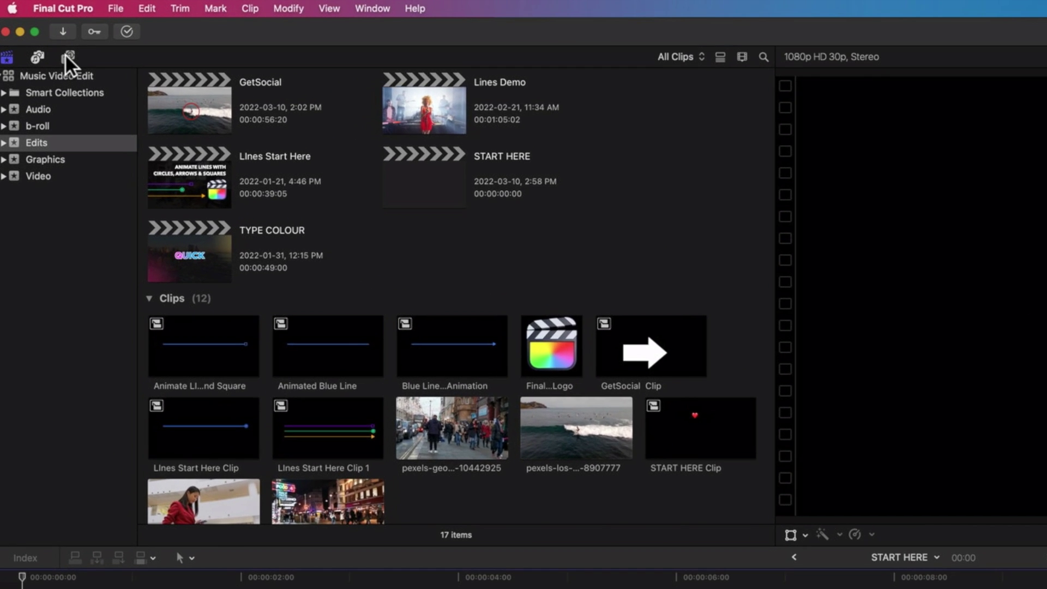
Add the Shapes generator from the Elements category at the start of the timeline and display its published parameters
click(43, 32)
scroll(66, 276, down, 15)
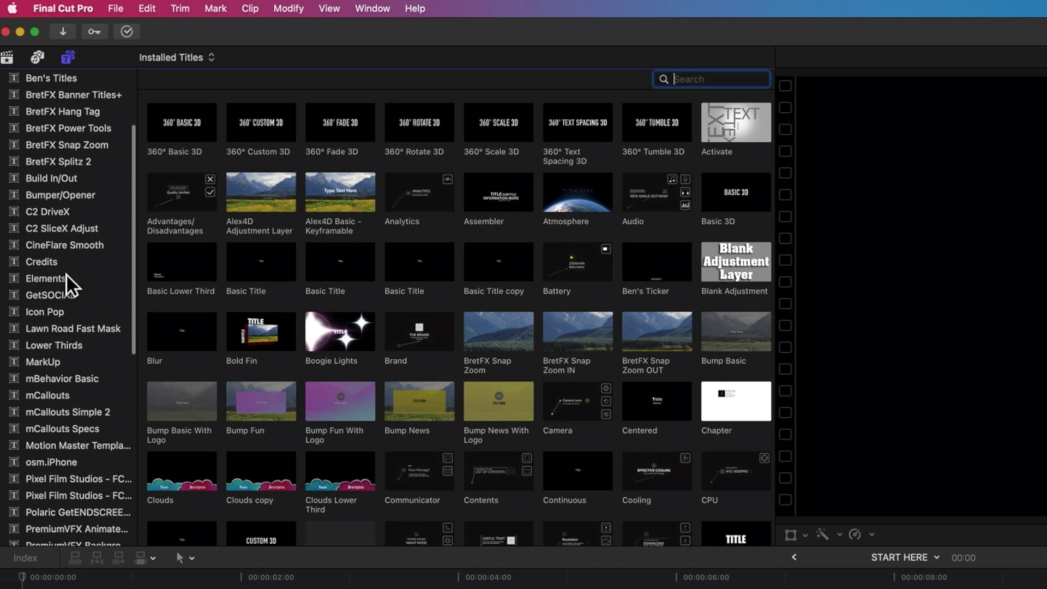
scroll(67, 276, down, 2)
click(57, 388)
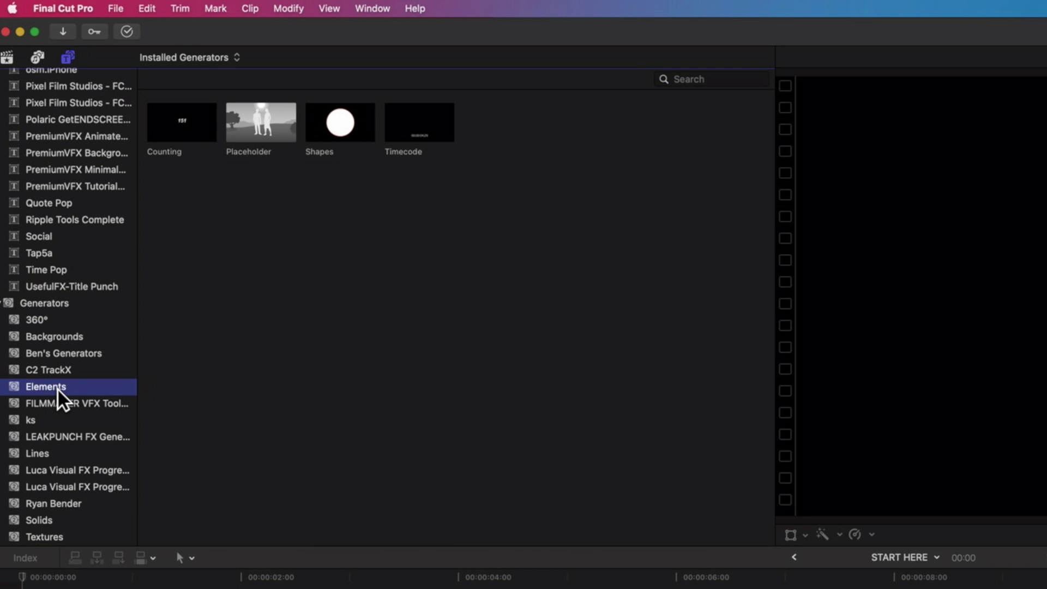
click(342, 126)
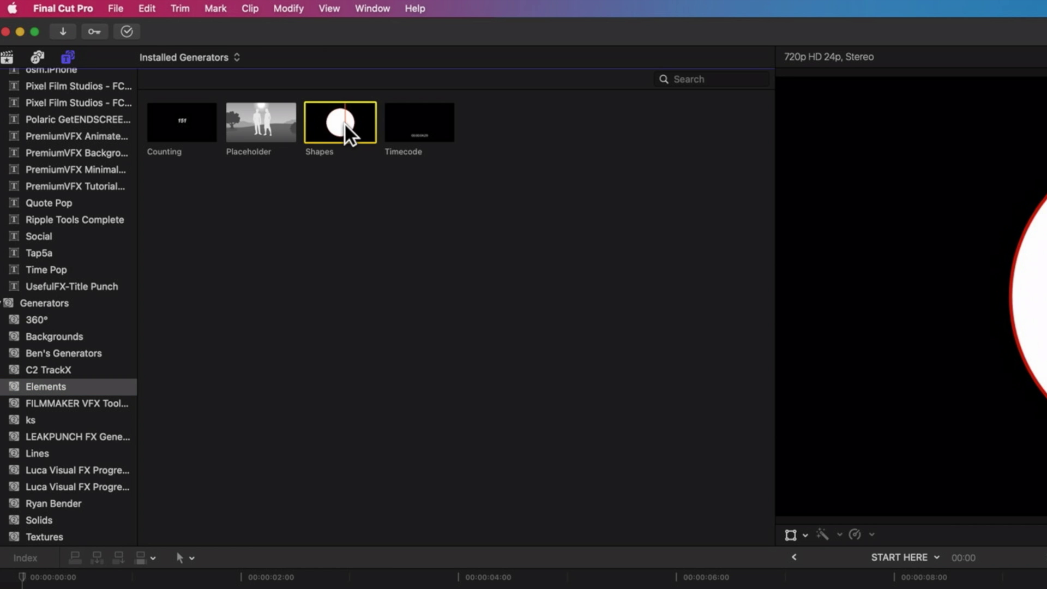
drag(342, 127, 35, 453)
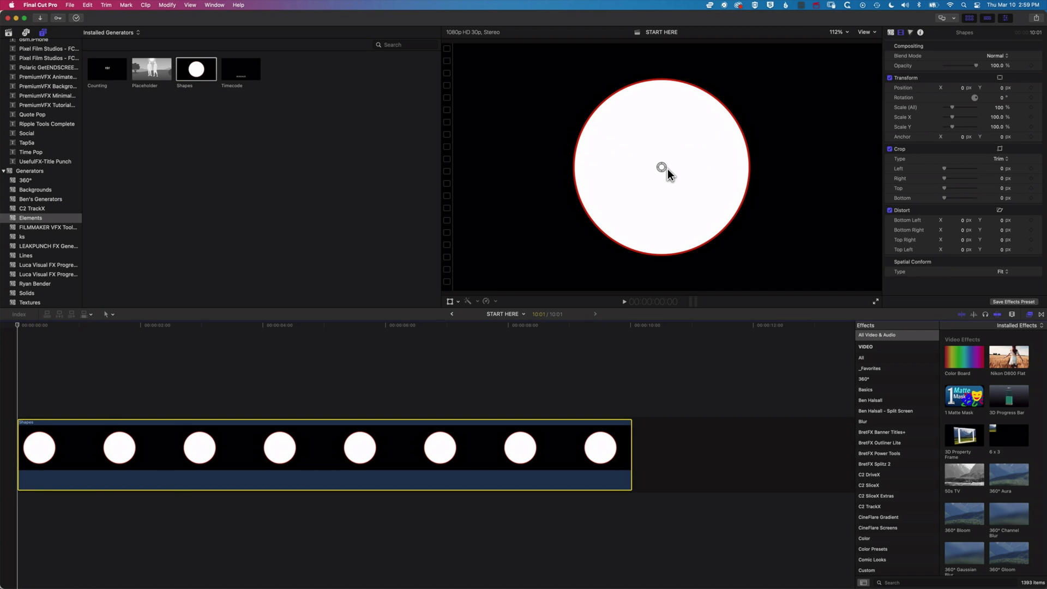
mouse_move(662, 166)
mouse_down()
mouse_move(702, 158)
mouse_move(670, 185)
mouse_move(649, 142)
mouse_move(625, 164)
mouse_move(665, 165)
mouse_up()
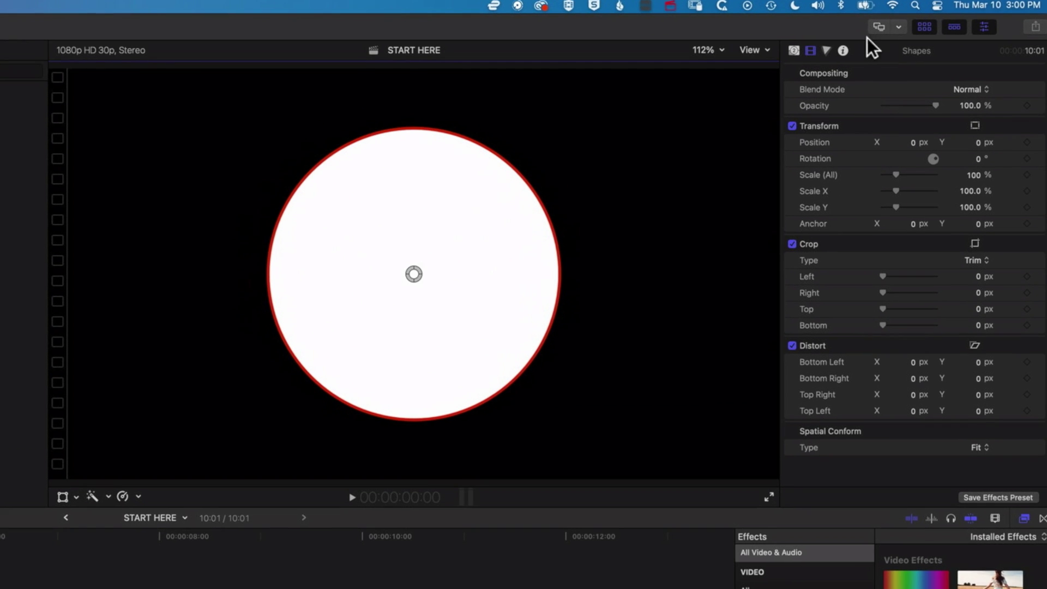
click(794, 50)
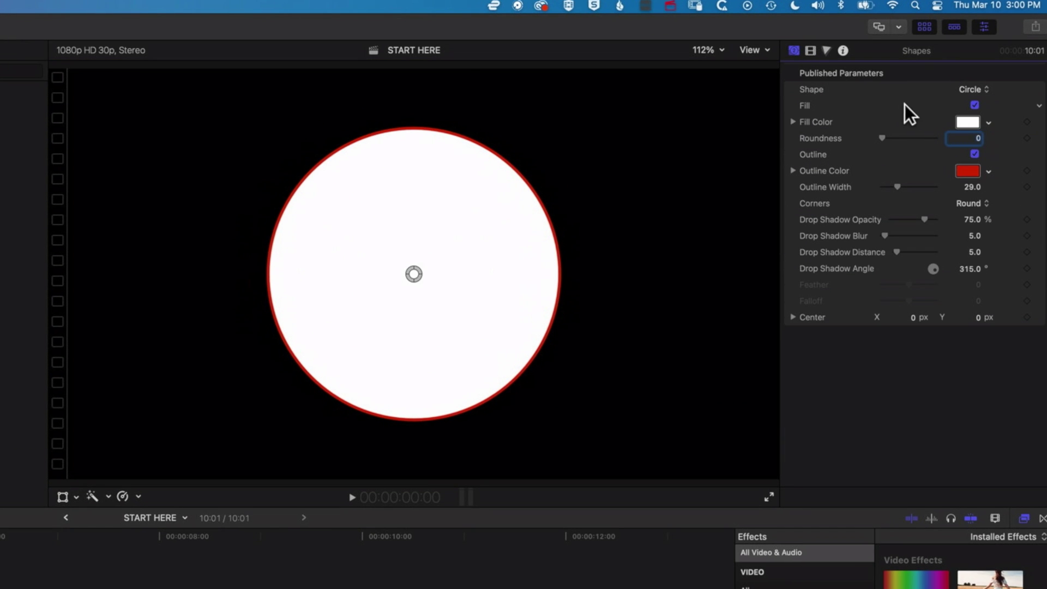
Try the Square, Diamond, Rectangle and Pentagon options as the generator's shape
click(976, 88)
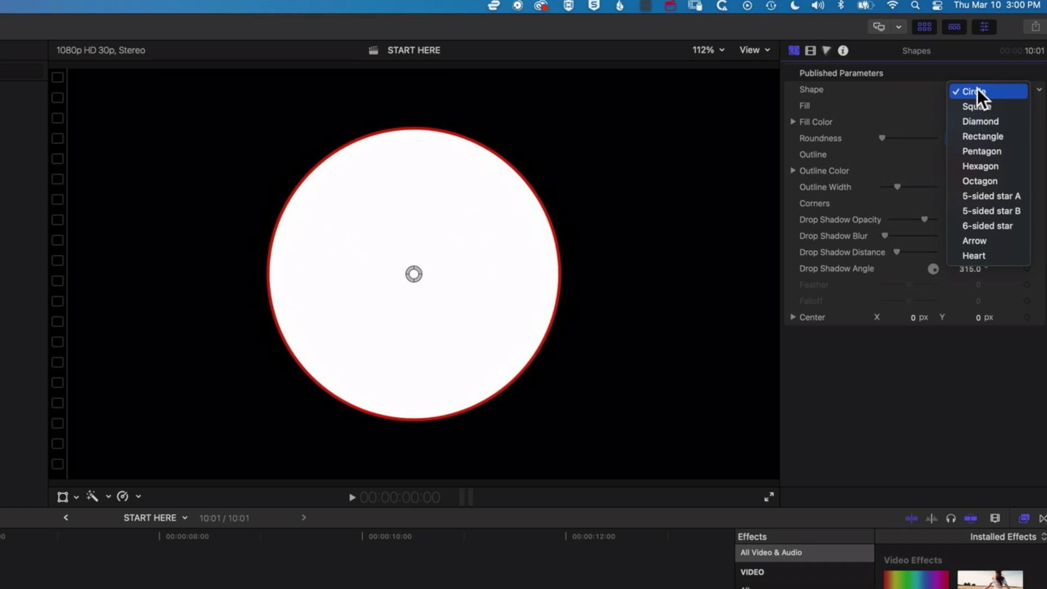
click(978, 101)
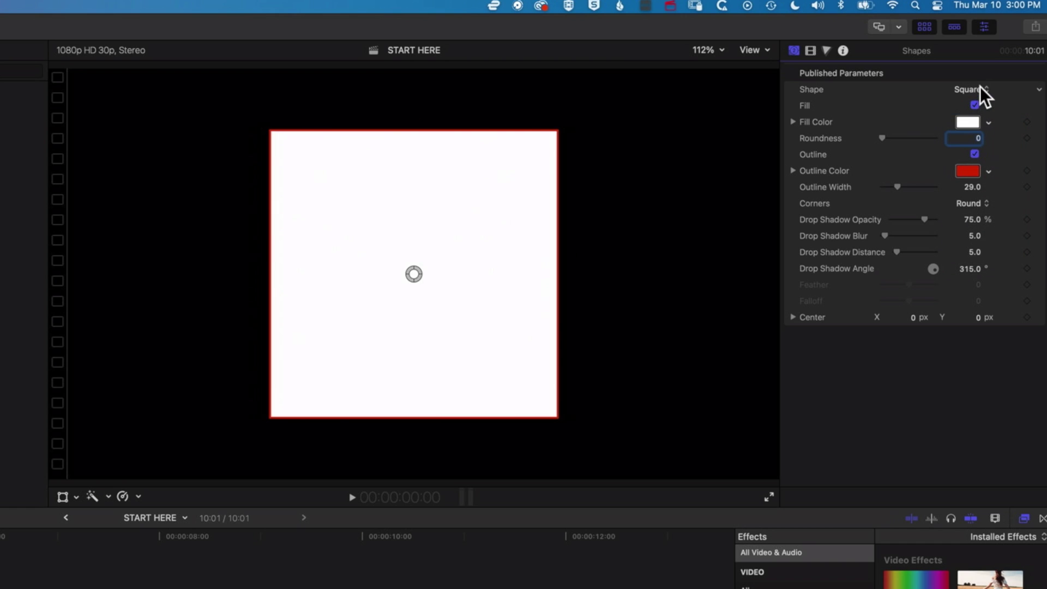
click(980, 88)
click(980, 107)
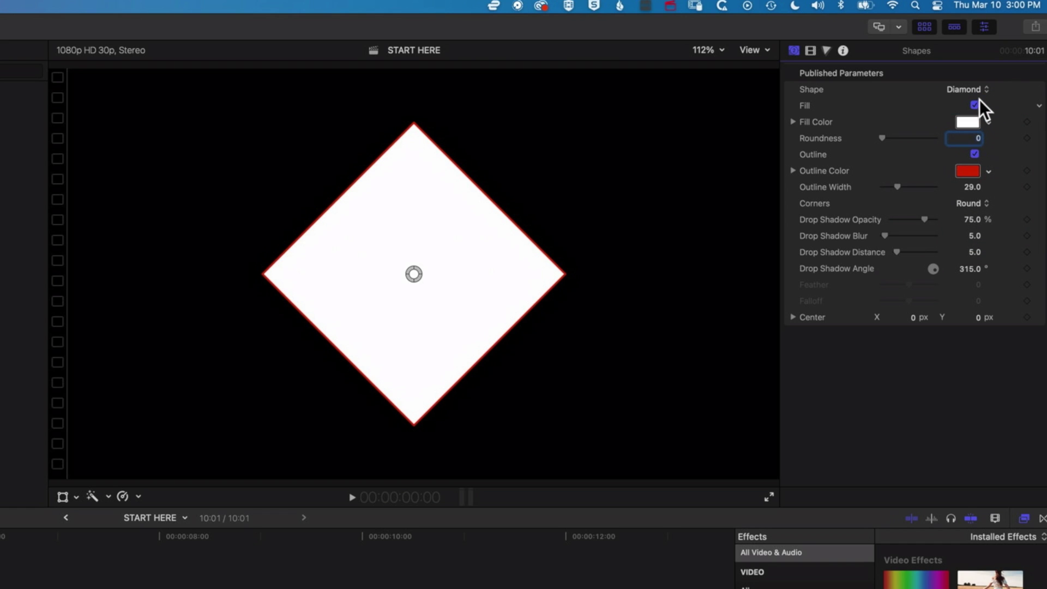
click(979, 90)
click(980, 106)
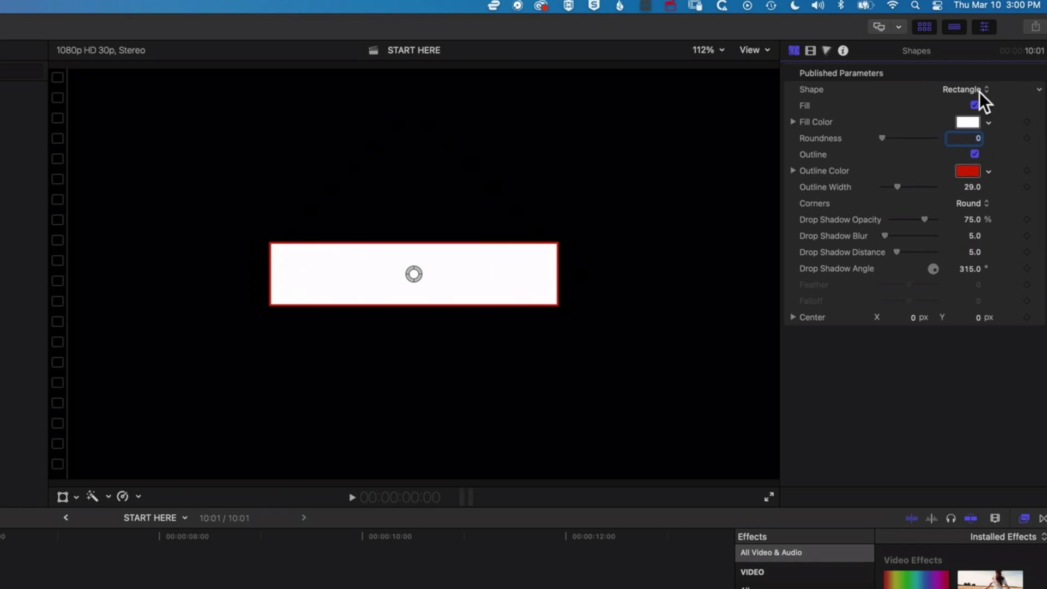
click(980, 89)
click(977, 103)
Try the Hexagon, 5-sided star A and Arrow options, and return the generator's shape to Circle
click(977, 91)
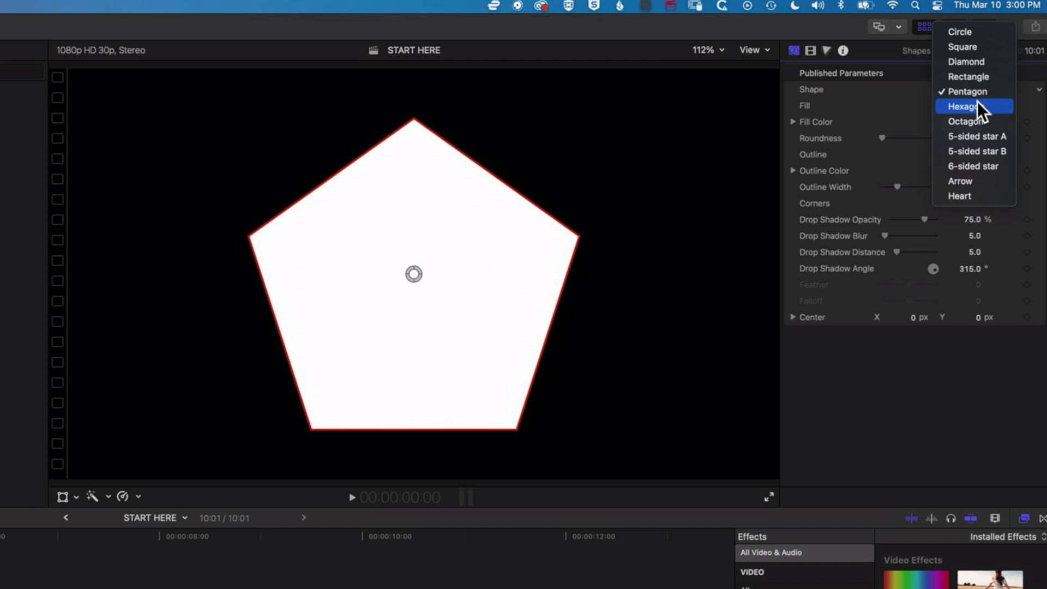
click(977, 103)
click(976, 90)
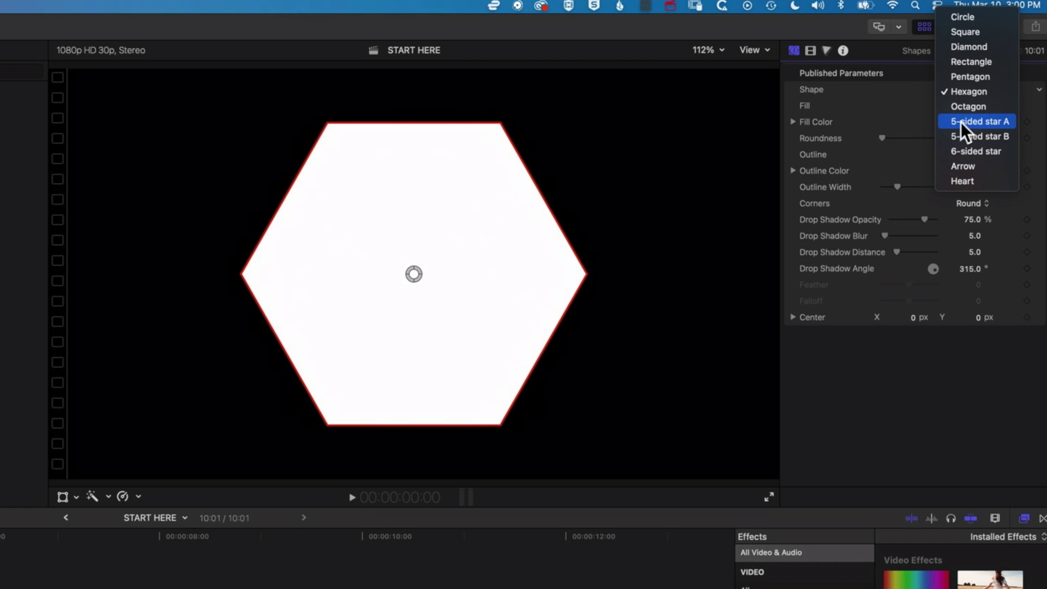
click(994, 122)
click(973, 92)
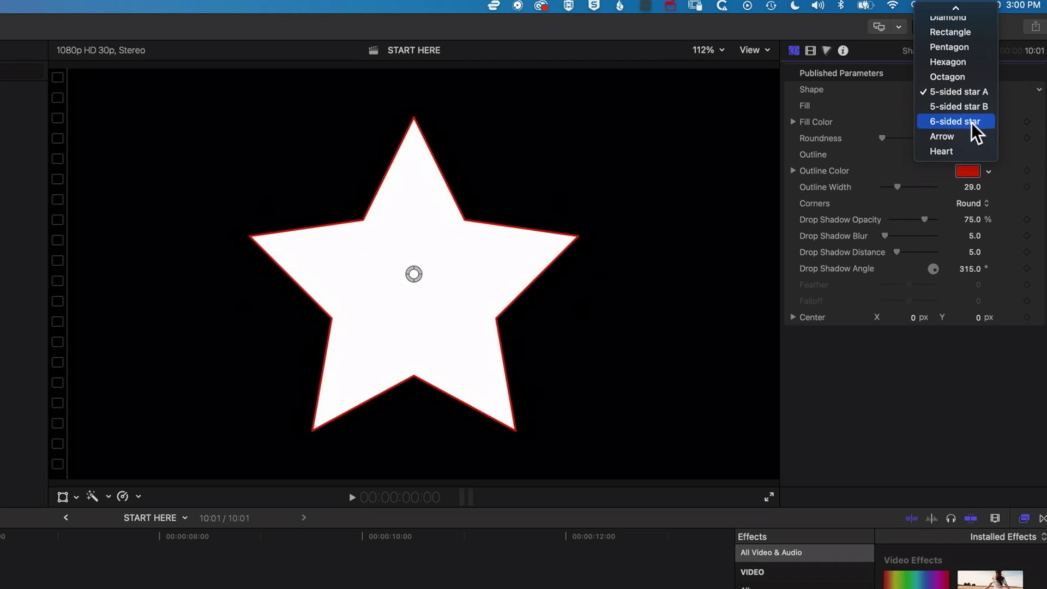
click(955, 136)
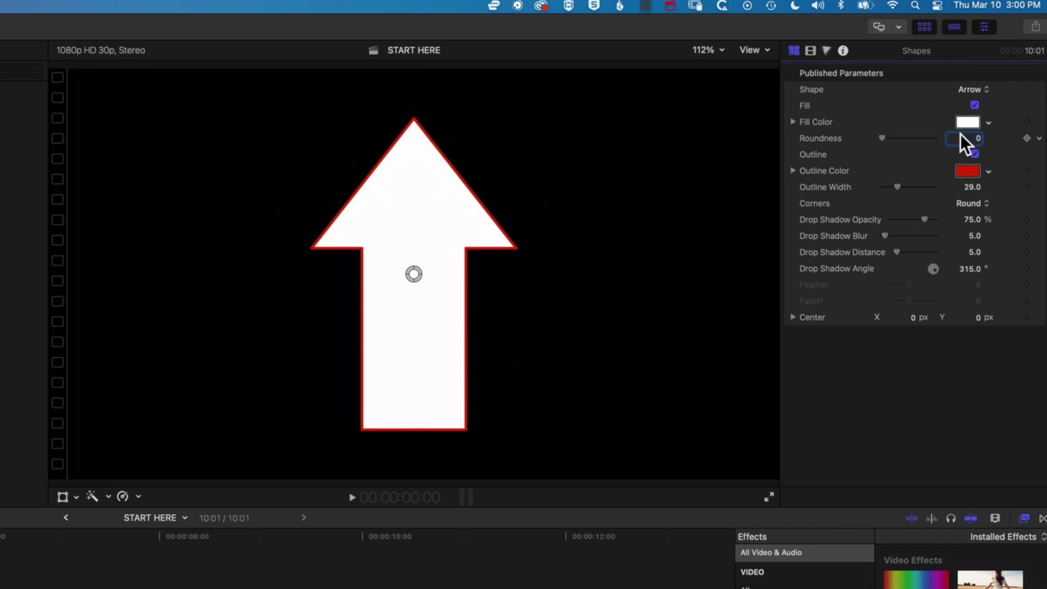
click(973, 88)
scroll(976, 33, up, 3)
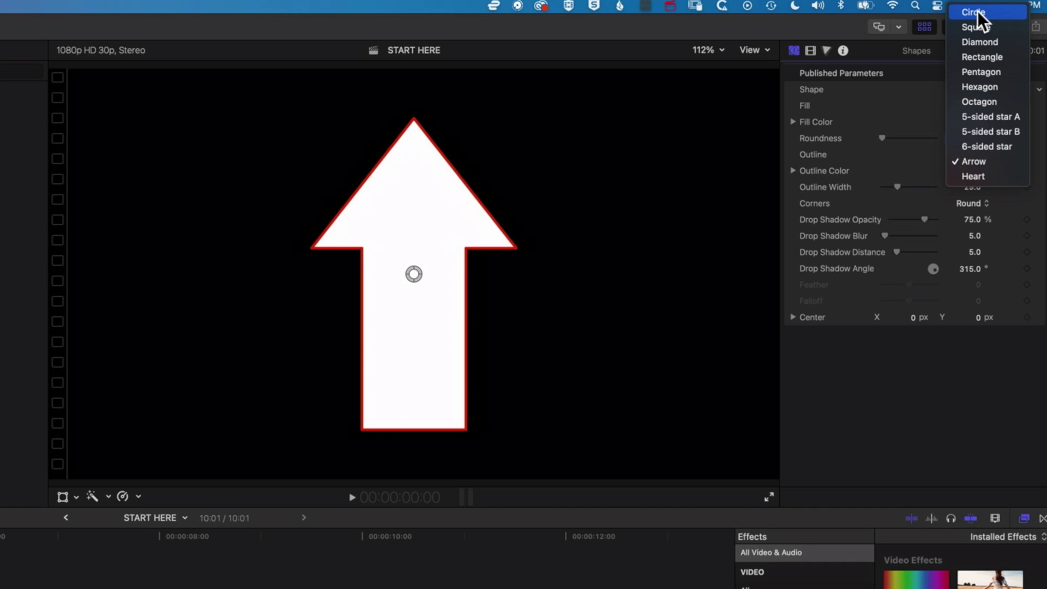
click(977, 10)
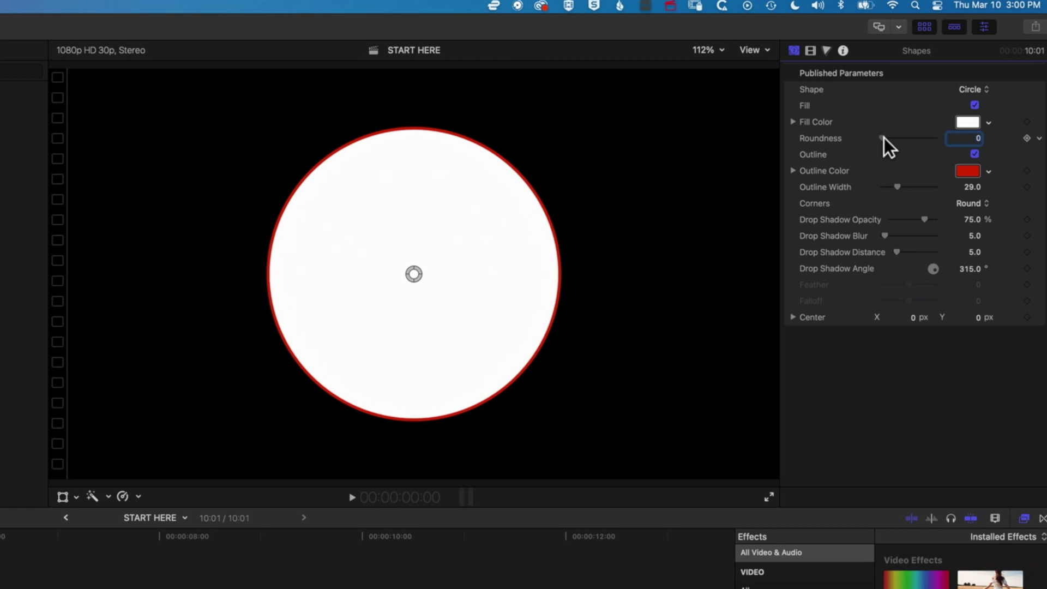
Set the circle's roundness to 113.94 and change its fill color to cyan
drag(885, 138, 915, 139)
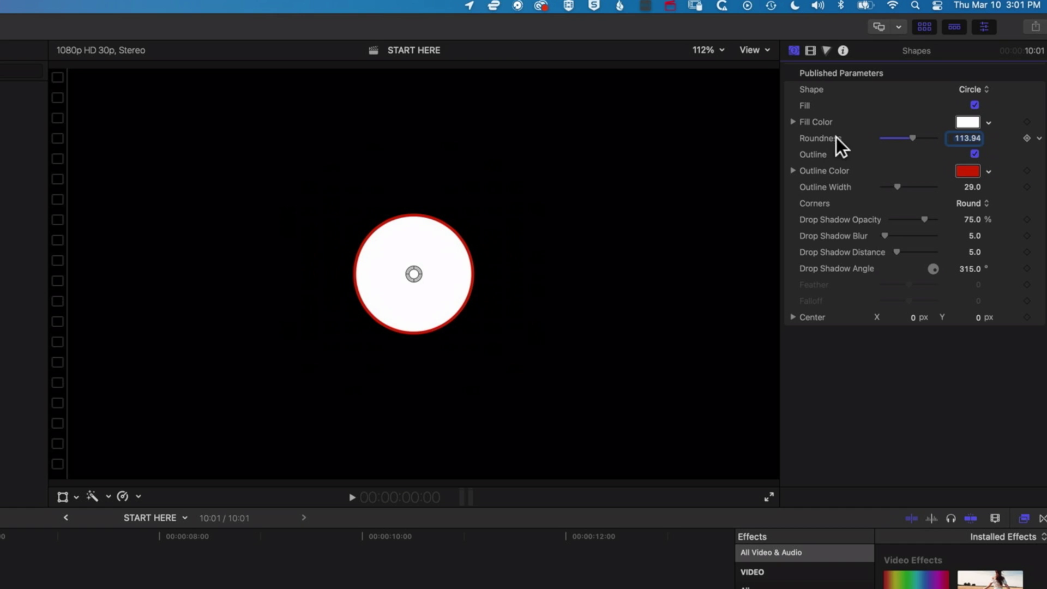
click(990, 123)
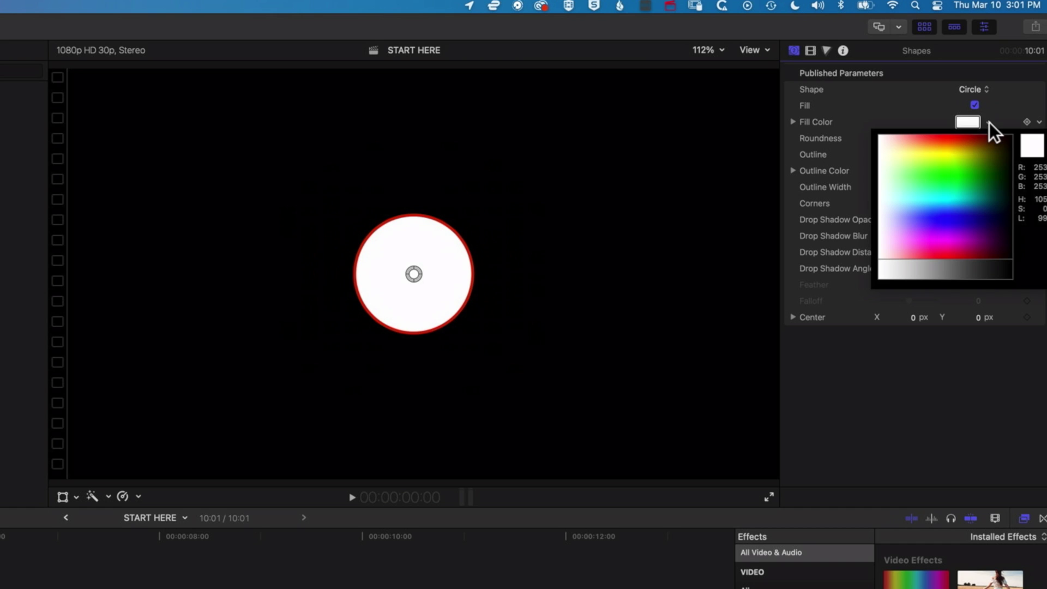
drag(973, 143, 929, 197)
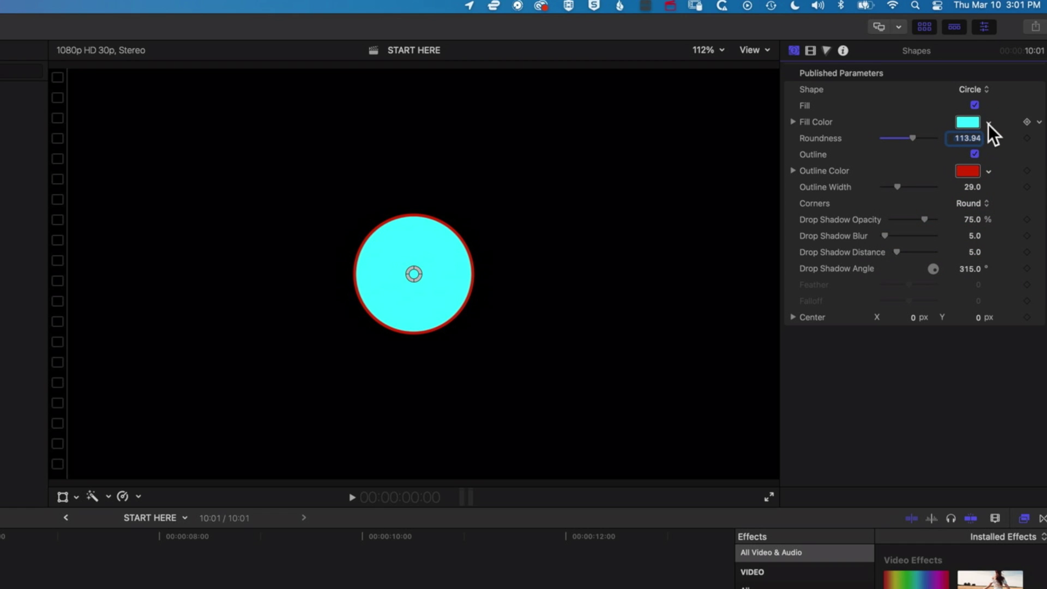
Change the circle's outline color to white and turn off its fill, keeping the outline enabled
click(988, 171)
drag(879, 194, 880, 196)
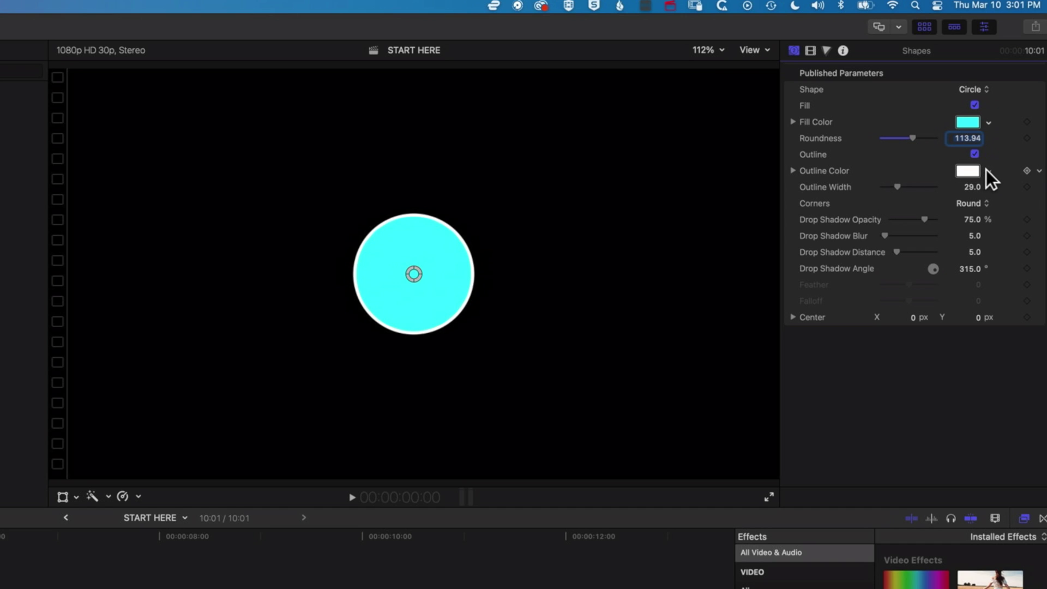
click(976, 104)
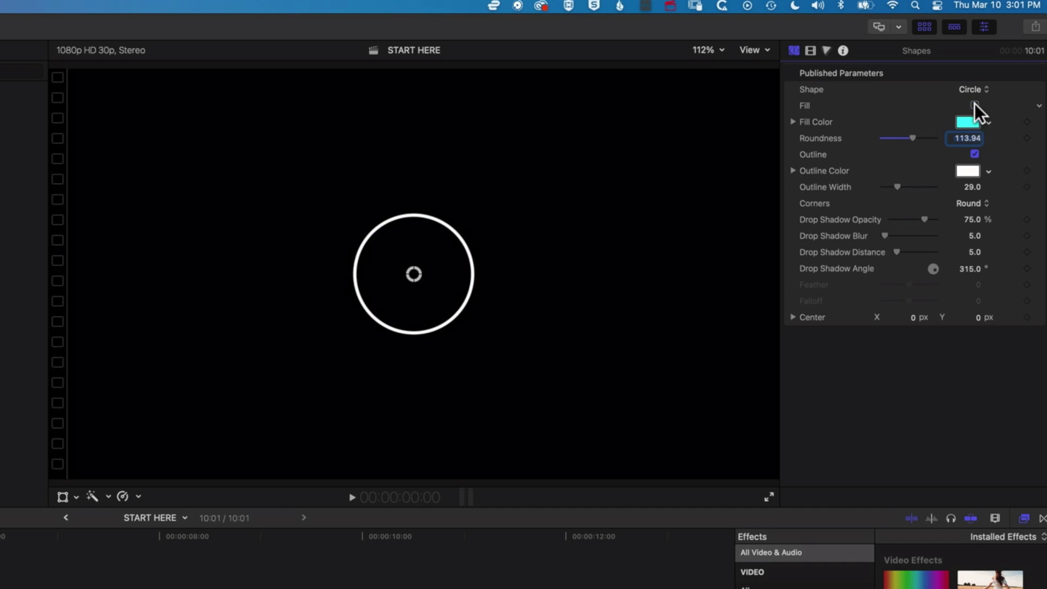
click(974, 155)
click(973, 153)
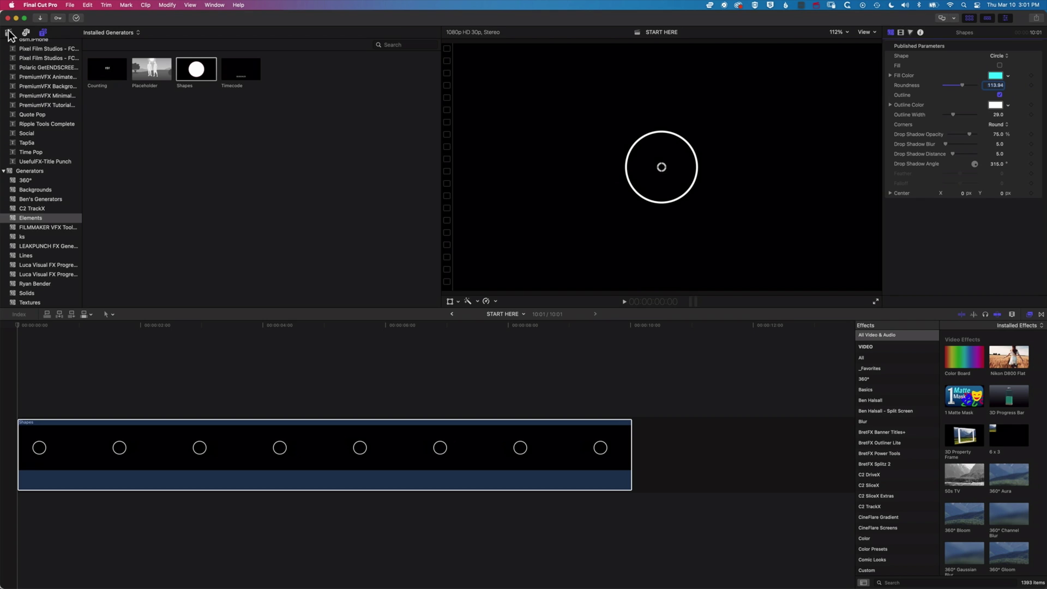
Add the surfing clip pexels-los-muertos-crew-8907777 to the timeline and place the Shapes clip above it as an overlay
click(8, 32)
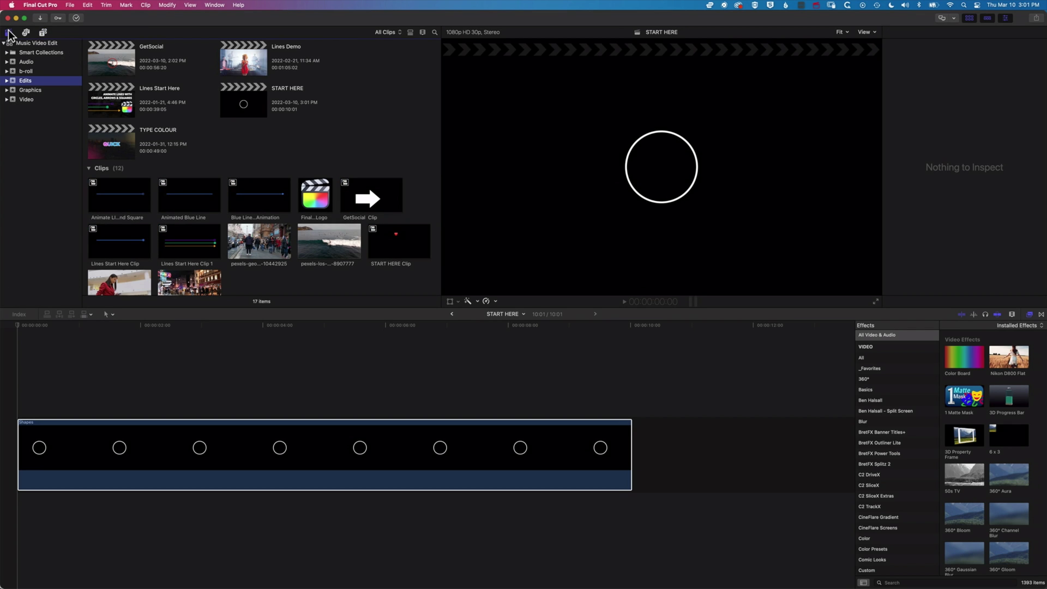
drag(337, 238, 633, 454)
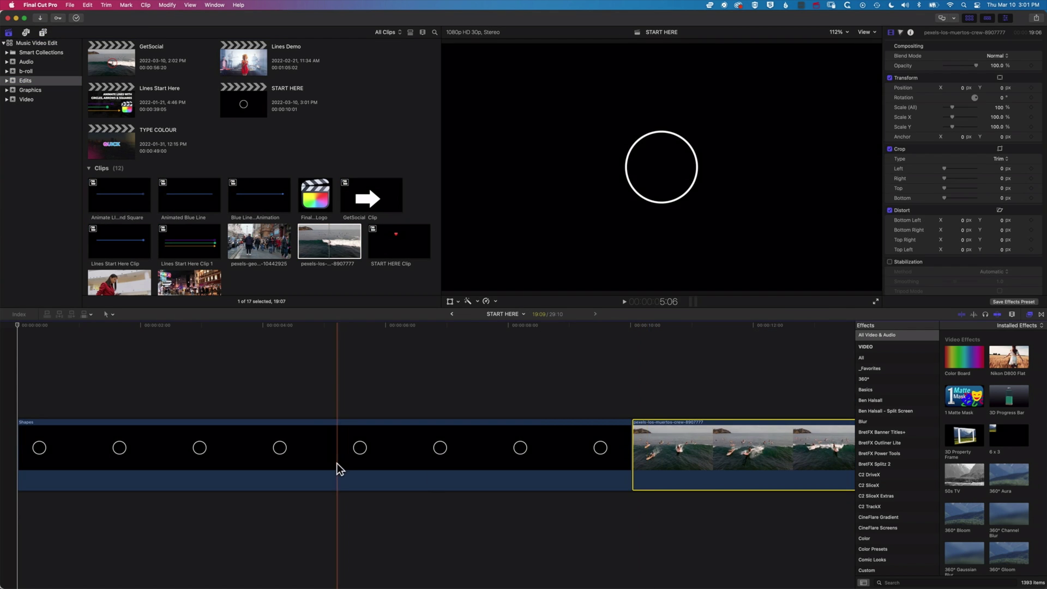
drag(337, 463, 368, 382)
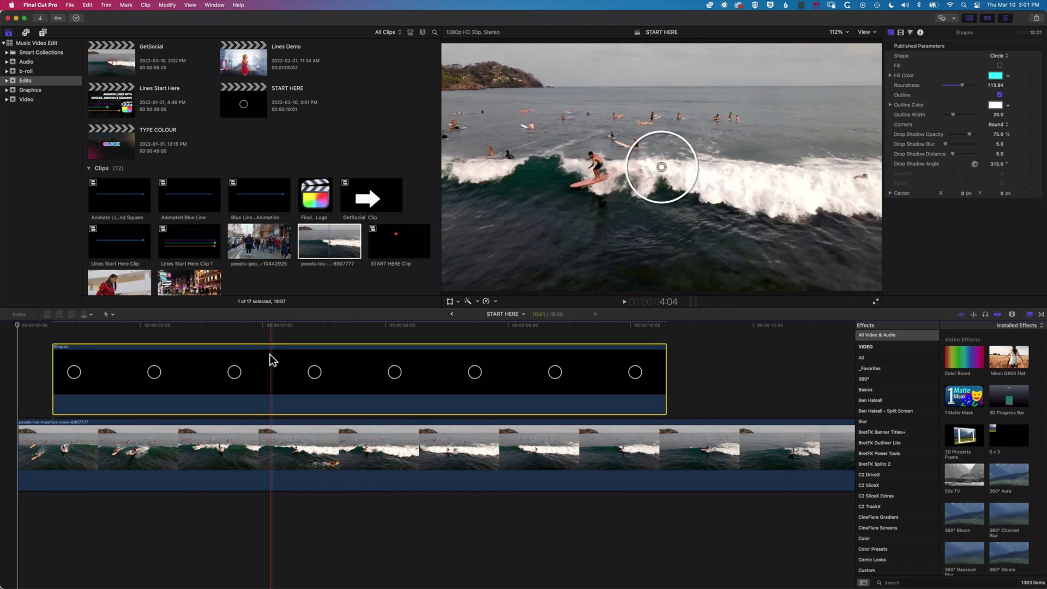
Scrub the timeline to frame the surfer inside the circle, parking the playhead at 3:20 with the Shapes clip selected
click(254, 325)
drag(260, 325, 277, 325)
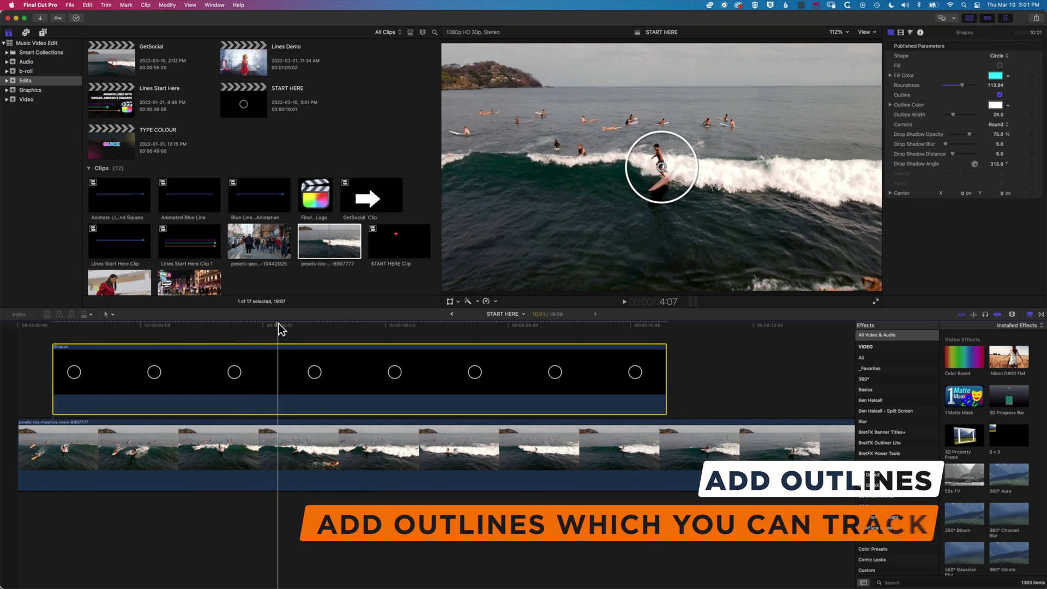
click(666, 169)
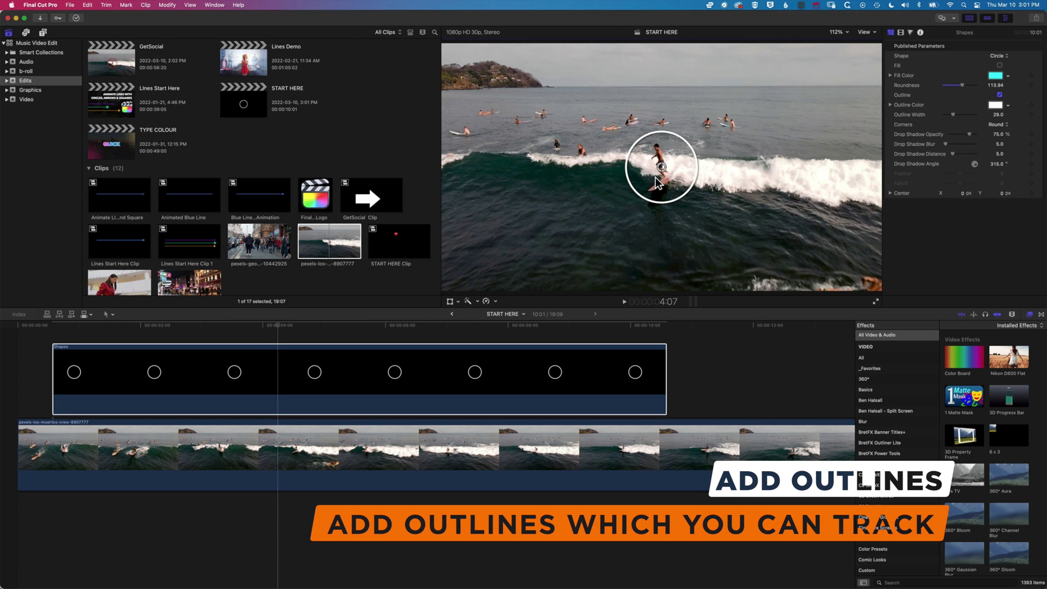
click(305, 349)
drag(276, 323, 243, 322)
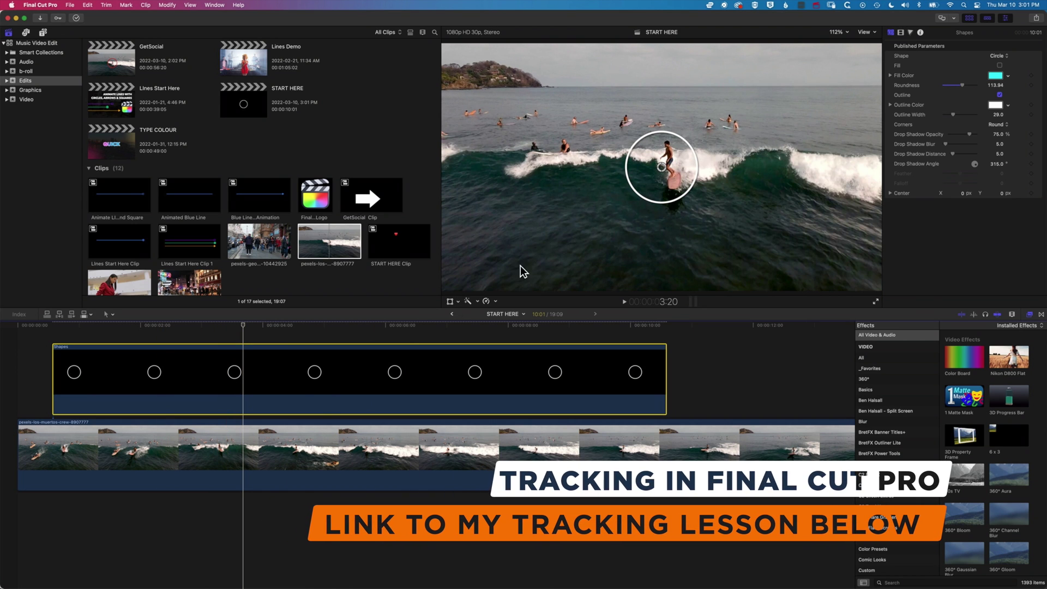
Try the Square and Bevel corner styles on the circle, and return the corners to Round
click(998, 125)
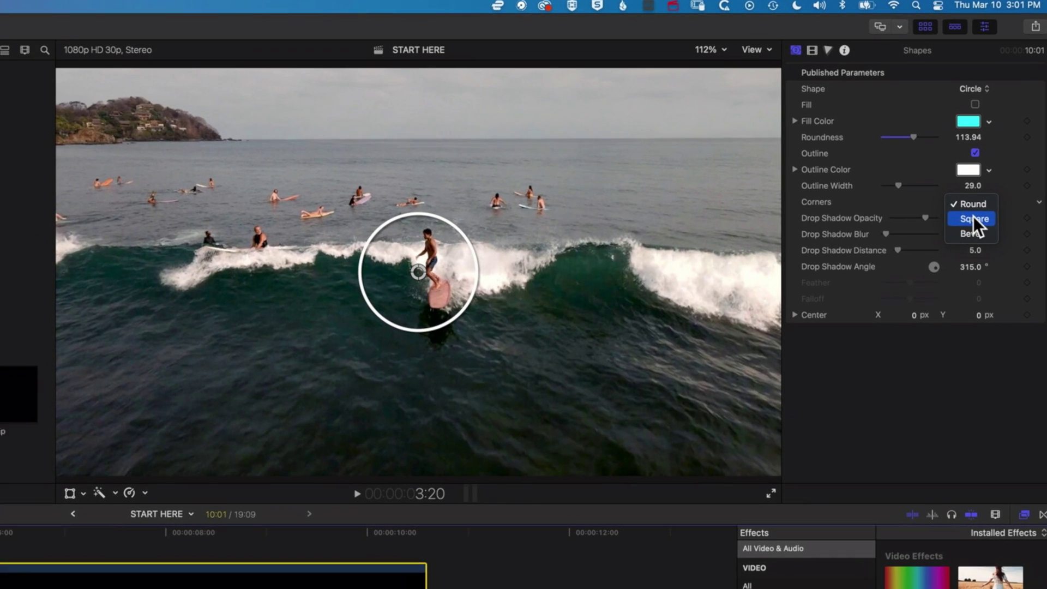
click(999, 133)
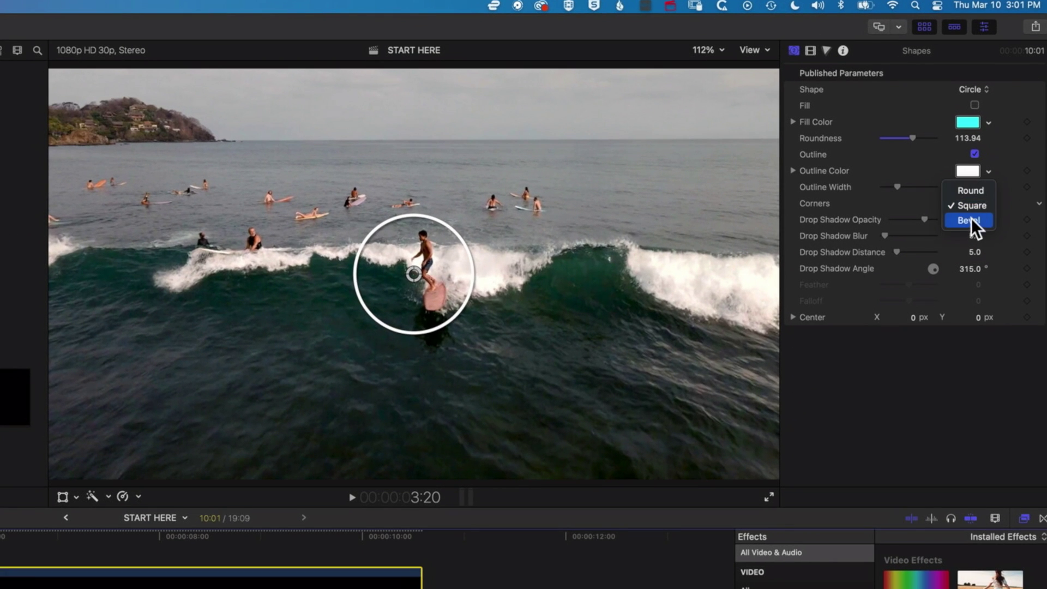
click(971, 218)
click(969, 201)
click(971, 175)
Set the circle's drop shadow to 100% opacity and 13 blur, its roundness to 86.38 and its outline width to 34.28
mouse_move(924, 218)
mouse_down()
mouse_move(911, 218)
mouse_move(952, 218)
mouse_move(903, 218)
mouse_move(944, 218)
mouse_up()
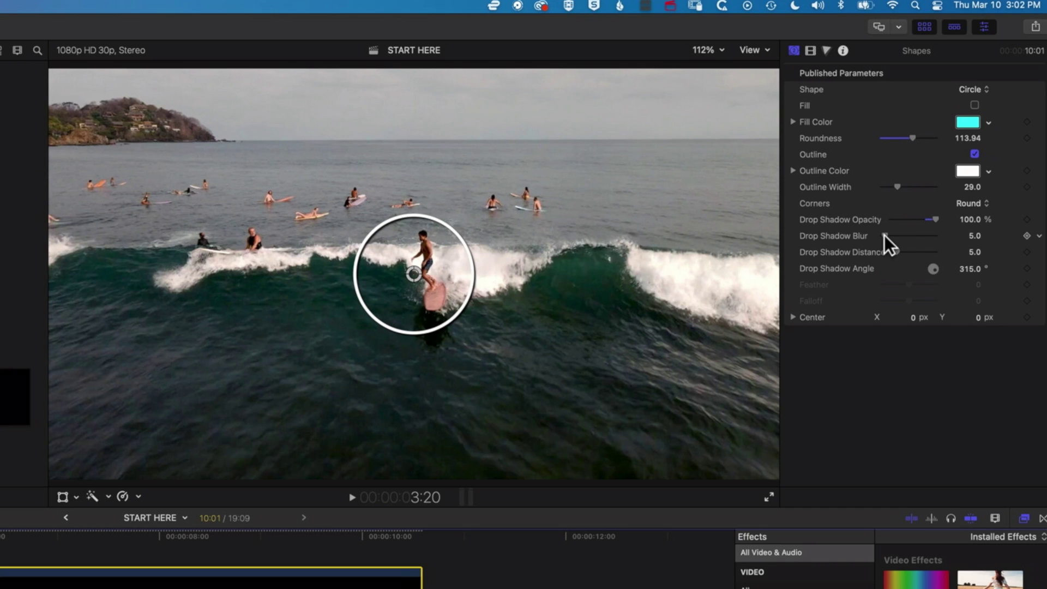
mouse_move(885, 236)
mouse_down()
mouse_move(906, 236)
mouse_move(890, 236)
mouse_up()
drag(912, 137, 905, 138)
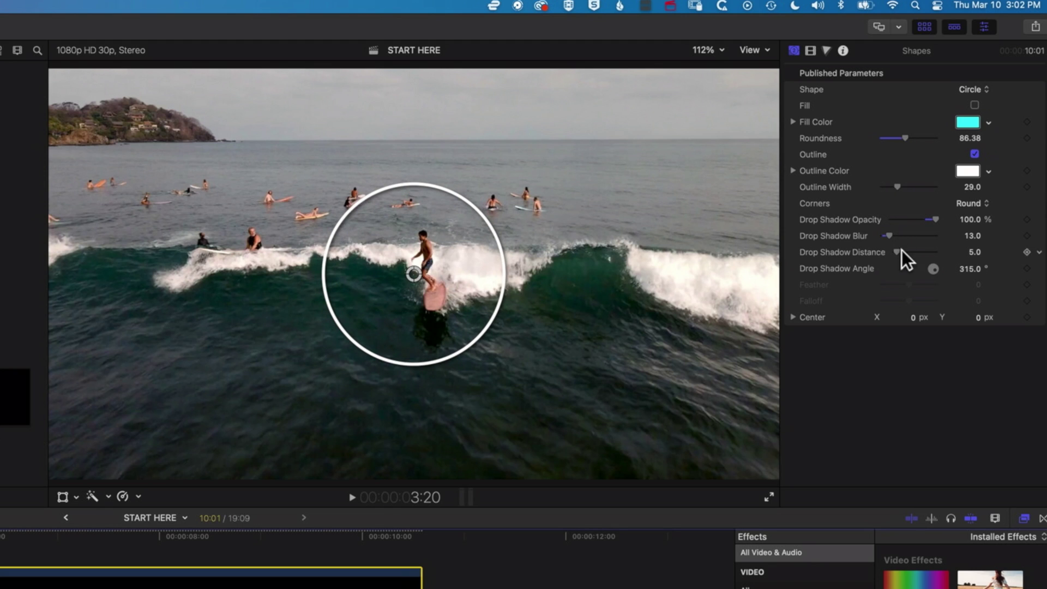
drag(897, 185, 899, 185)
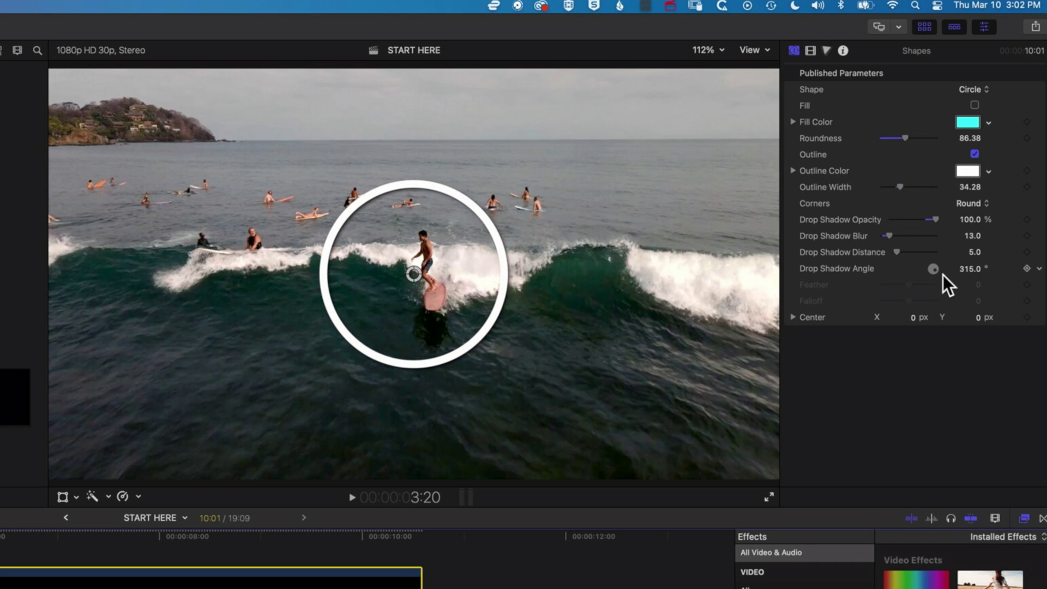
Set the circle's drop shadow angle to 131.3° and trim the end of its Shapes clip to a 4:26 duration
drag(970, 268, 971, 270)
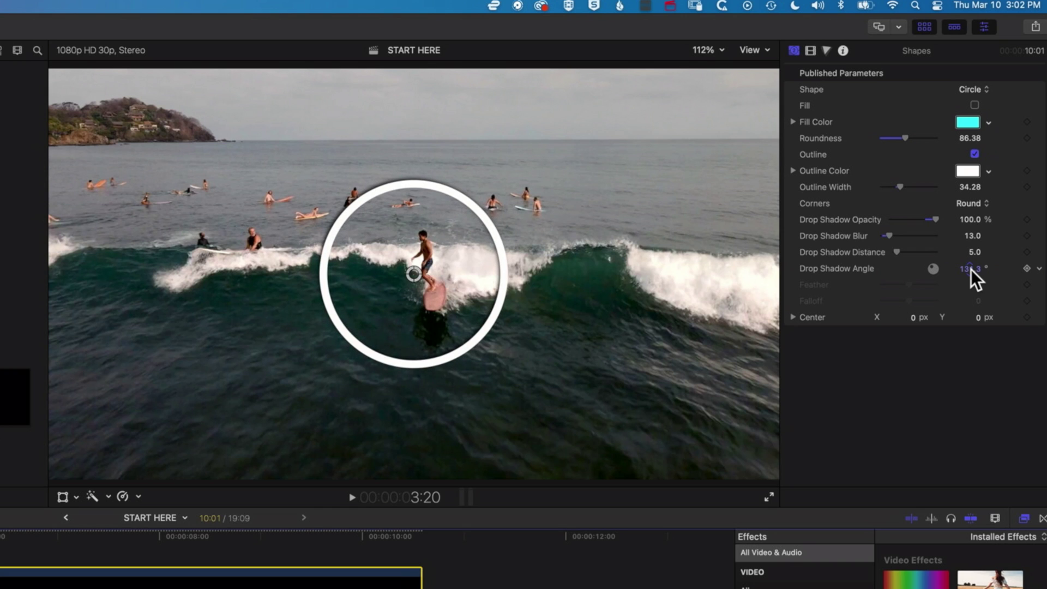
mouse_move(411, 273)
mouse_down()
mouse_move(452, 277)
mouse_move(417, 271)
mouse_up()
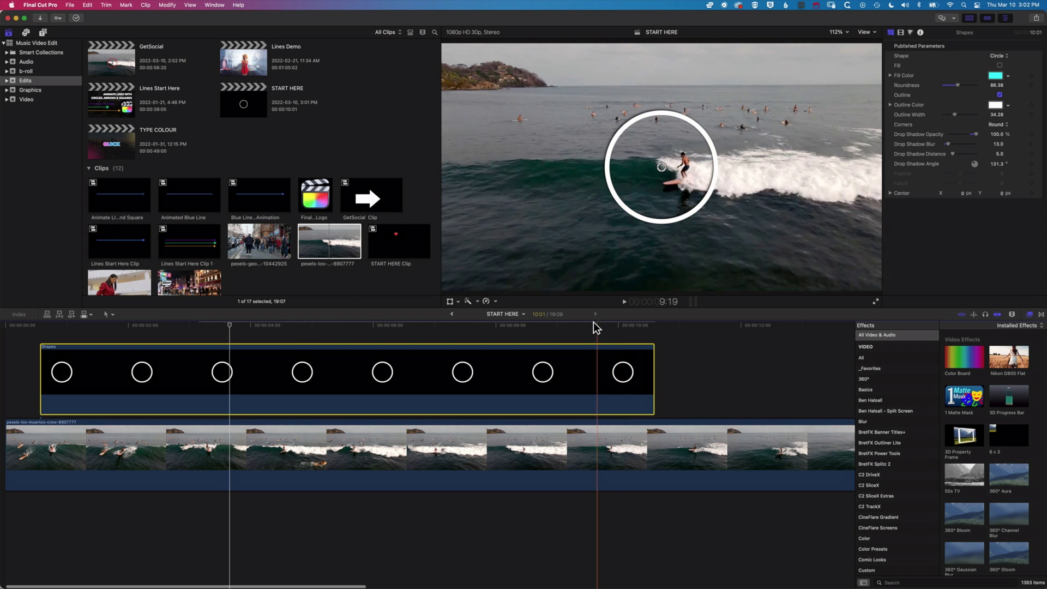
key(shift+z)
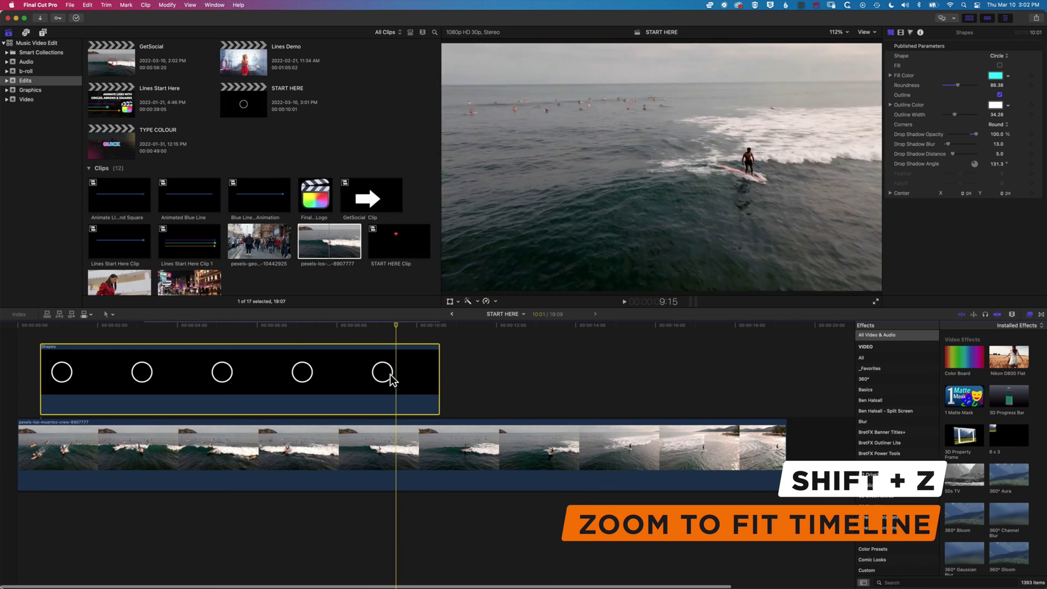
drag(440, 366, 233, 367)
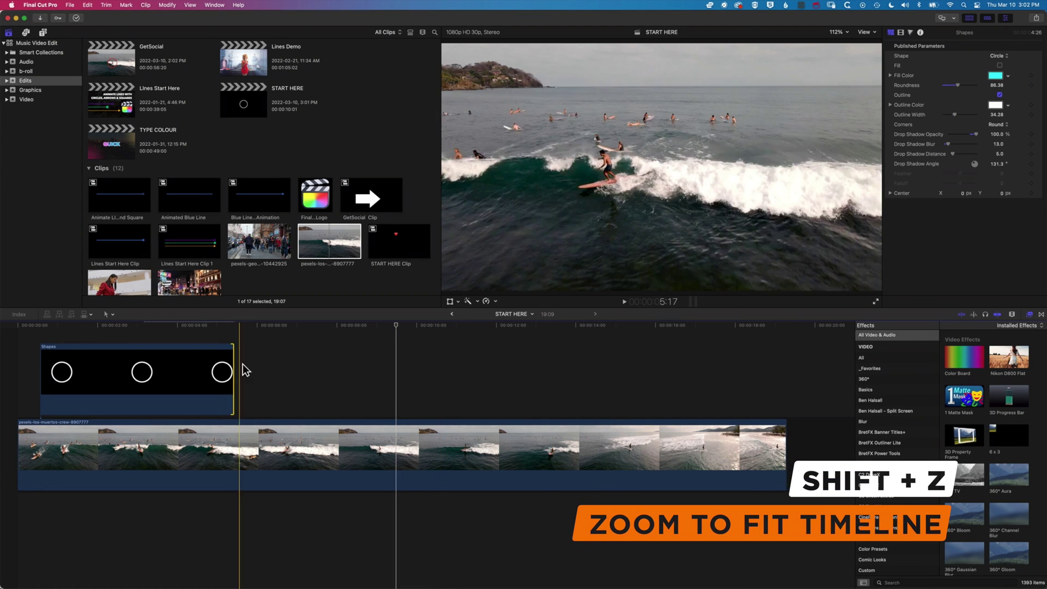
Add a second Shapes generator from Elements above the surfing clip, after the circle's clip with a gap between them
click(44, 33)
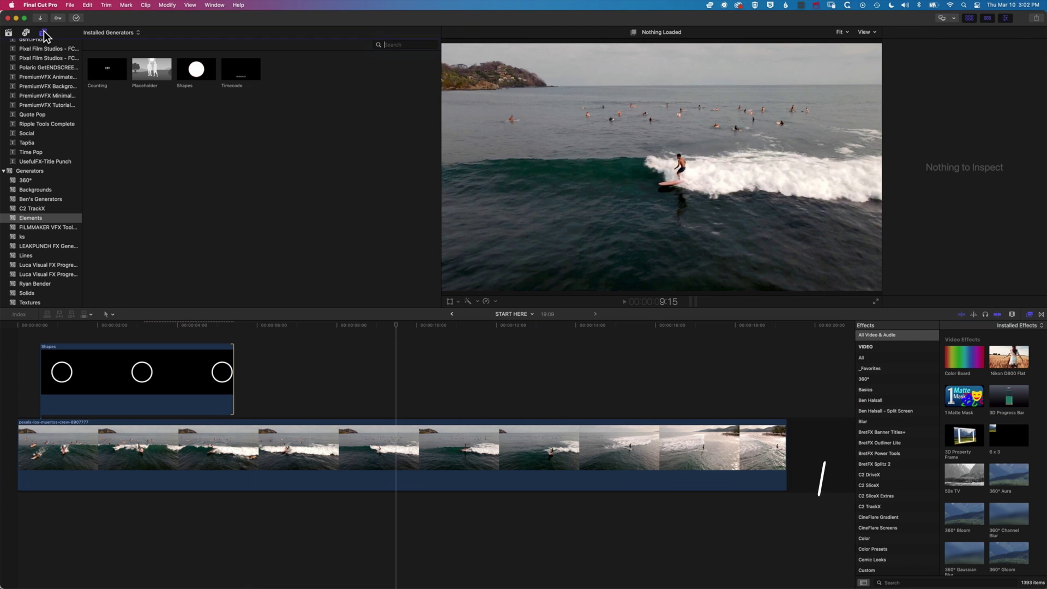
click(203, 71)
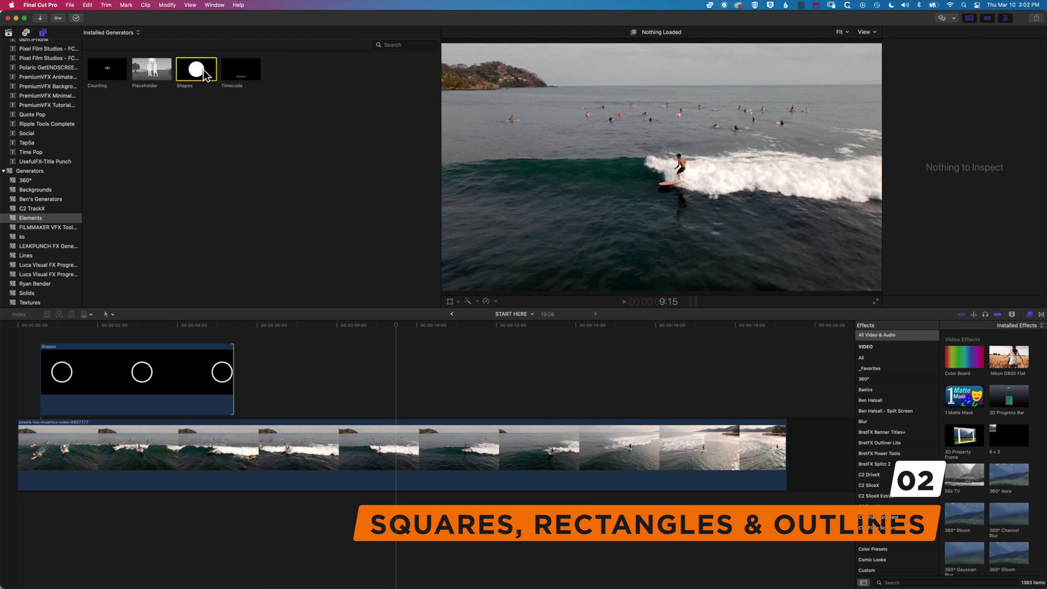
drag(203, 72, 284, 382)
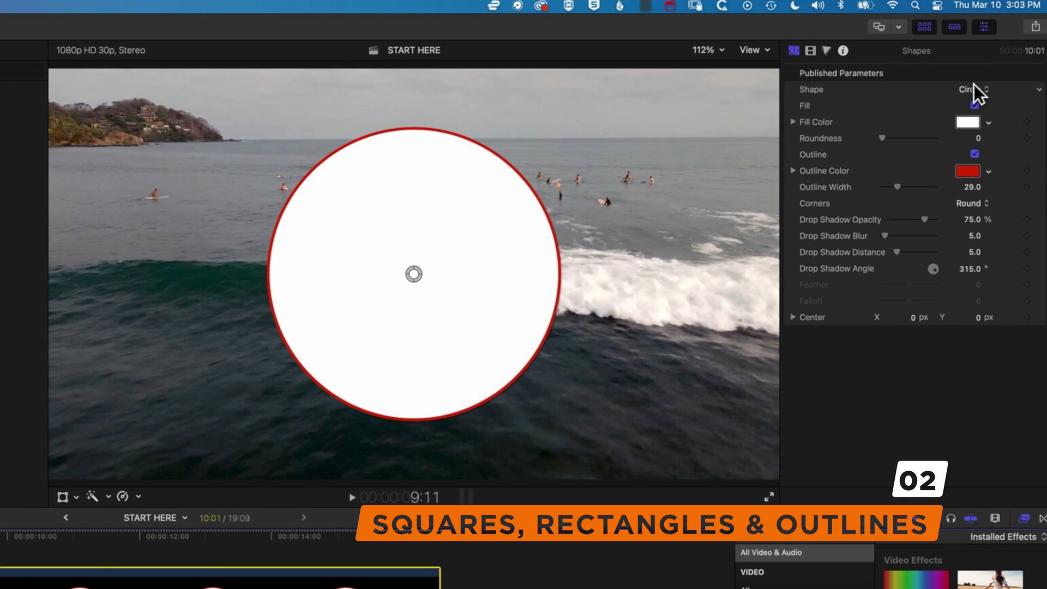
Change the new shape to a Square with a roundness of 24.79 and an outline width of 37.65
click(999, 55)
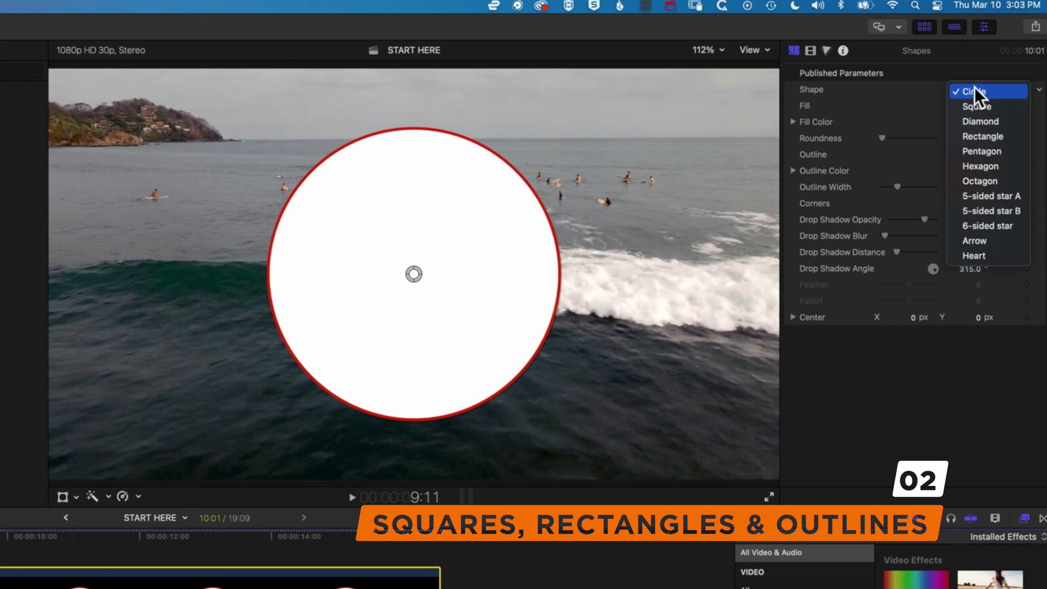
click(978, 107)
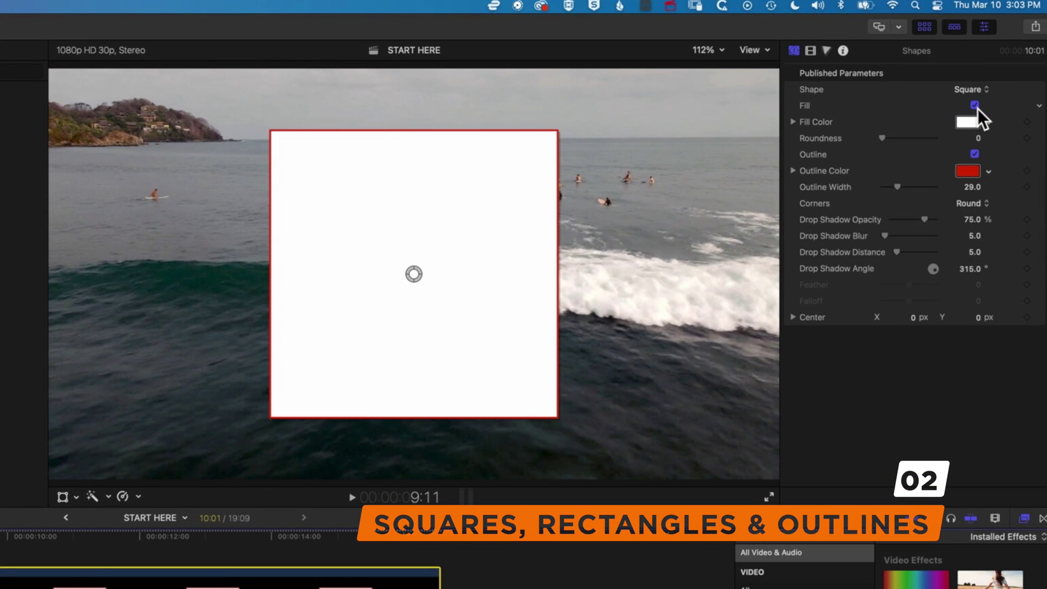
drag(883, 139, 888, 138)
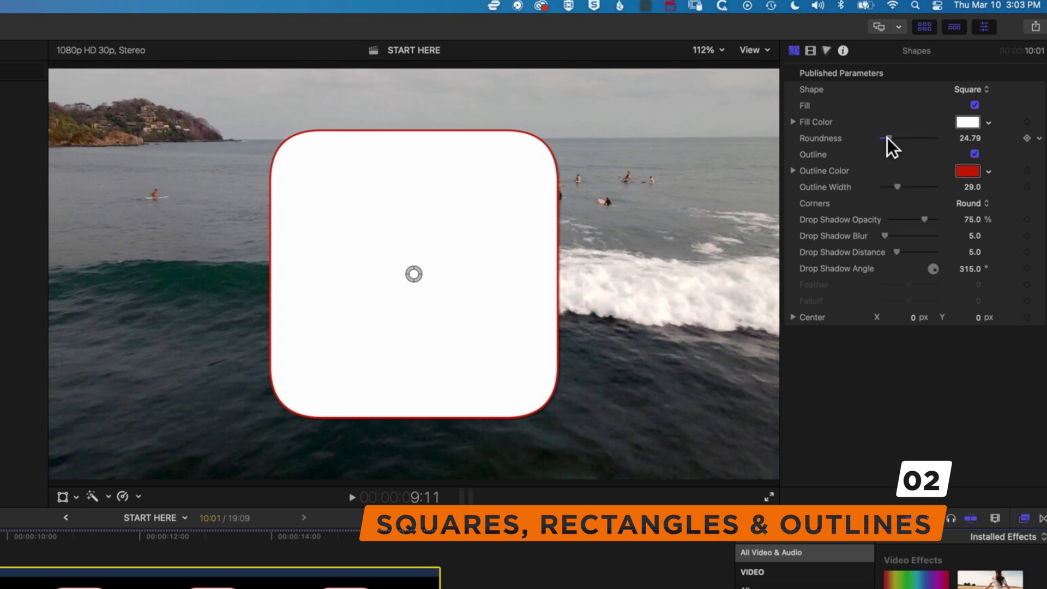
mouse_move(896, 185)
mouse_down()
mouse_move(908, 185)
mouse_move(894, 185)
mouse_up()
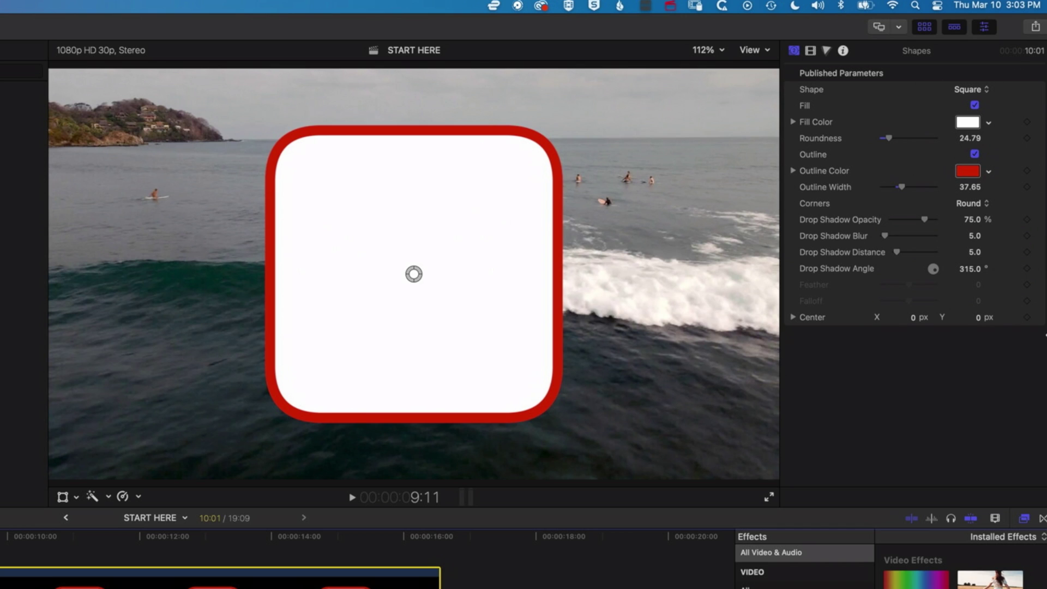
Change the shape to a Rectangle with a roundness of 0 and an outline width of 33.95
click(969, 87)
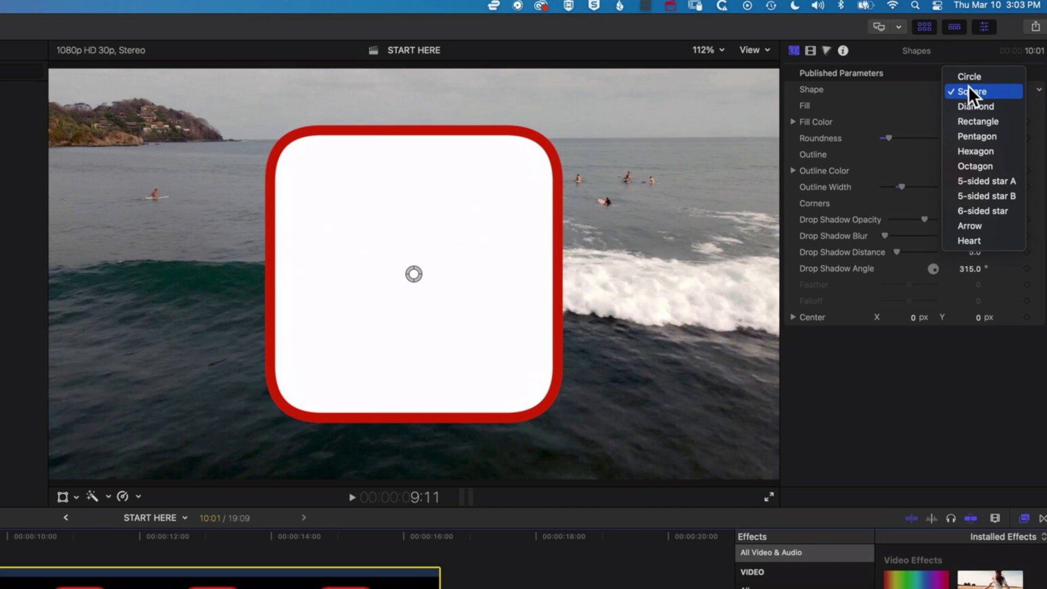
click(970, 121)
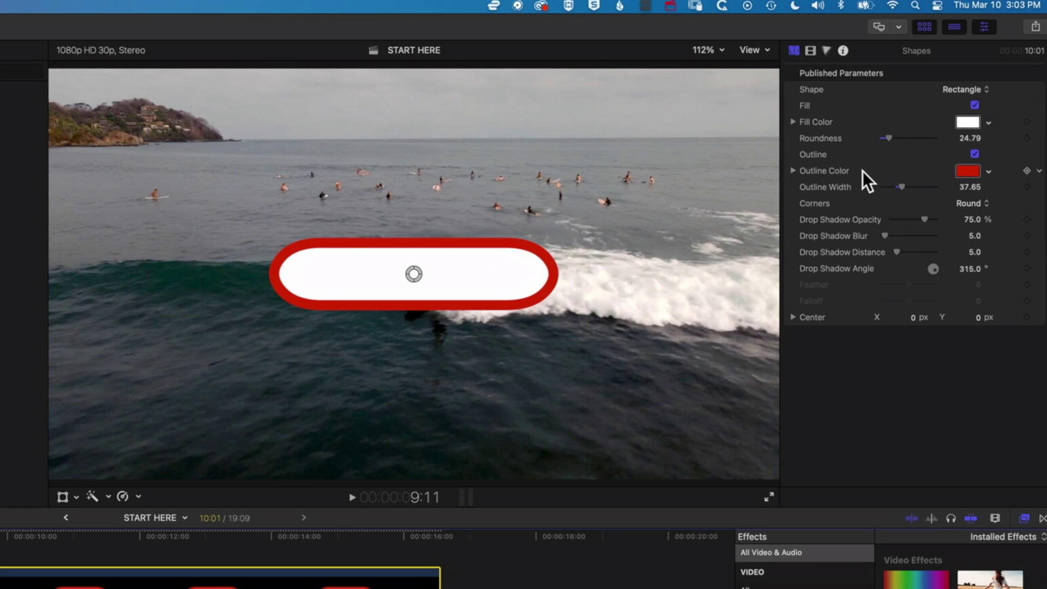
drag(889, 141, 867, 135)
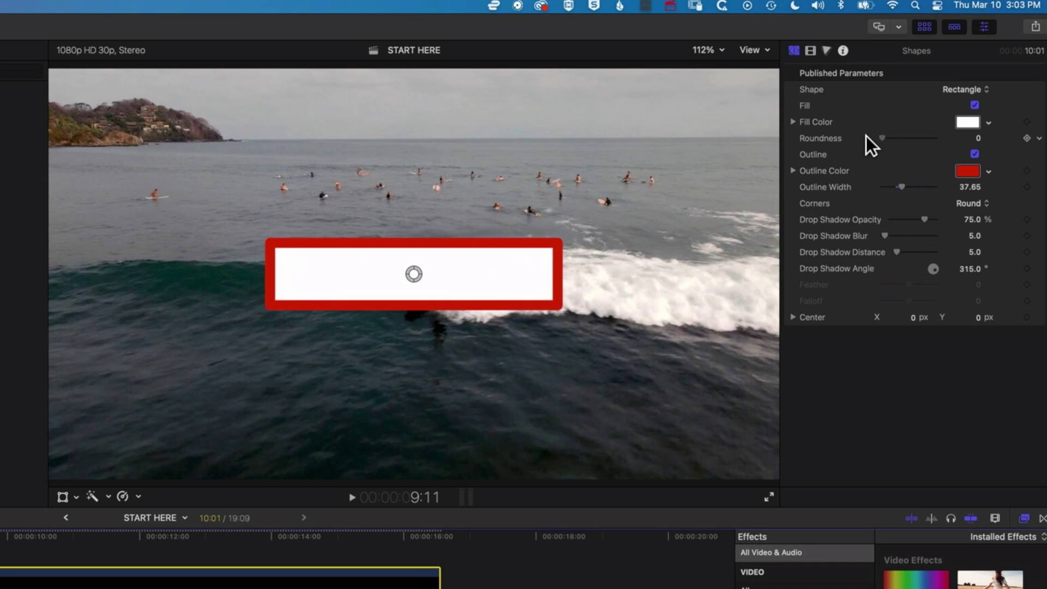
drag(904, 186, 898, 181)
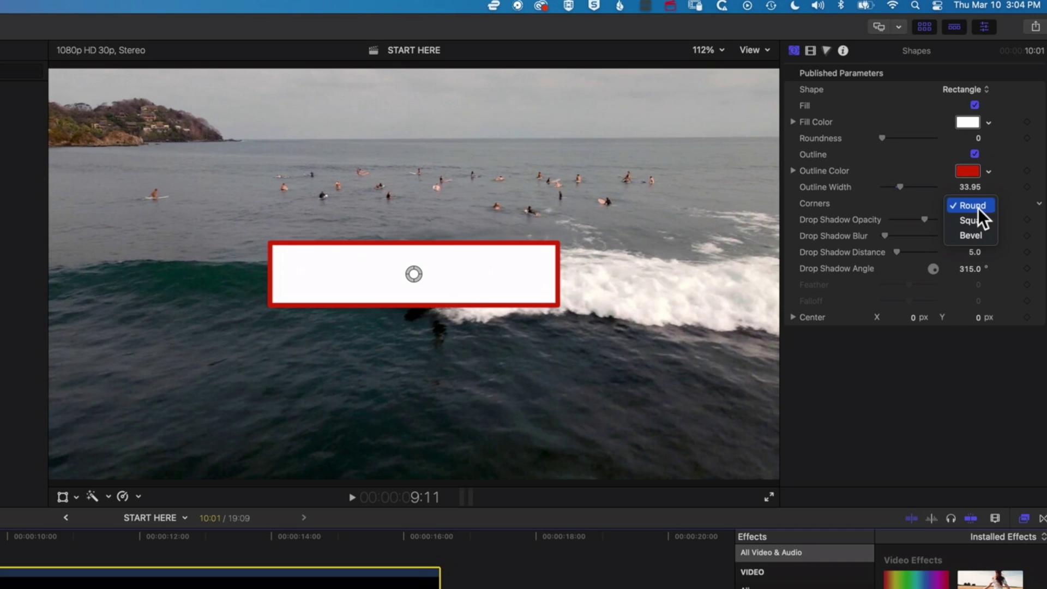
Try Square corners on the rectangle, switch them to Bevel, and set the outline width to 34.34
click(977, 218)
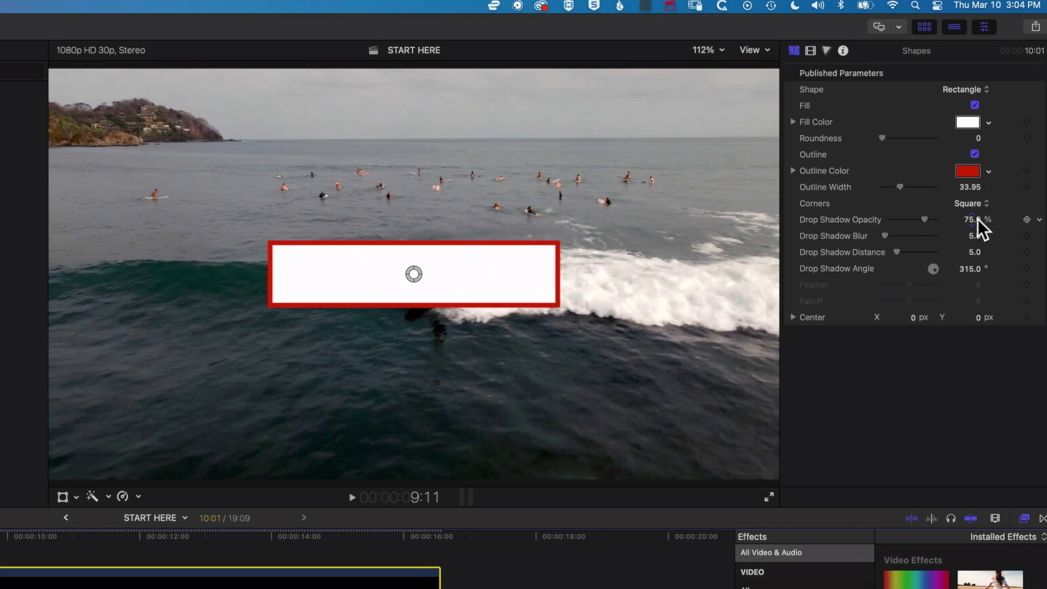
click(977, 220)
drag(899, 185, 904, 185)
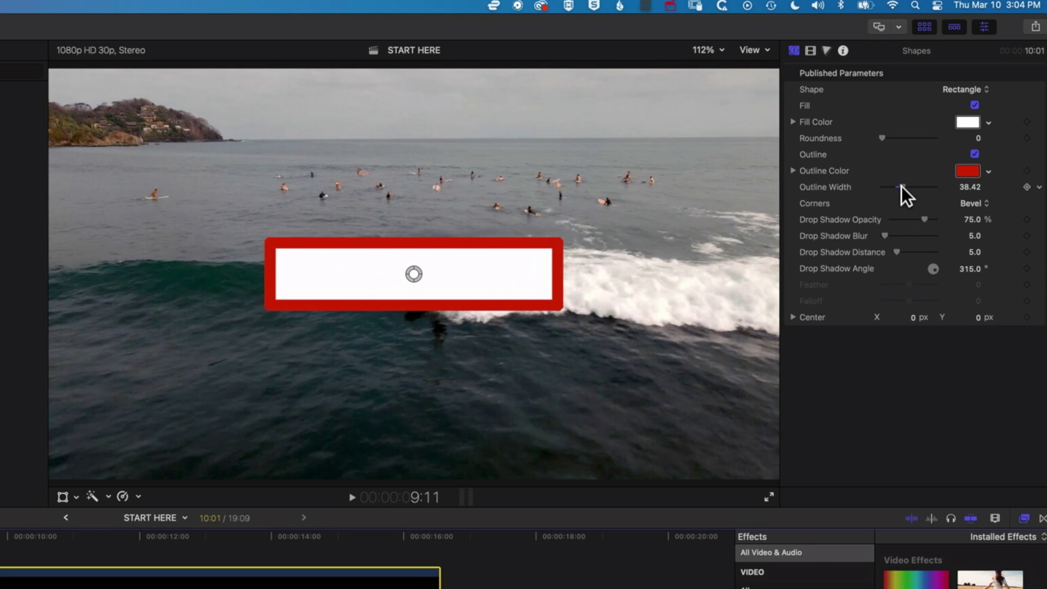
drag(902, 187, 899, 186)
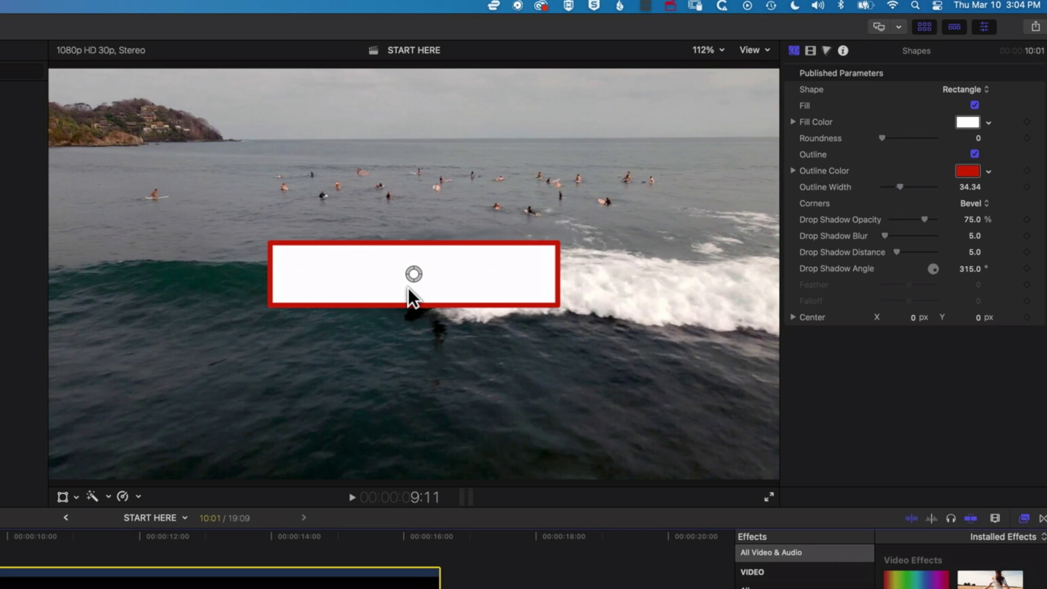
Stretch the rectangle vertically to about twice its height with the Transform tool and turn off its built-in outline
click(63, 497)
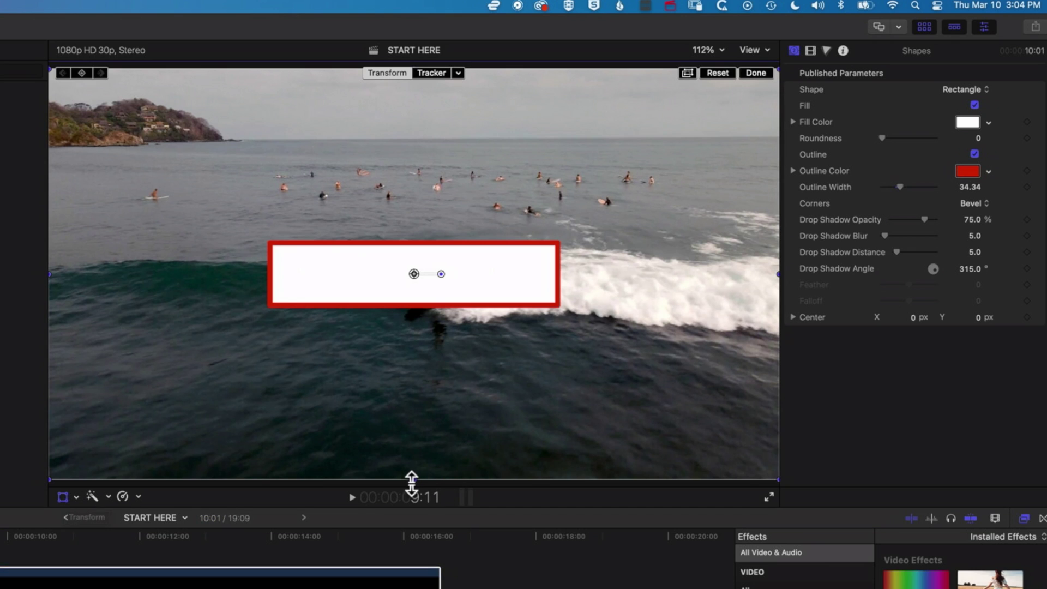
drag(414, 480, 420, 588)
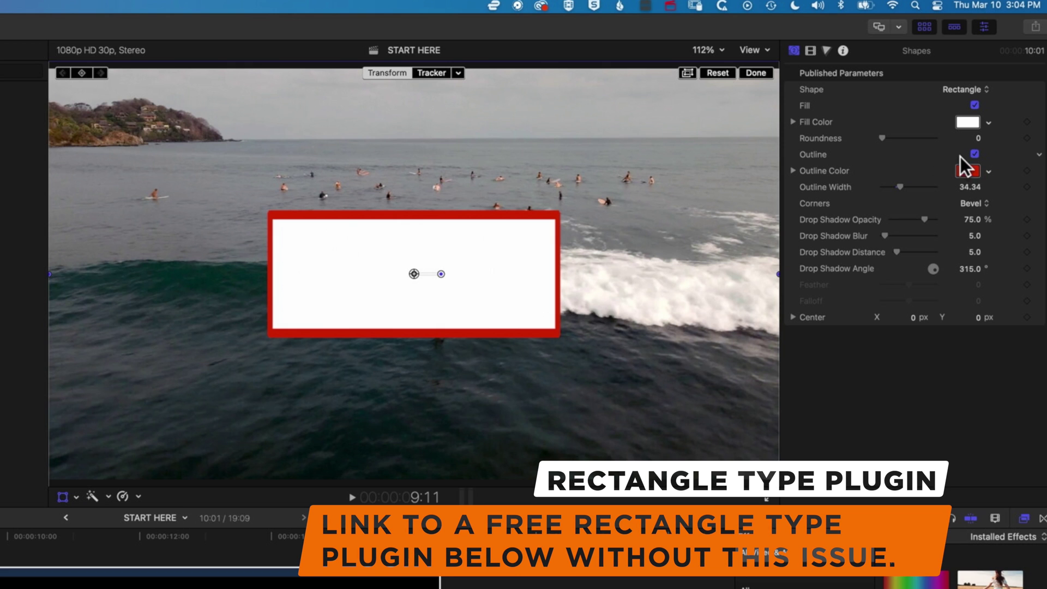
click(974, 155)
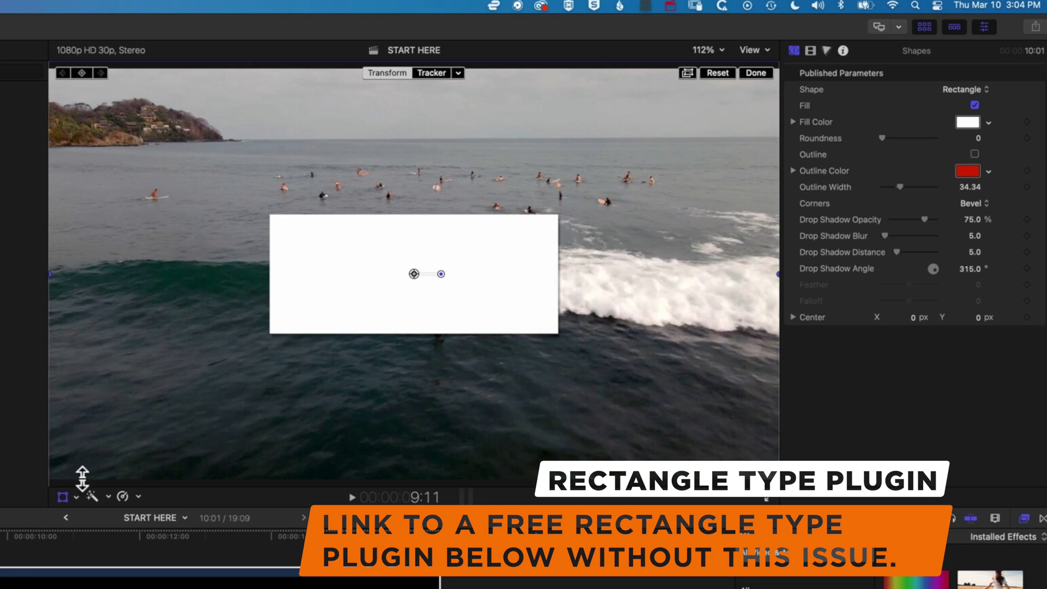
Set the rectangle's drop shadow opacity to 0% and change its fill color to yellow
click(28, 534)
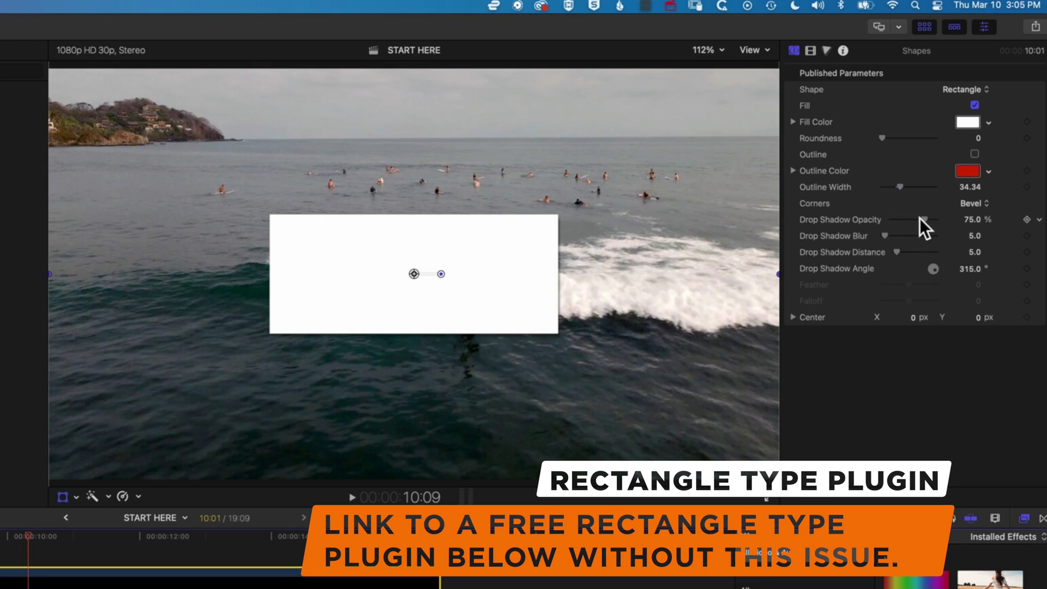
drag(926, 218, 855, 217)
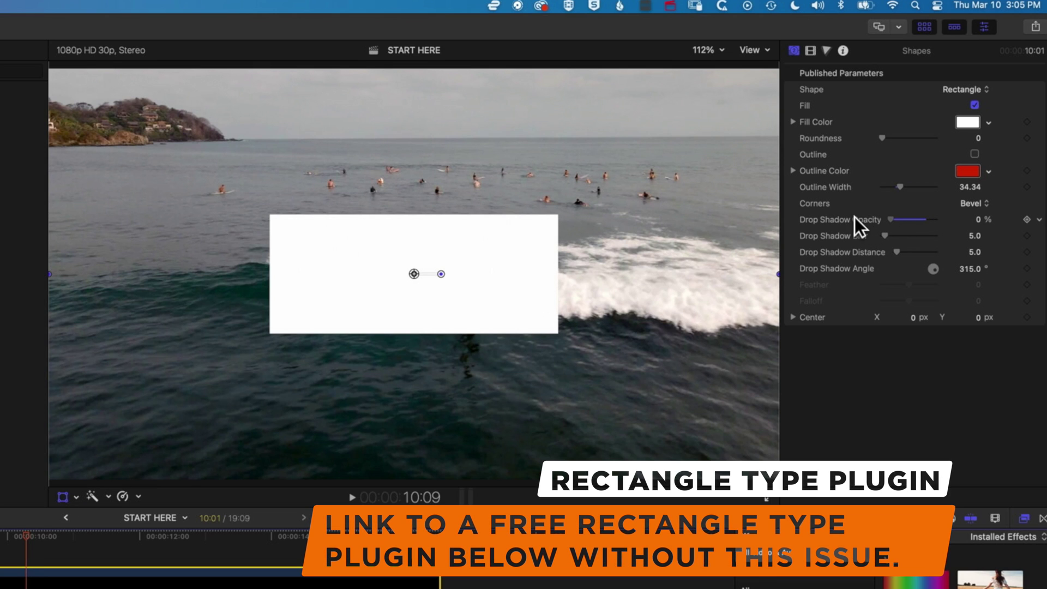
click(989, 123)
click(925, 151)
drag(925, 150, 935, 149)
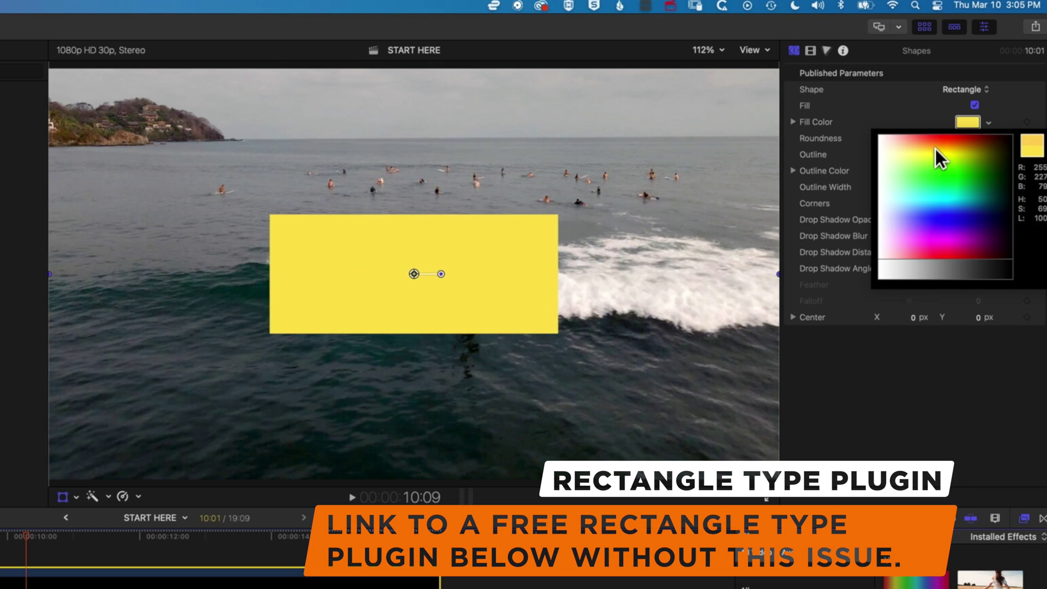
key(Escape)
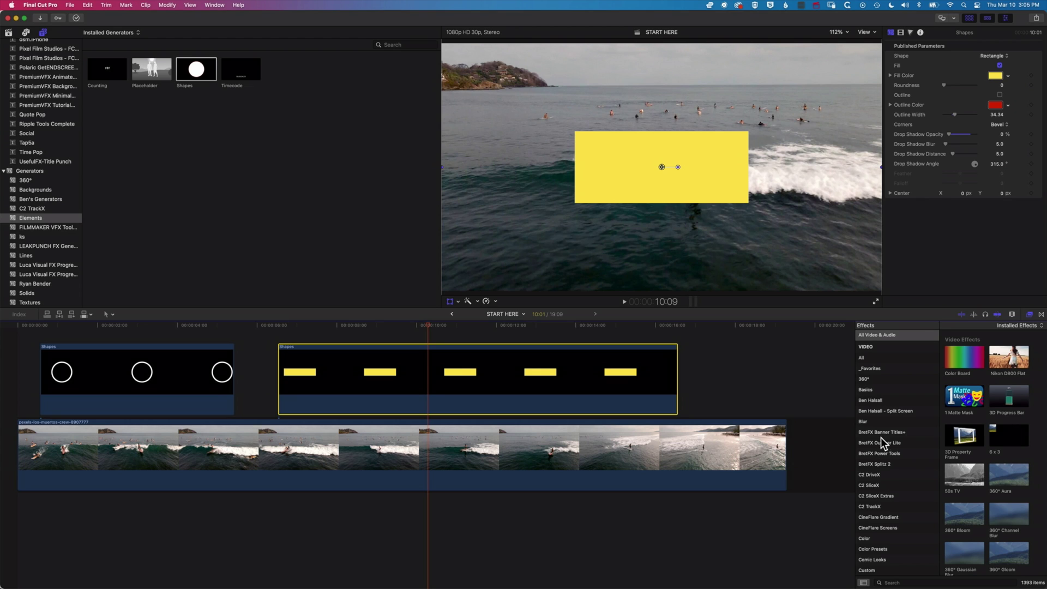
Try the PT Outline effect from BretFX Power Tools directly on the rectangle's Shapes clip, and undo it
click(882, 454)
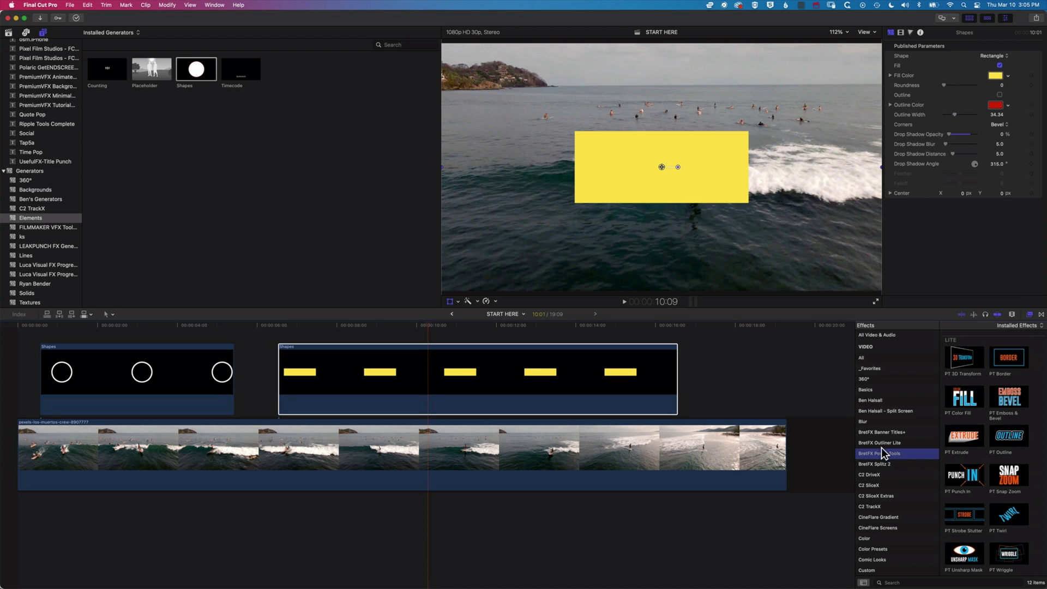
drag(1012, 439, 571, 385)
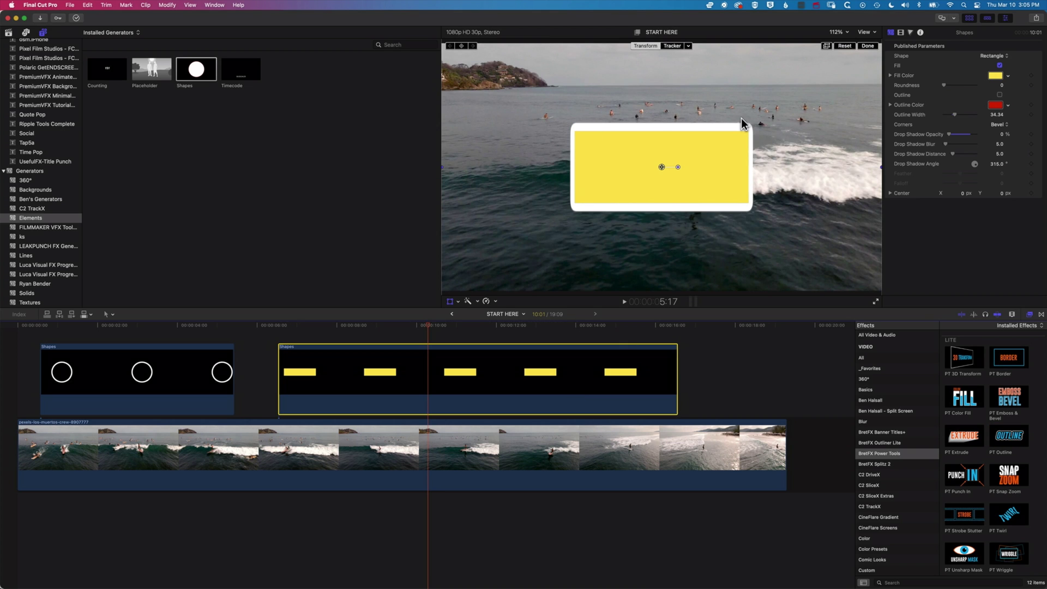
key(super+z)
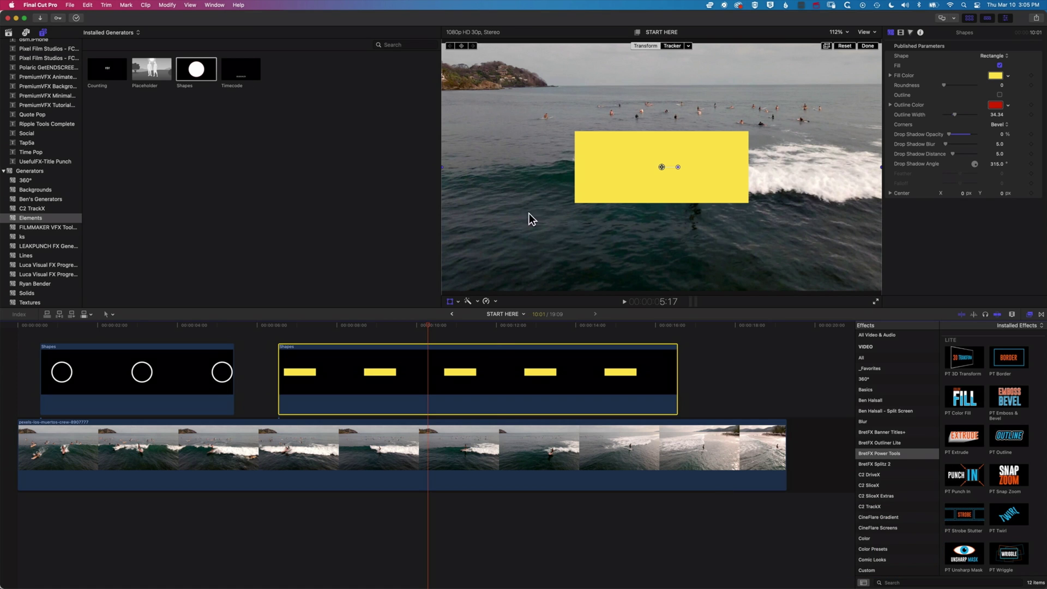
Wrap the rectangle's Shapes clip in a new compound clip in the Edits event, keeping the default name
click(69, 5)
mouse_move(72, 20)
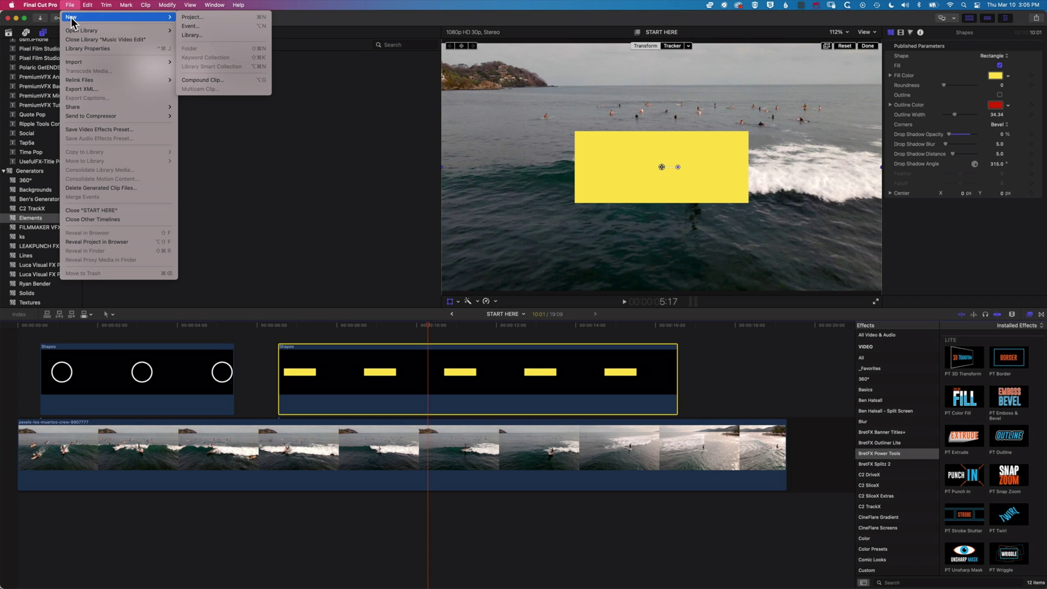
click(211, 80)
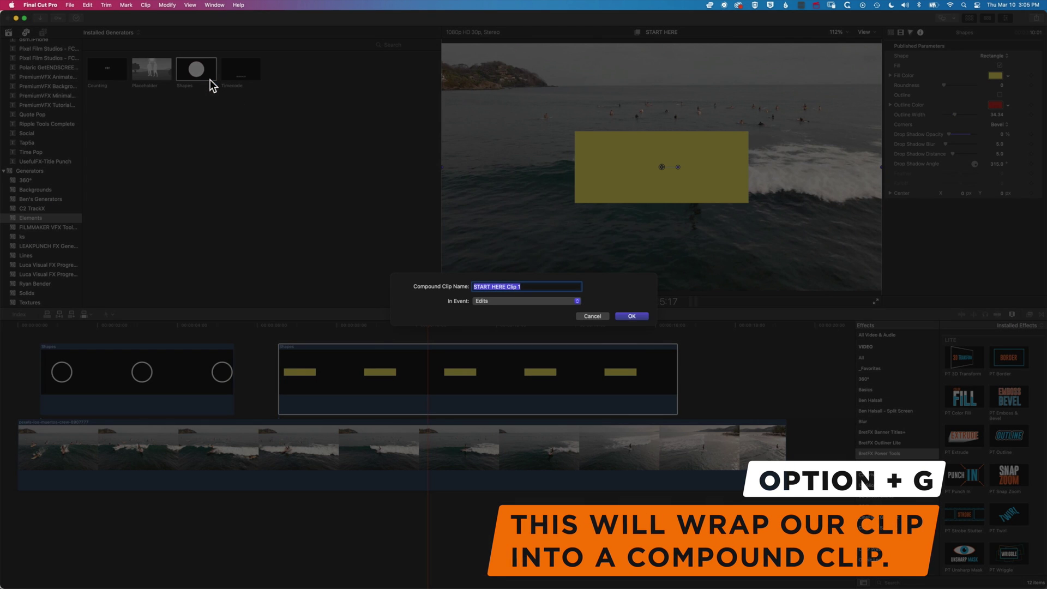
click(637, 316)
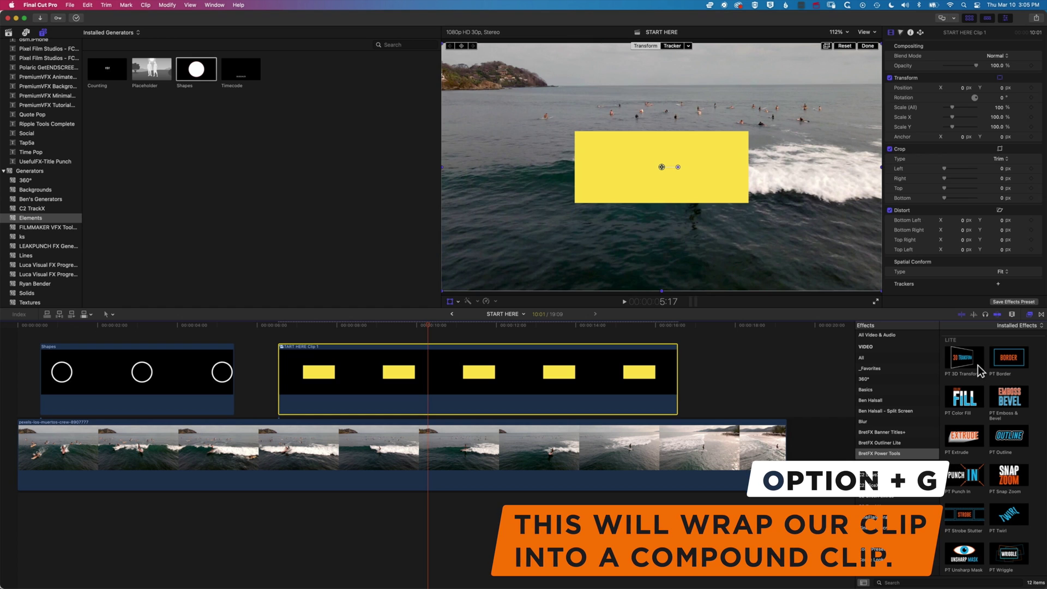
Apply the PT Outline effect to the compound clip with an outline width of 13 and a magenta outline color
drag(1009, 435, 575, 371)
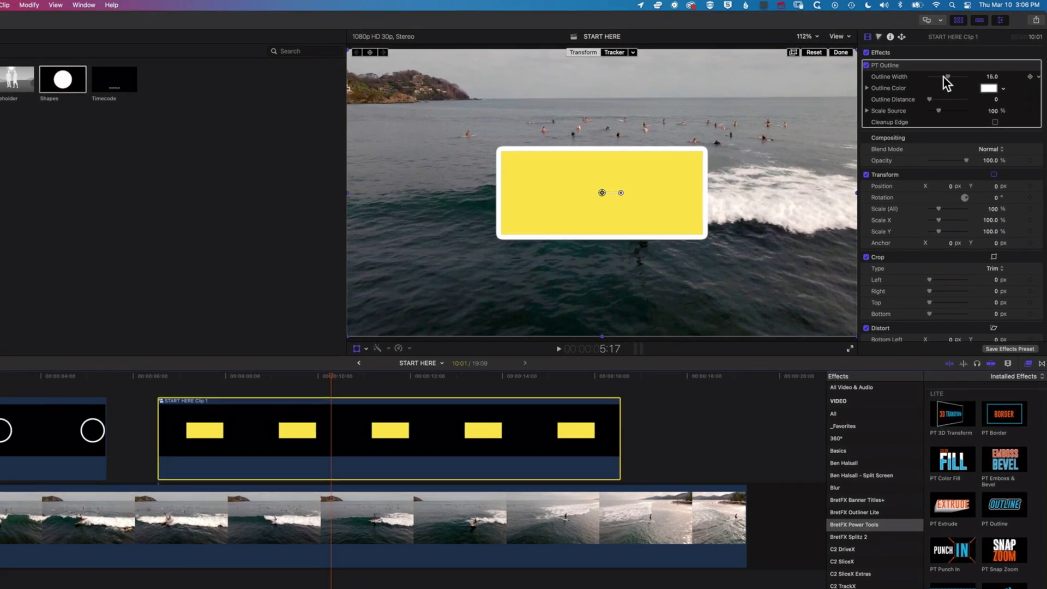
drag(946, 73, 945, 73)
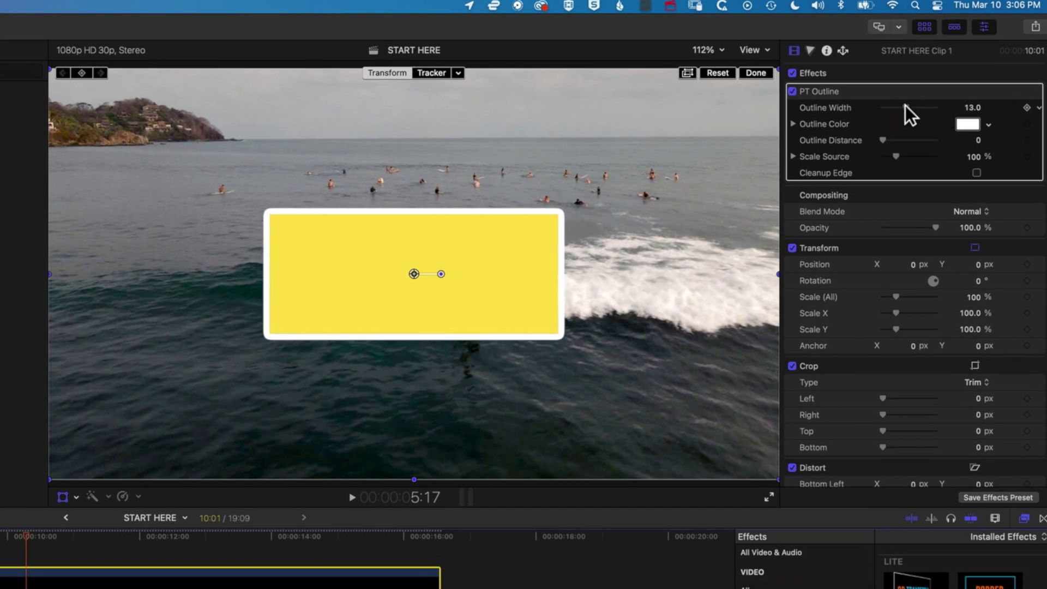
click(989, 123)
drag(979, 148, 963, 250)
click(1036, 257)
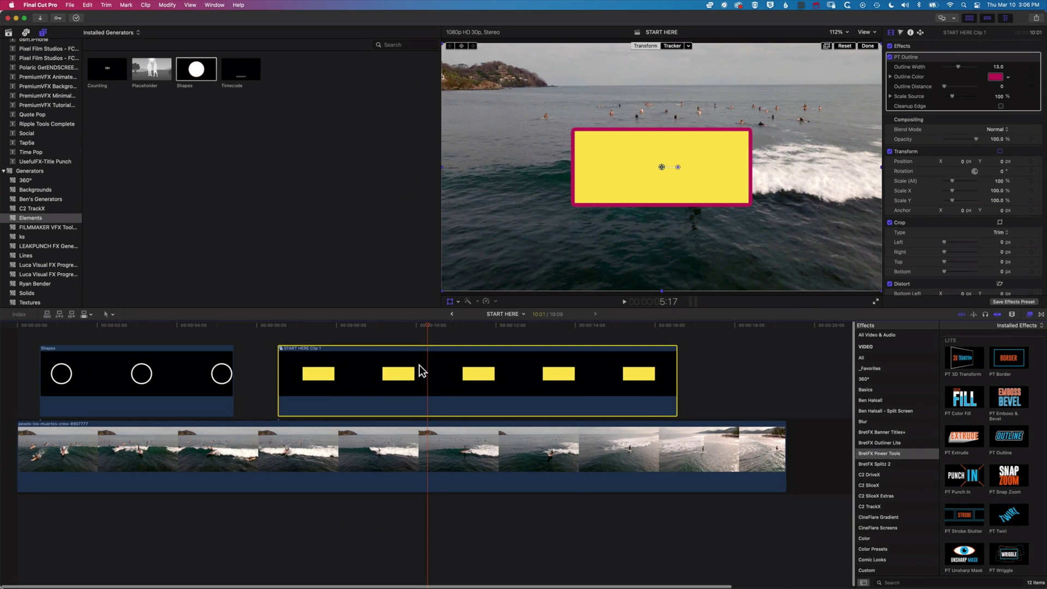
Inside the compound clip, set the yellow rectangle's Scale X to 171.44% and Scale Y to 261.3%, and return to the START HERE timeline without transform handles
double_click(414, 371)
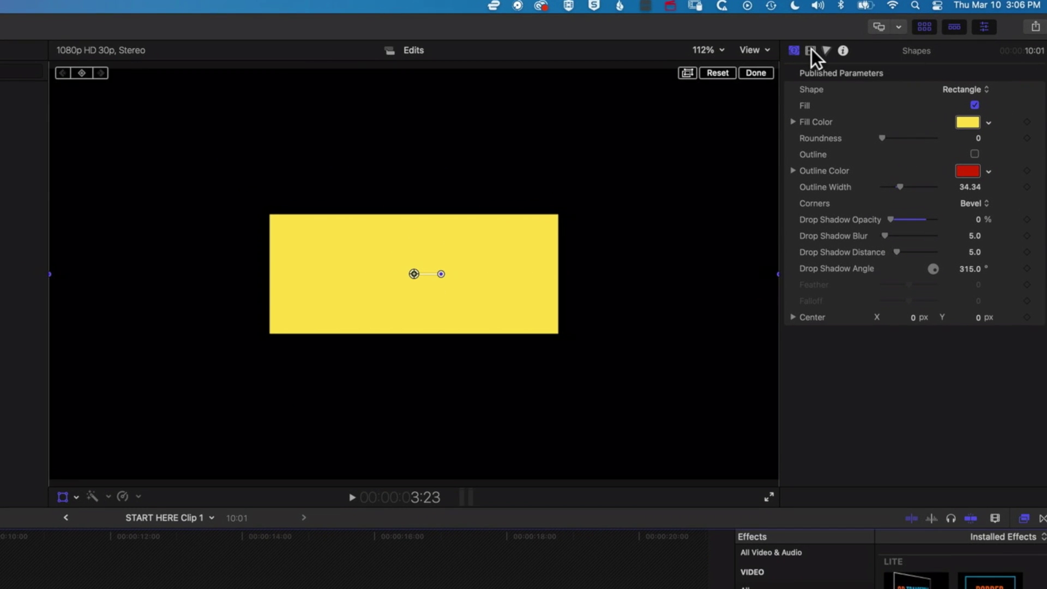
click(810, 50)
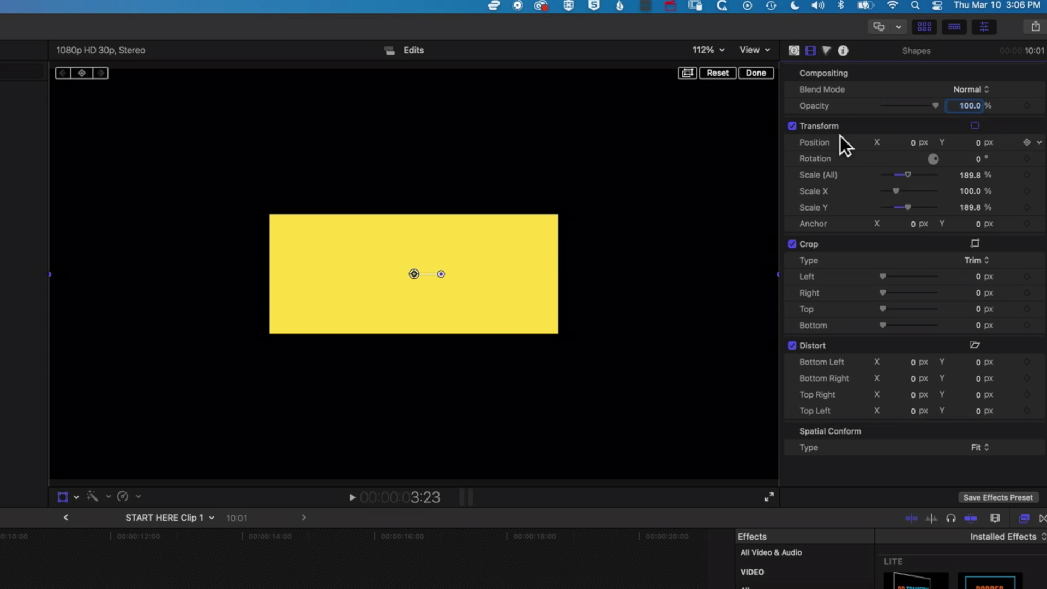
mouse_move(908, 206)
mouse_down()
mouse_move(924, 206)
mouse_move(892, 192)
mouse_move(905, 191)
mouse_up()
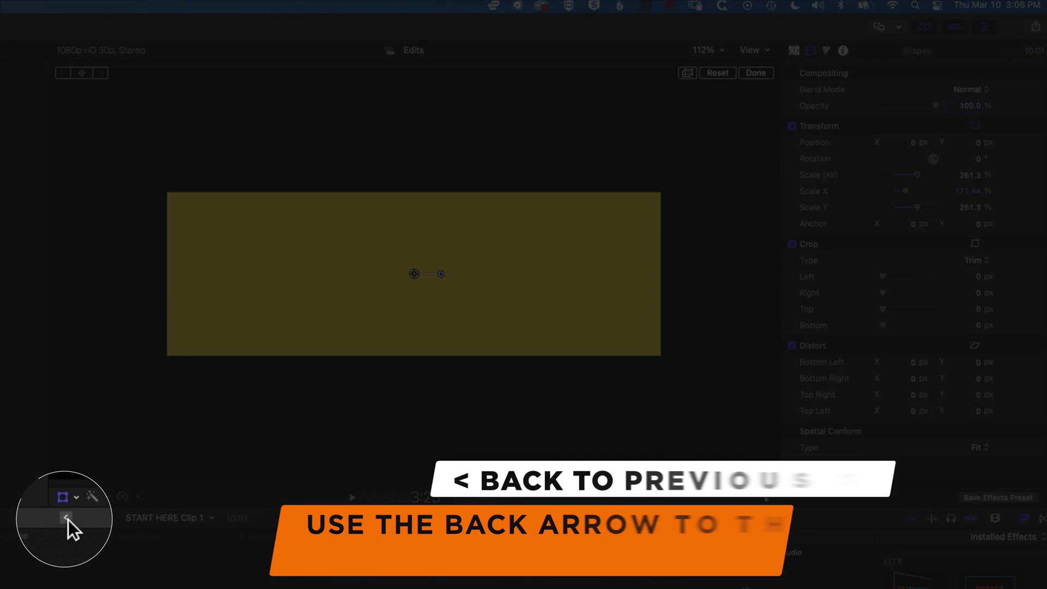
click(67, 518)
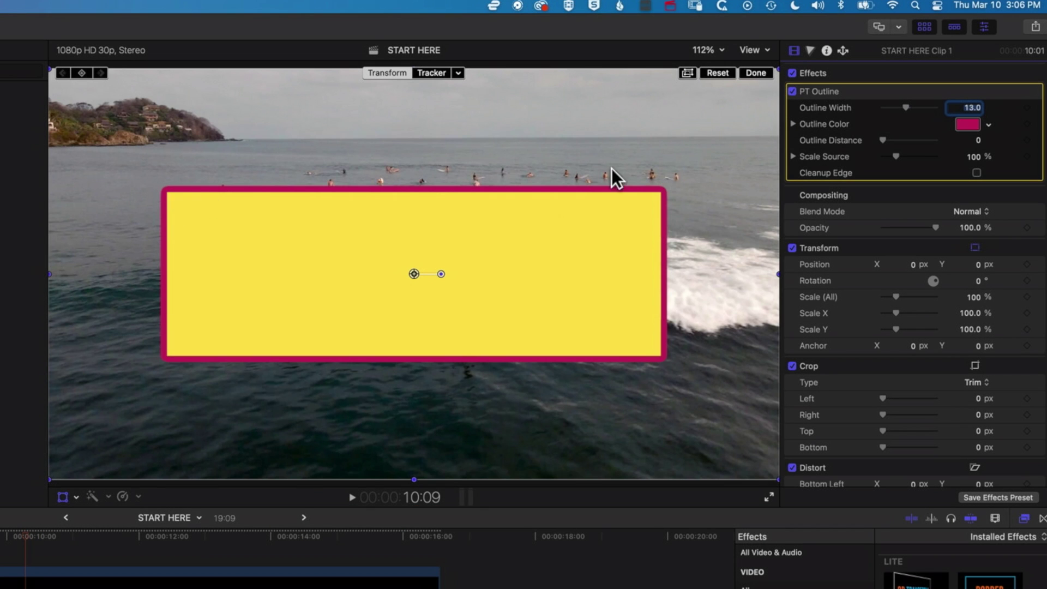
click(64, 497)
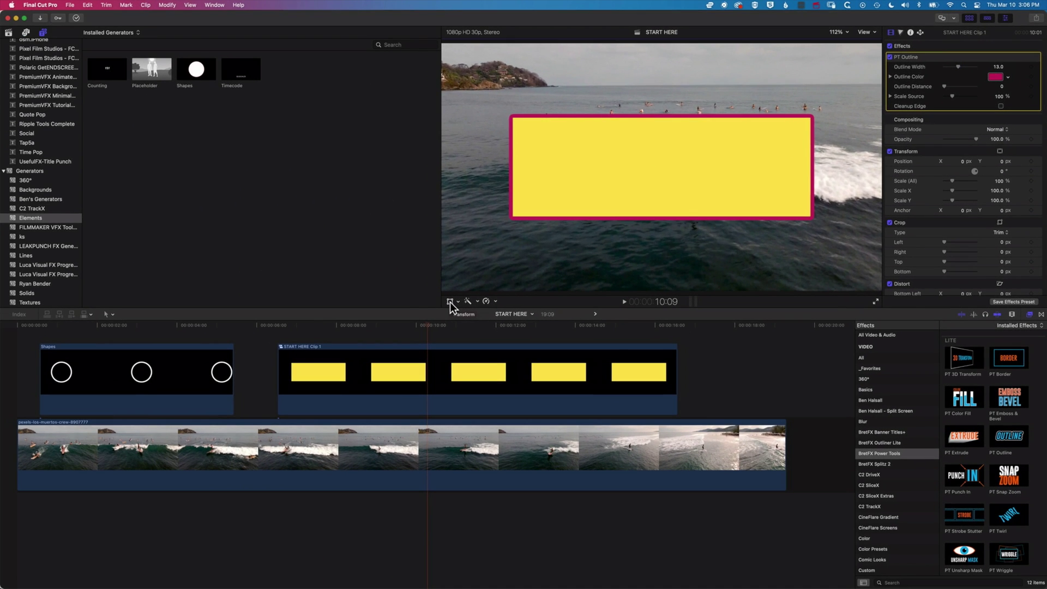
Duplicate the surfing video clip and place the copy directly after the original in the timeline
click(273, 455)
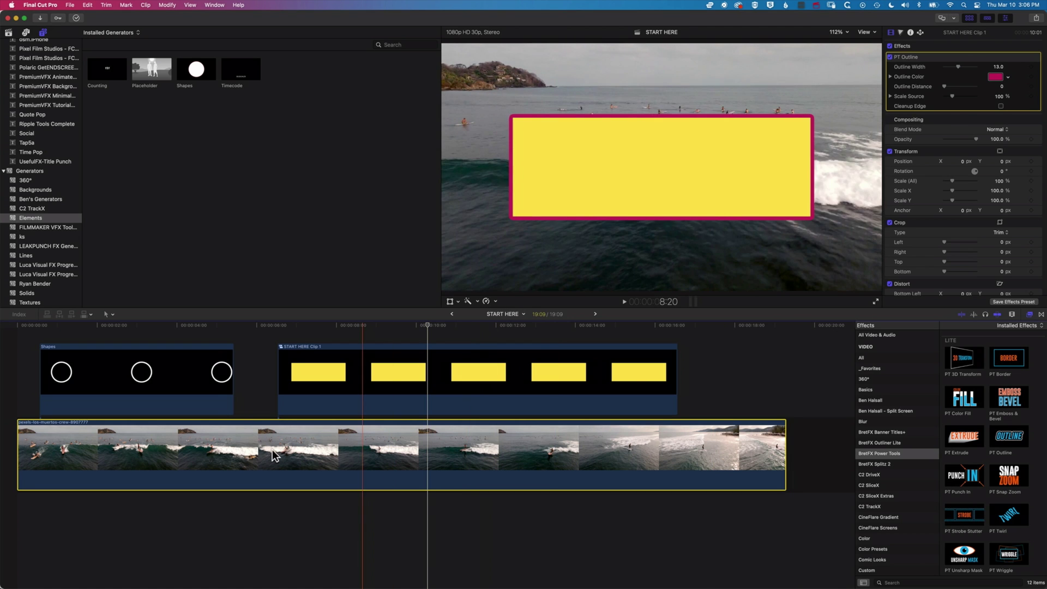
drag(694, 452, 800, 453)
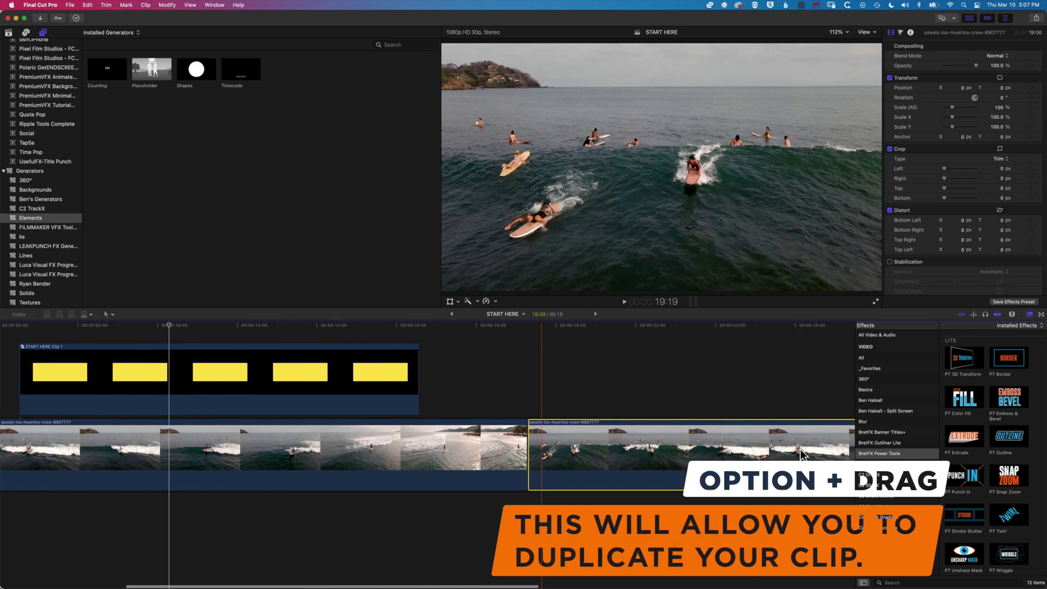
scroll(731, 436, right, 3)
scroll(502, 349, right, 5)
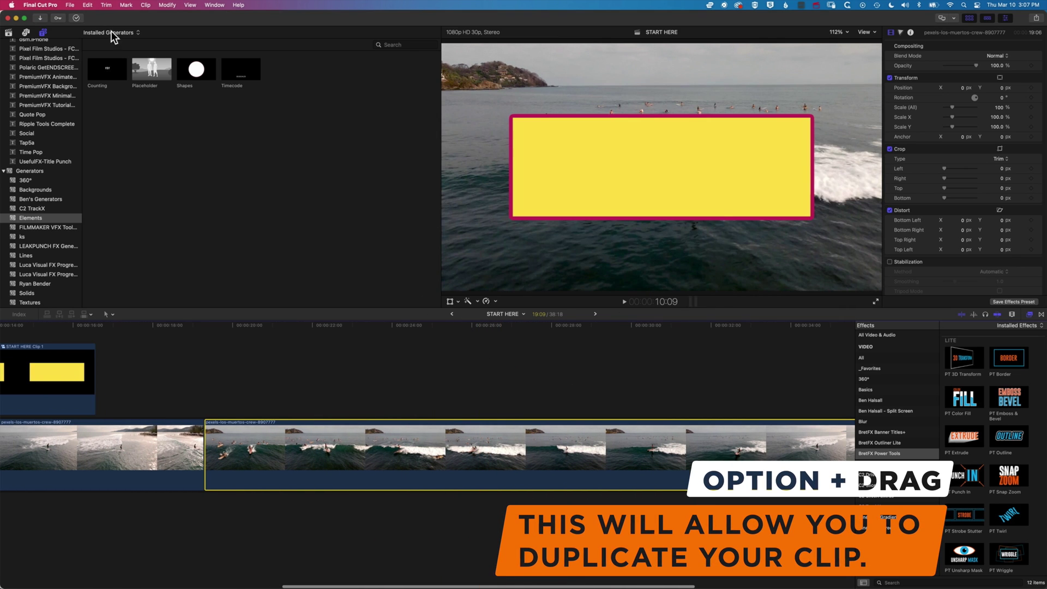
Add a new Shapes generator above the duplicated surfing clip and show its published parameters
drag(208, 72, 268, 380)
click(391, 325)
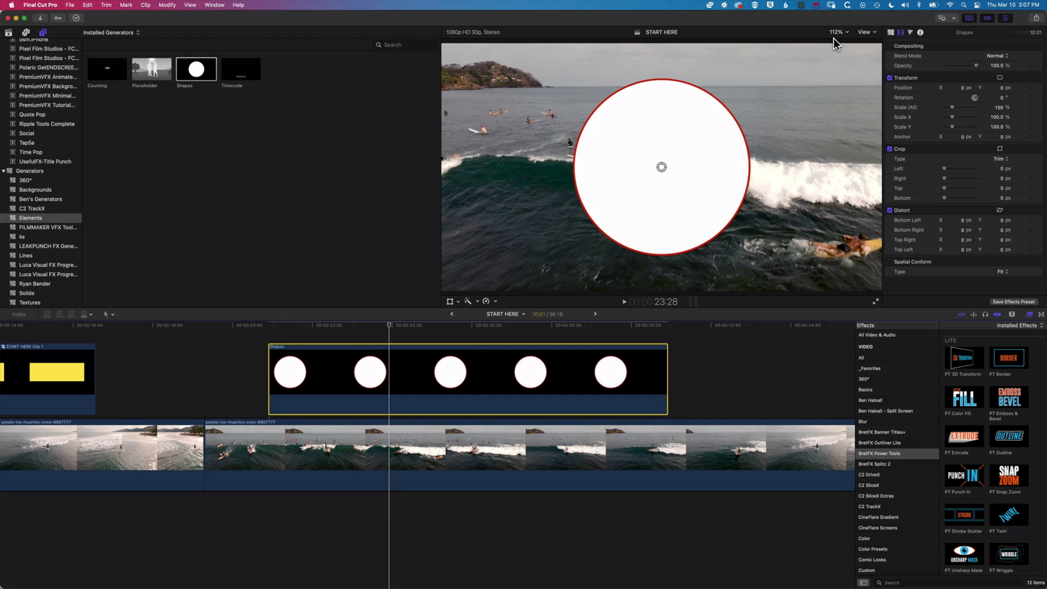
click(891, 33)
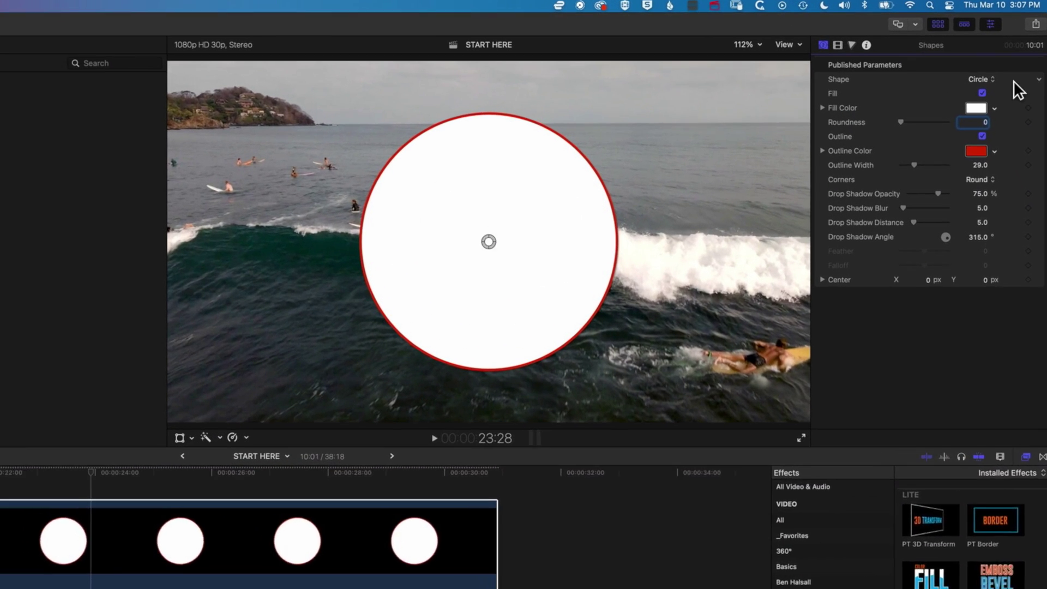
Try the Pentagon and Octagon shapes on the new Shapes clip
click(1002, 55)
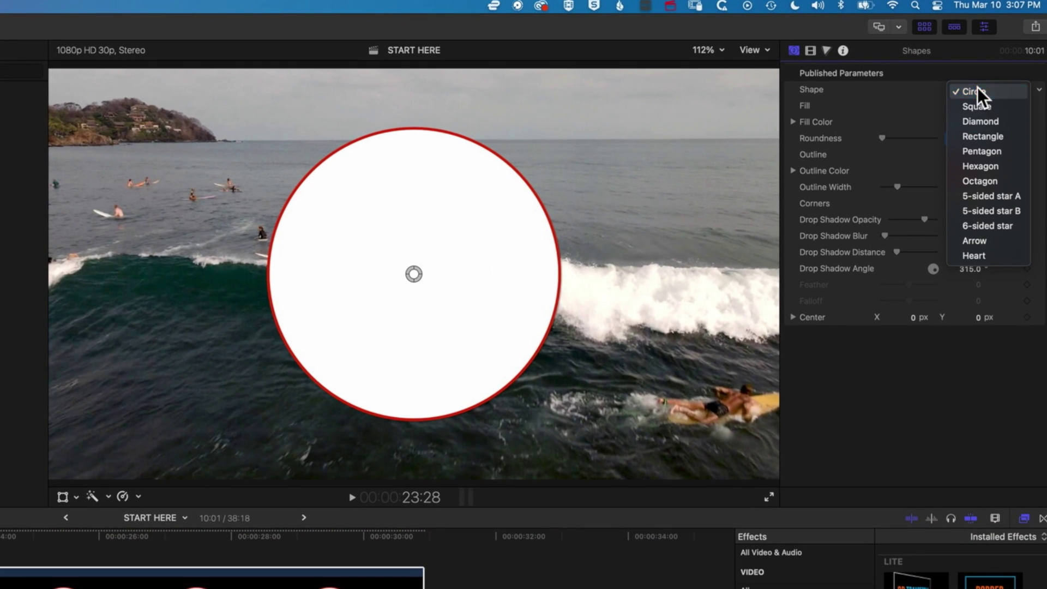
click(975, 152)
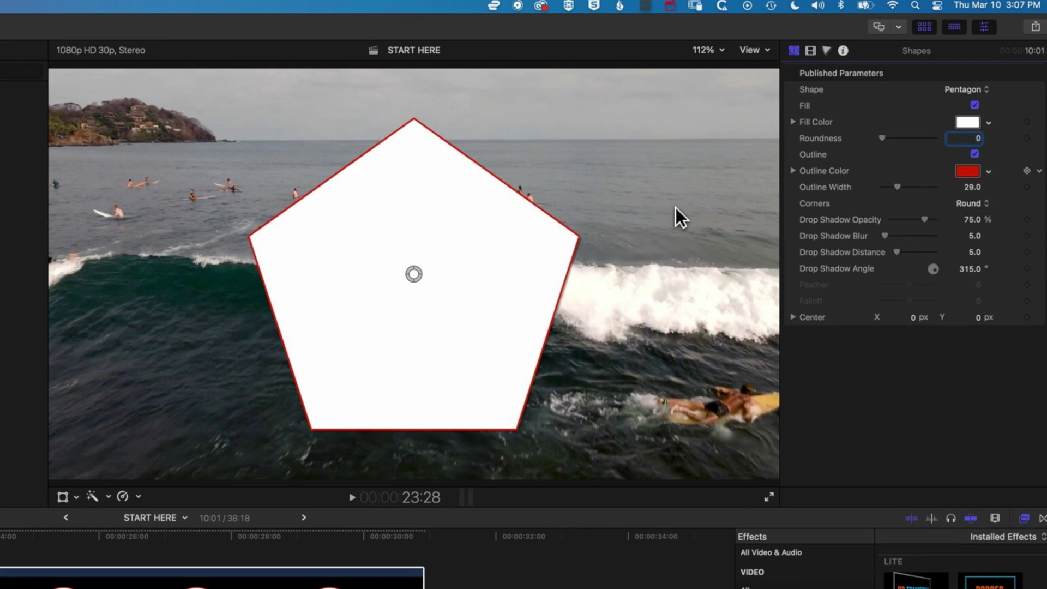
click(966, 92)
click(961, 126)
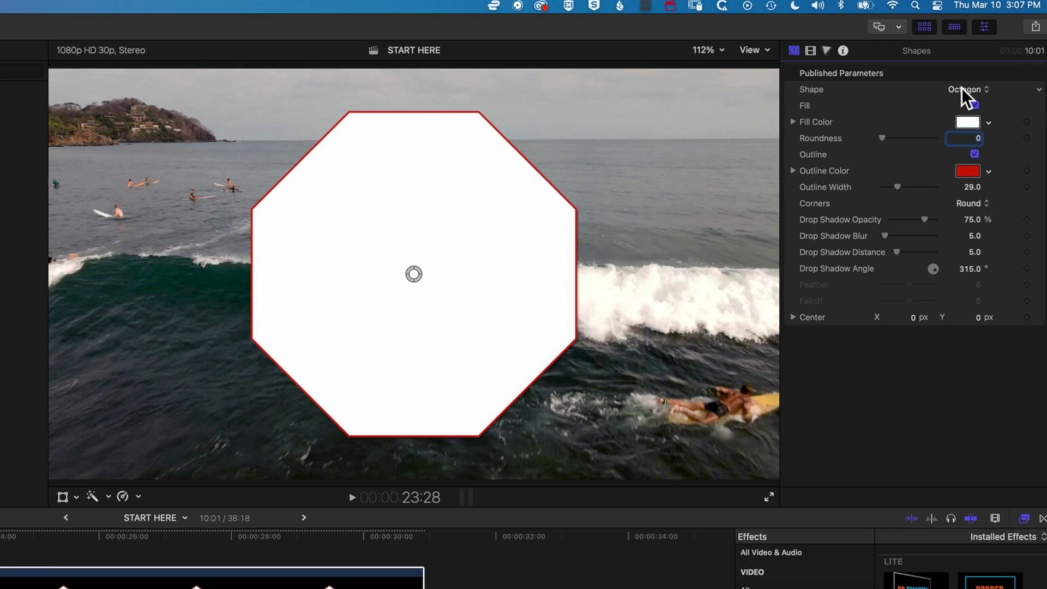
Change the shape to 5-sided star B and round its points with a Roundness of about 30.76
click(961, 89)
click(963, 121)
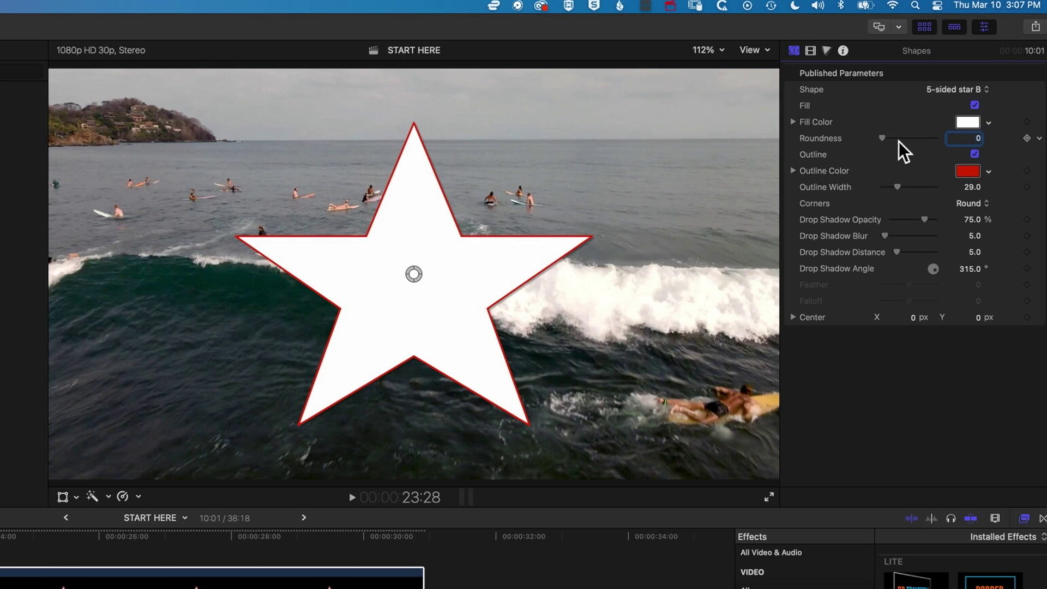
drag(885, 136, 891, 137)
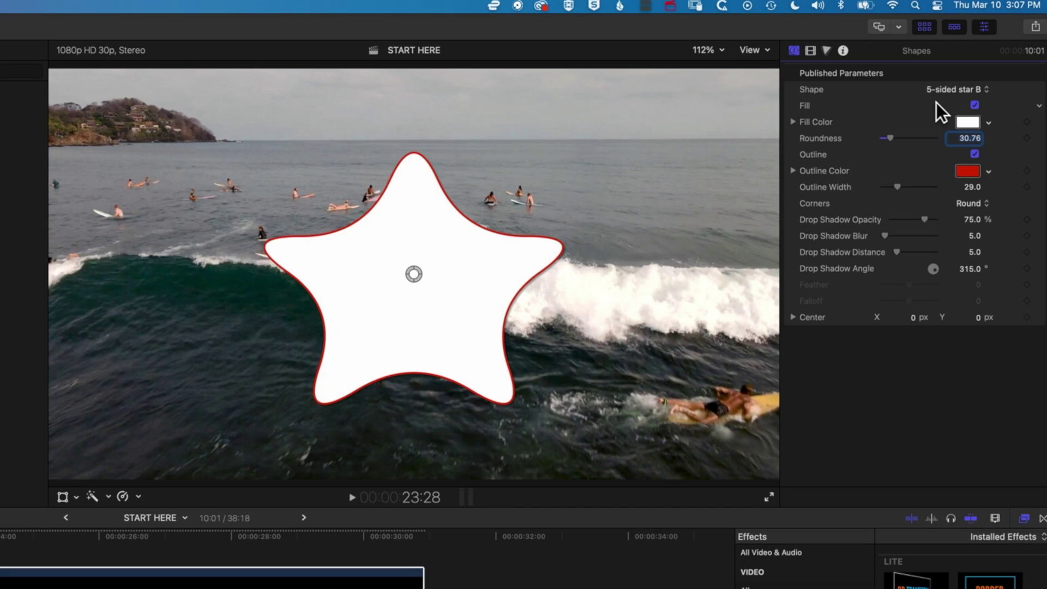
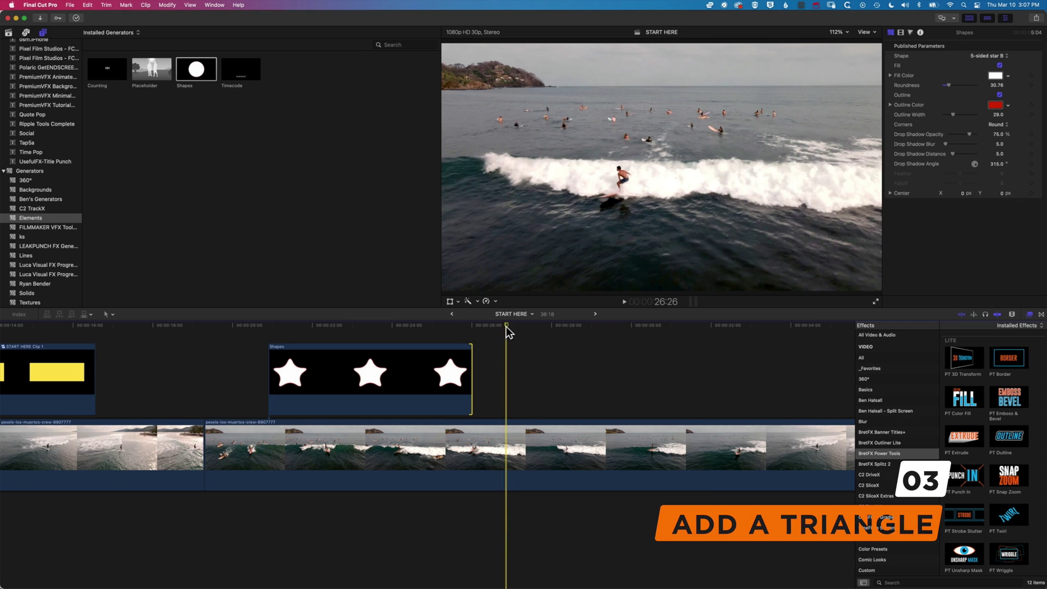
Place a Custom generator from the Solids category above the surfing clip, after the star shape
click(29, 293)
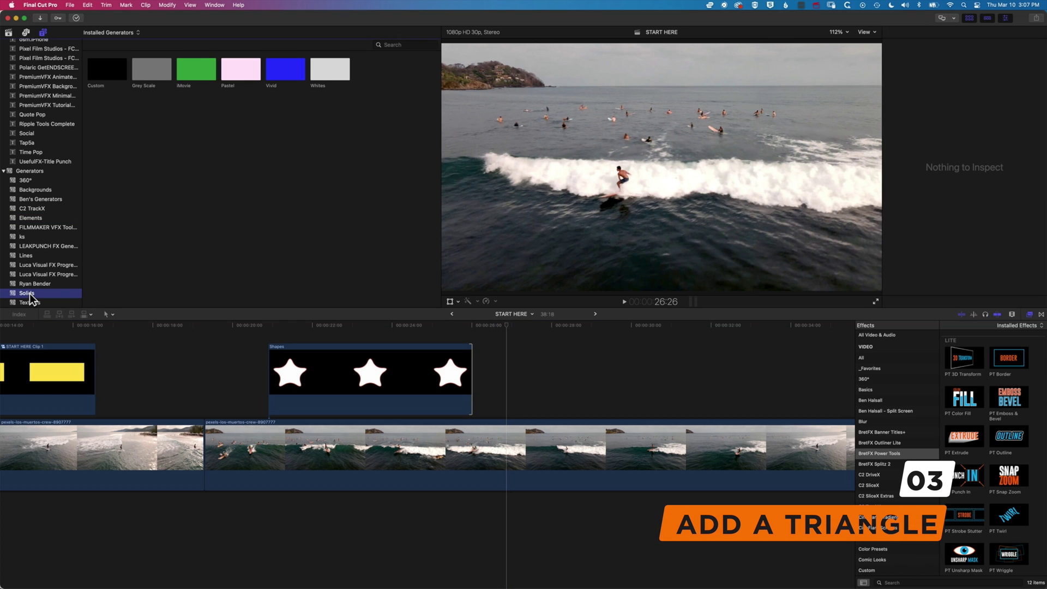
drag(102, 71, 522, 376)
scroll(522, 376, right, 10)
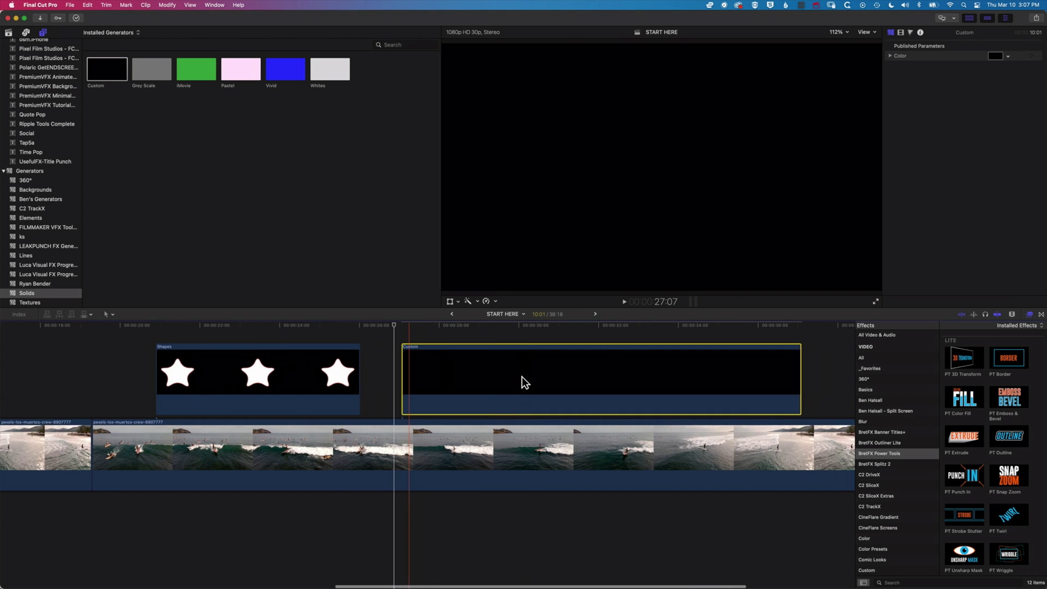
Change the color of the Custom solid to bright green
click(426, 355)
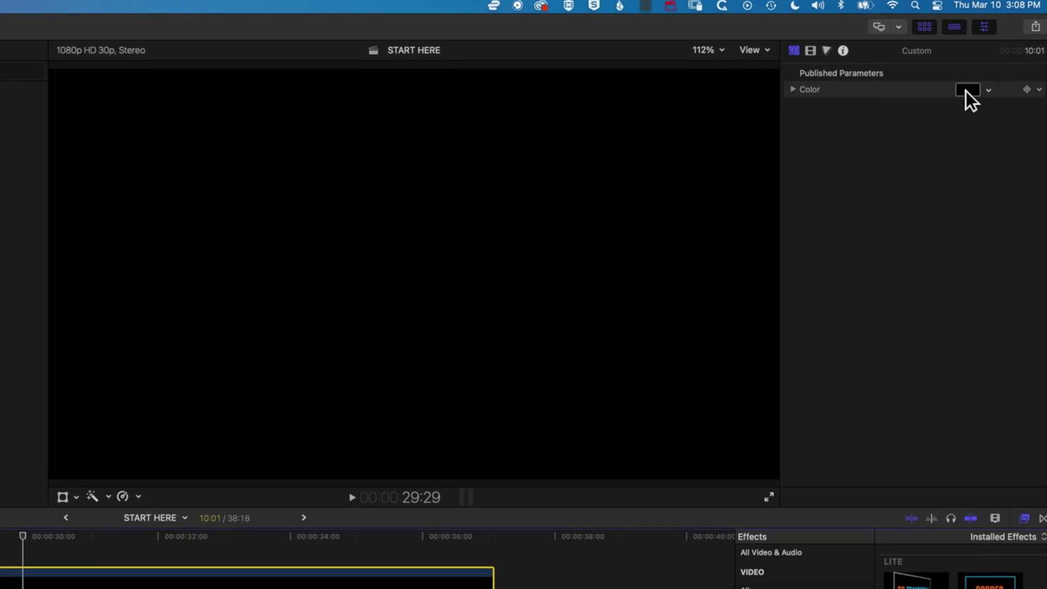
click(989, 90)
drag(979, 103, 963, 145)
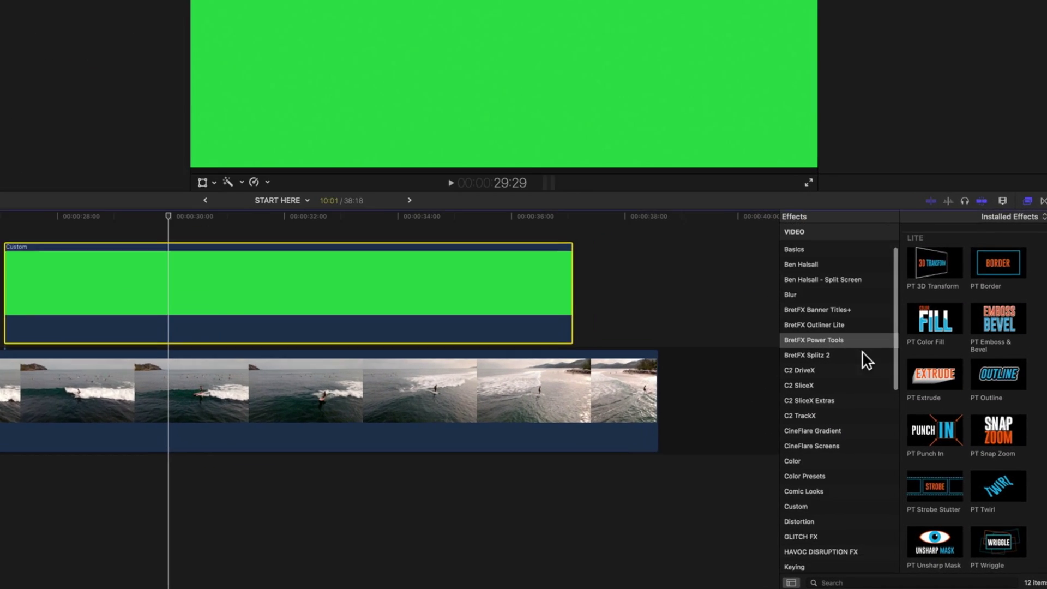
Apply the Draw Mask effect to the green solid and draw a closed three-point triangle over the middle of the frame
scroll(911, 419, down, 5)
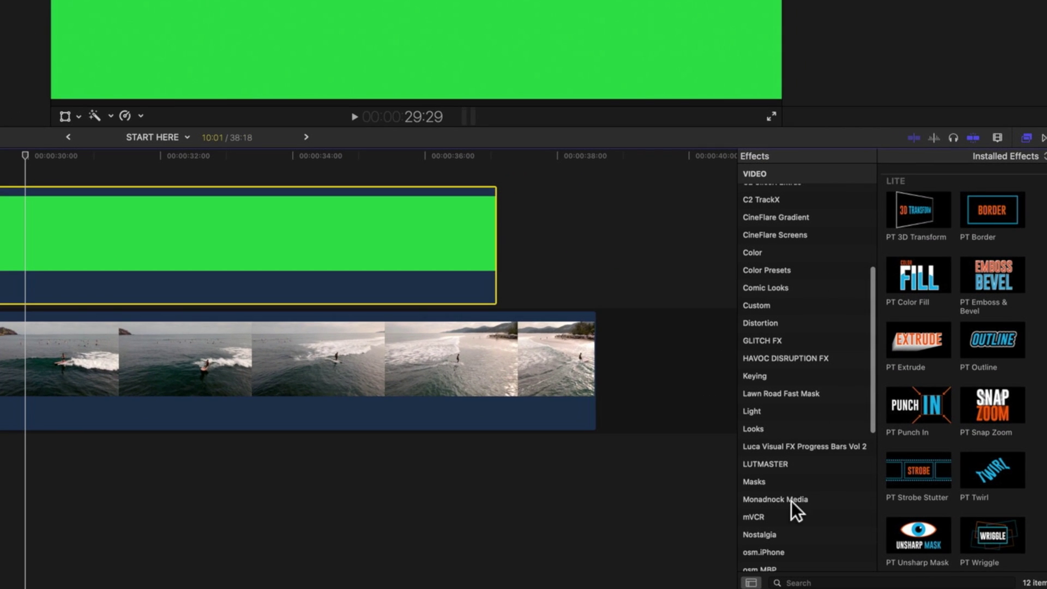
click(765, 482)
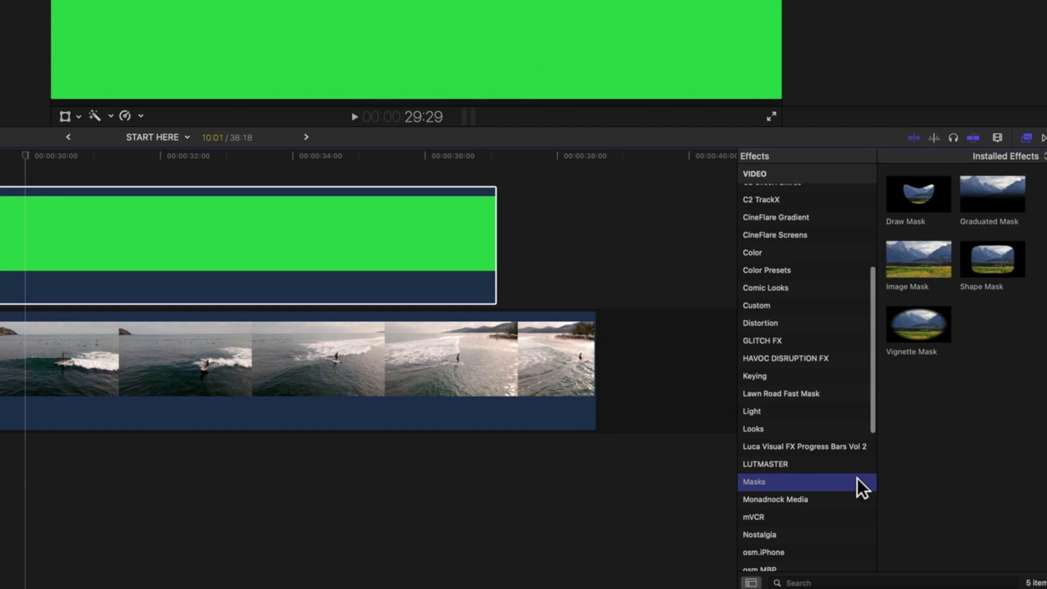
mouse_move(916, 194)
mouse_down()
mouse_move(363, 199)
mouse_move(97, 251)
mouse_up()
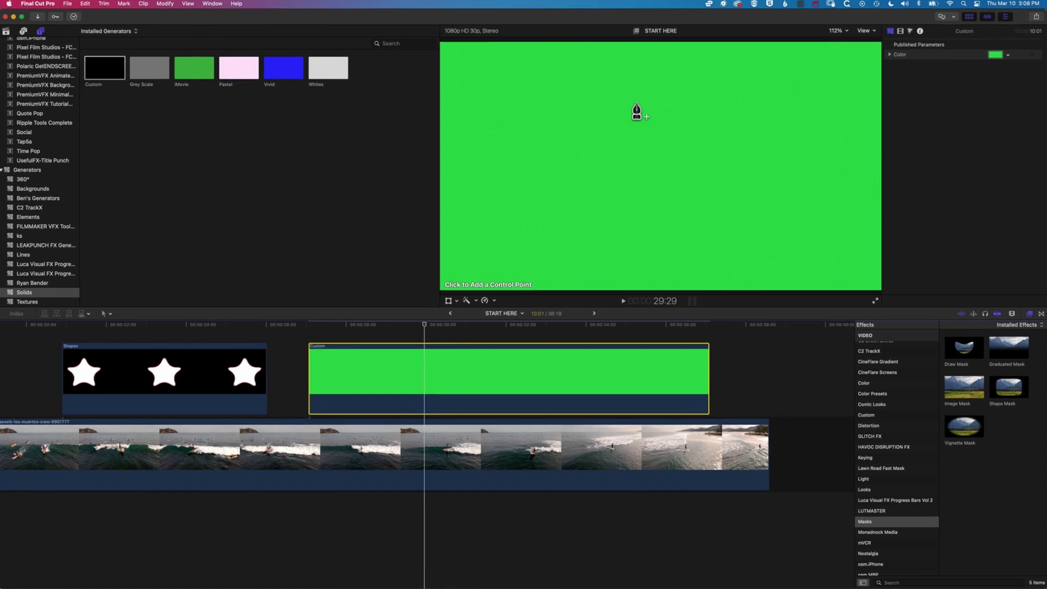
click(638, 104)
click(559, 223)
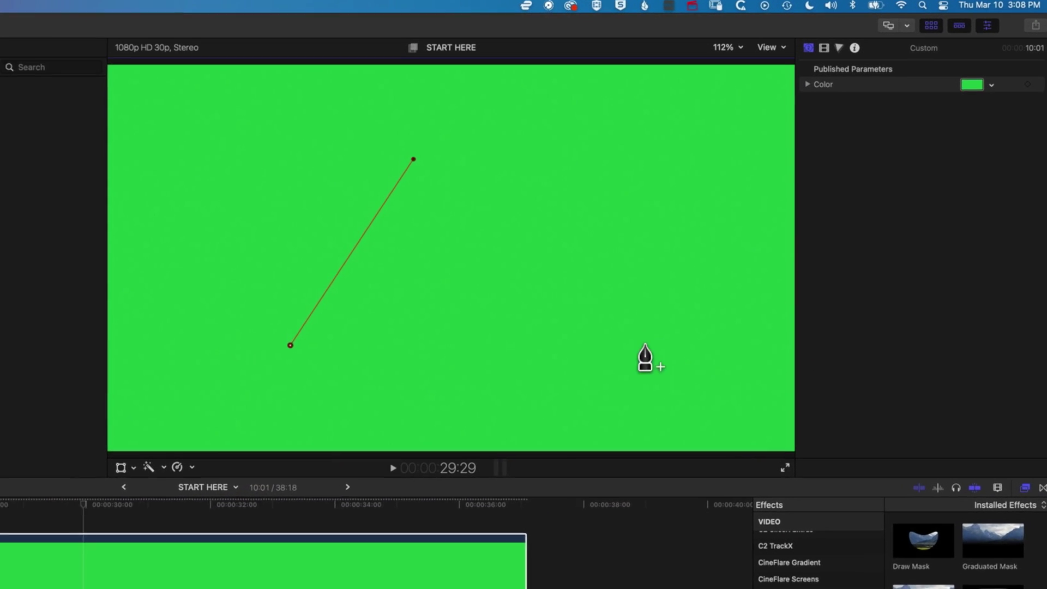
click(767, 223)
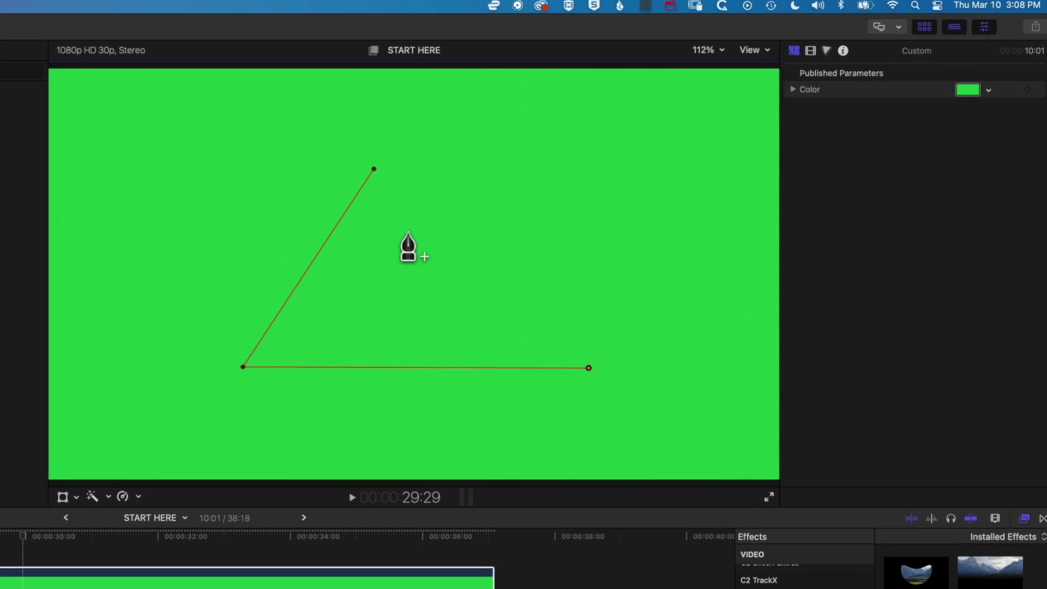
click(373, 169)
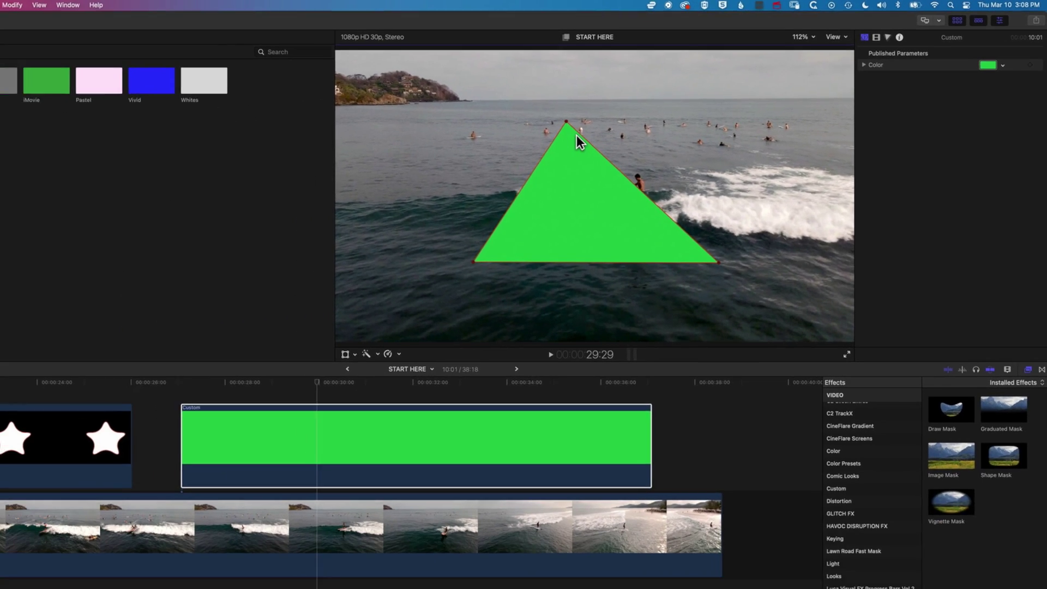
Undo the drawn triangle mask and its control points on the green solid
key(super+z)
key(super+z)
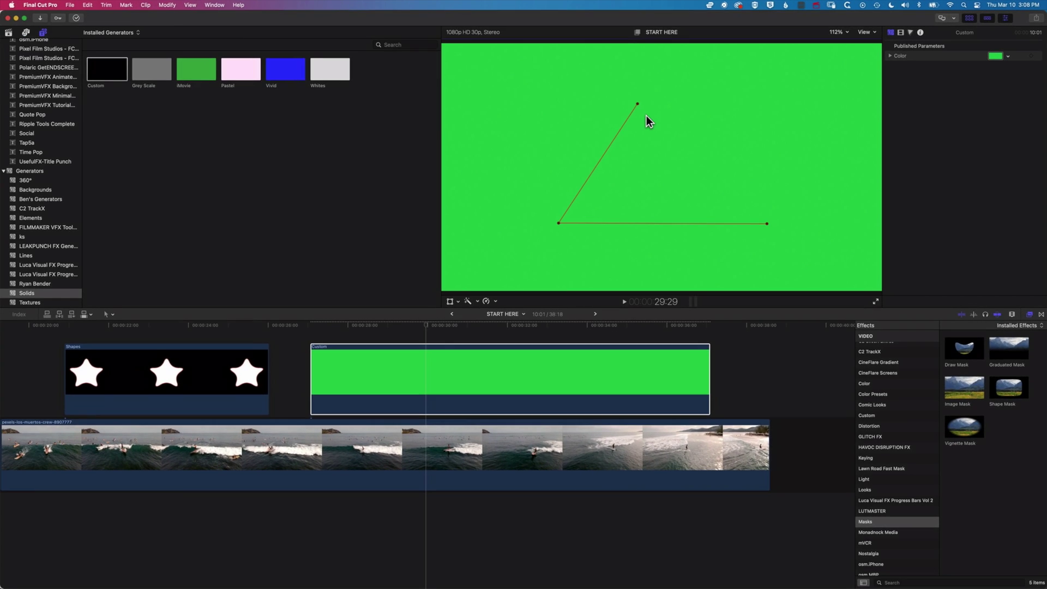
key(super+z)
key(super+z)
Apply the Shape Mask effect to the green solid and show the clip's video effect settings
click(1004, 386)
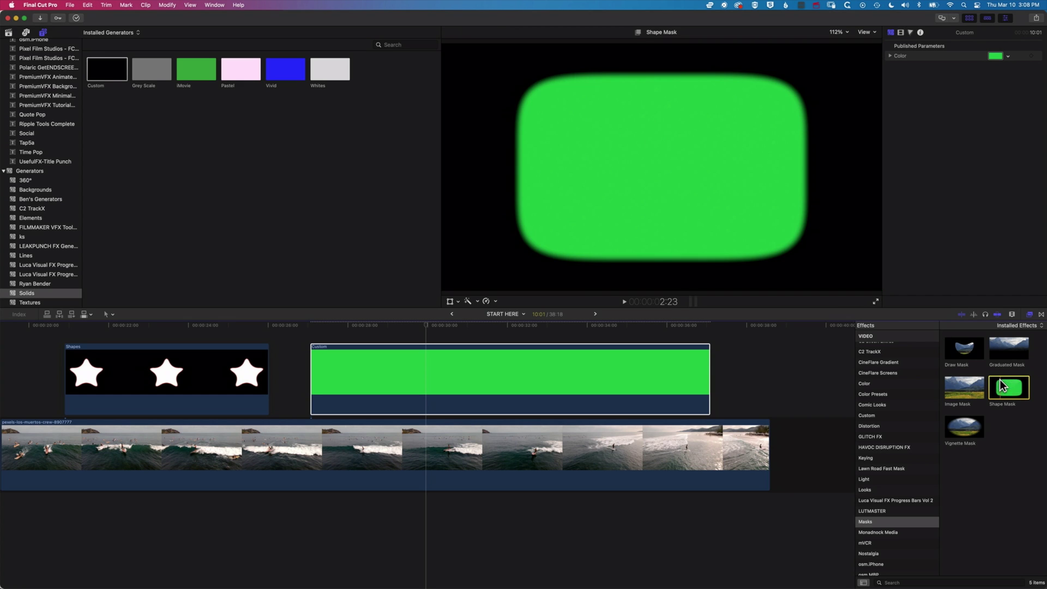
drag(937, 380, 480, 381)
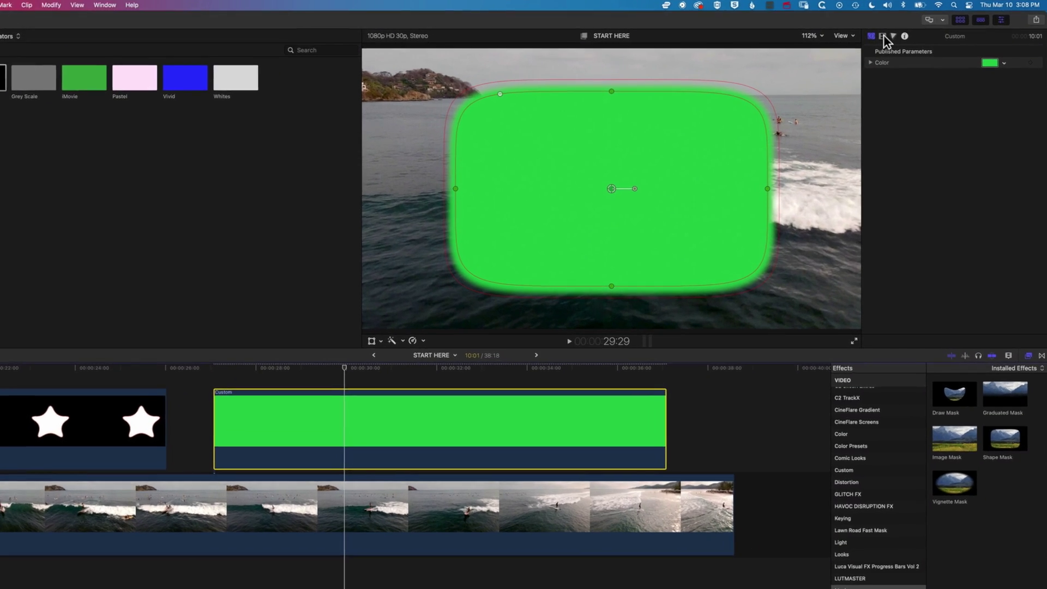
click(900, 32)
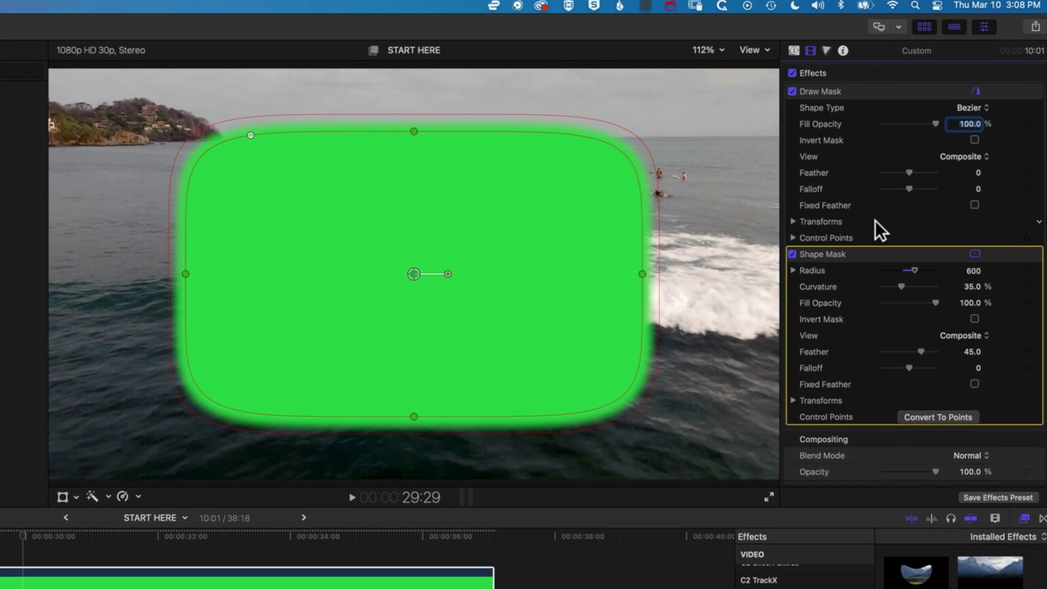
Delete the leftover Draw Mask effect from the green solid
scroll(886, 300, down, 2)
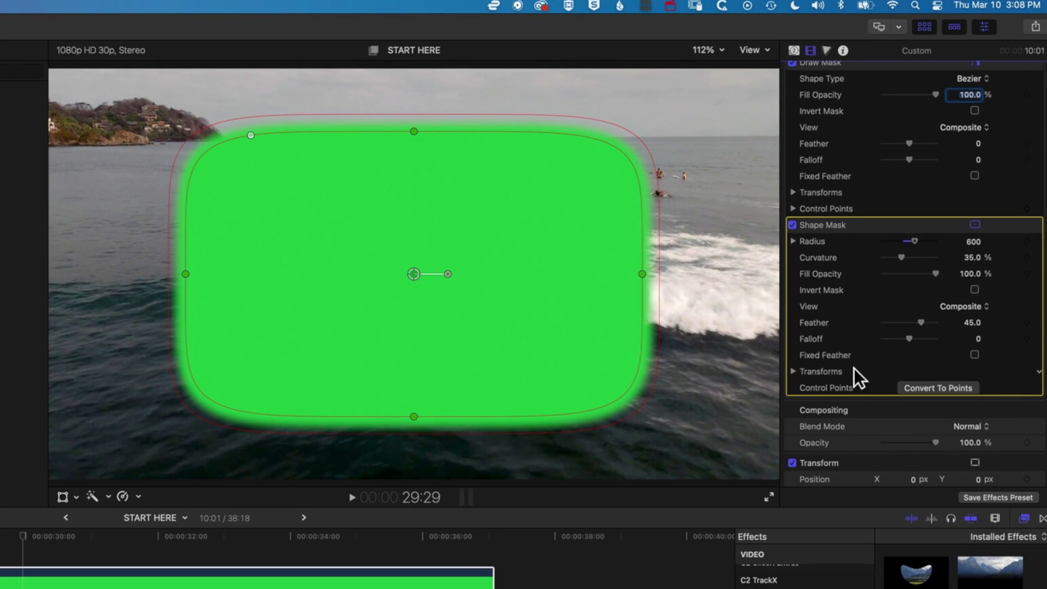
scroll(854, 368, up, 2)
click(856, 92)
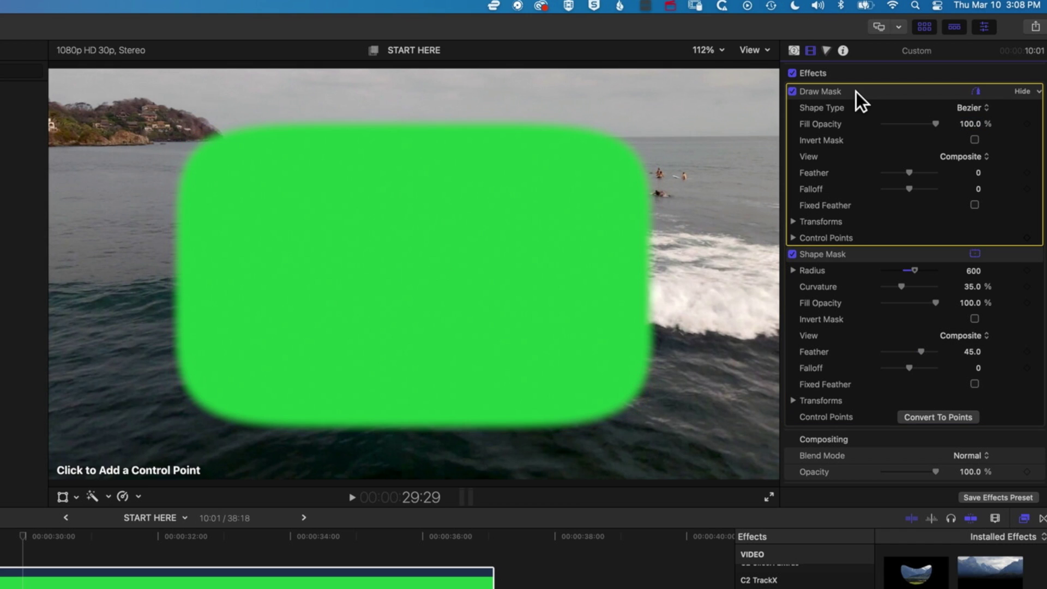
key(Delete)
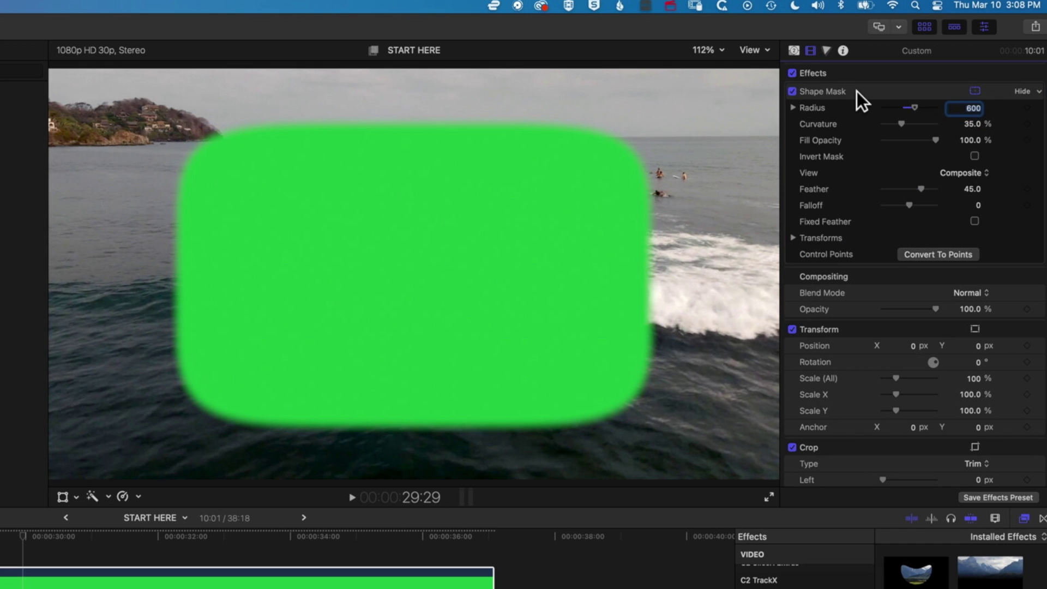
Set the Shape Mask's Feather to 0 for a hard edge
click(856, 91)
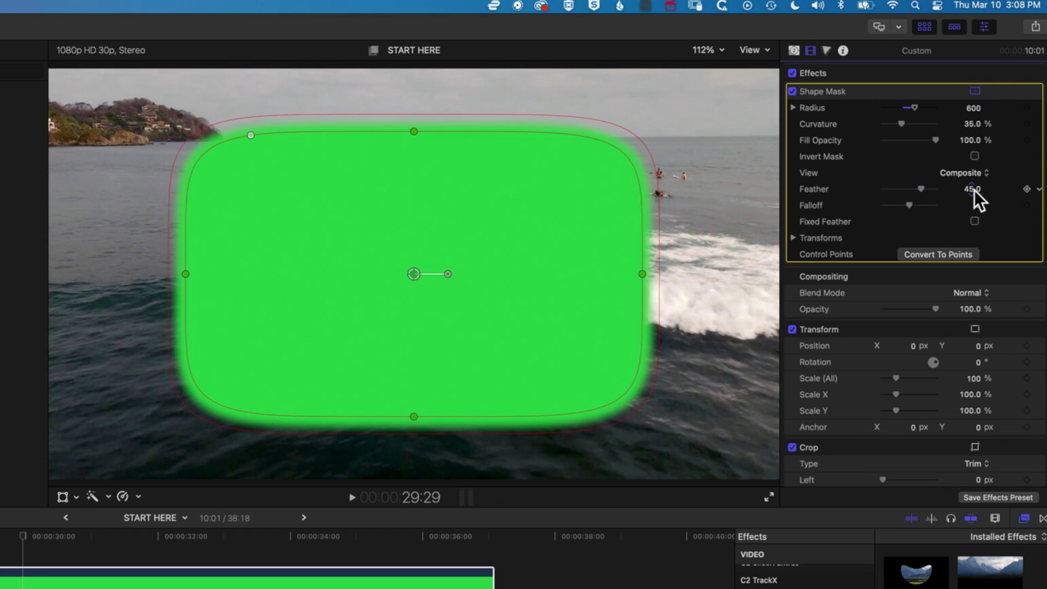
text(0)
key(Return)
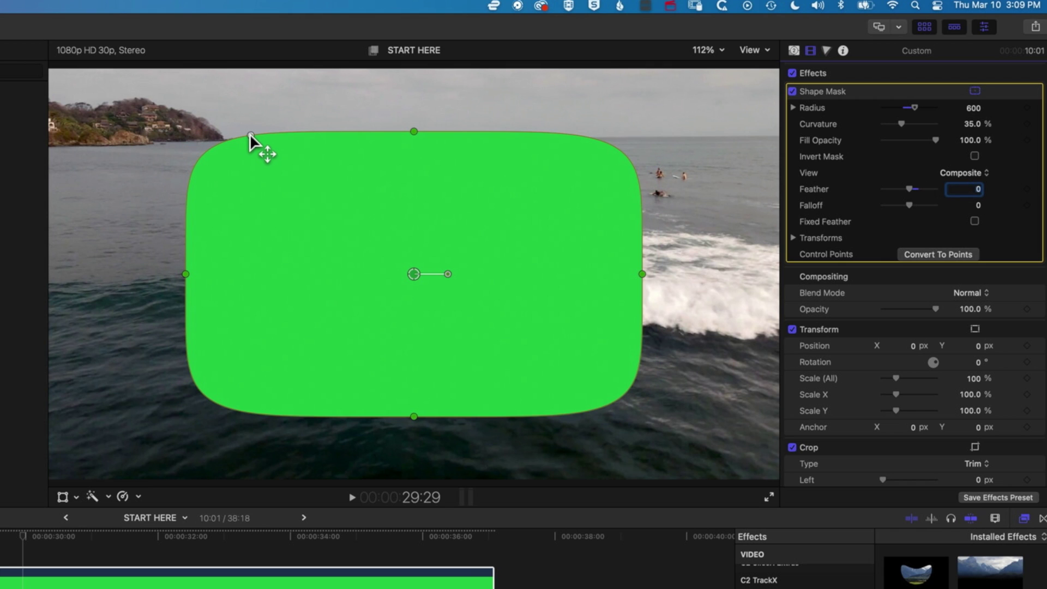
Set the Shape Mask's Curvature to 0% for square corners and convert the mask to control points
drag(250, 133, 161, 132)
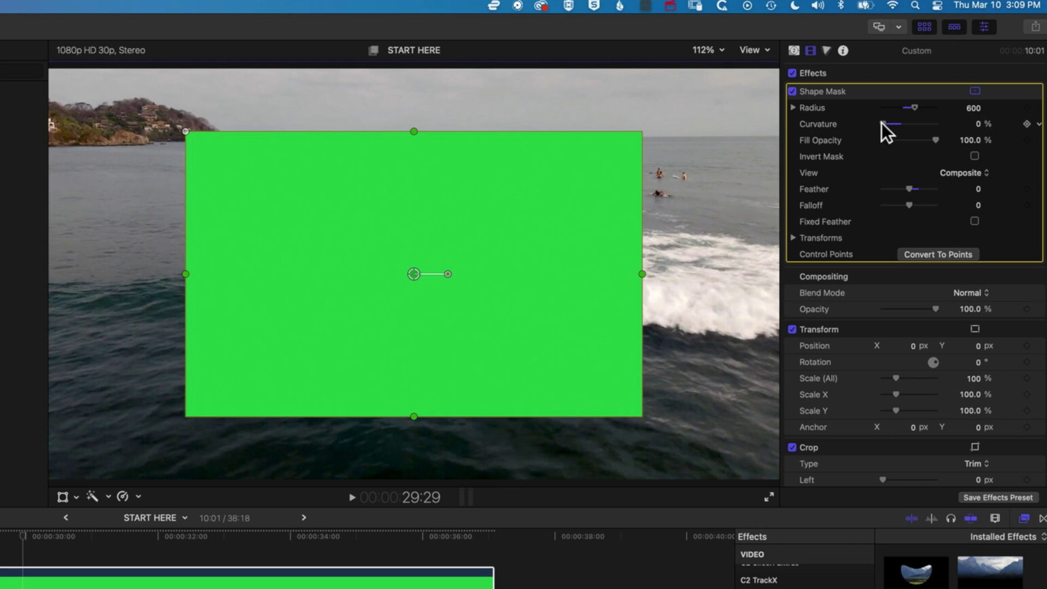
drag(883, 122, 856, 123)
click(944, 254)
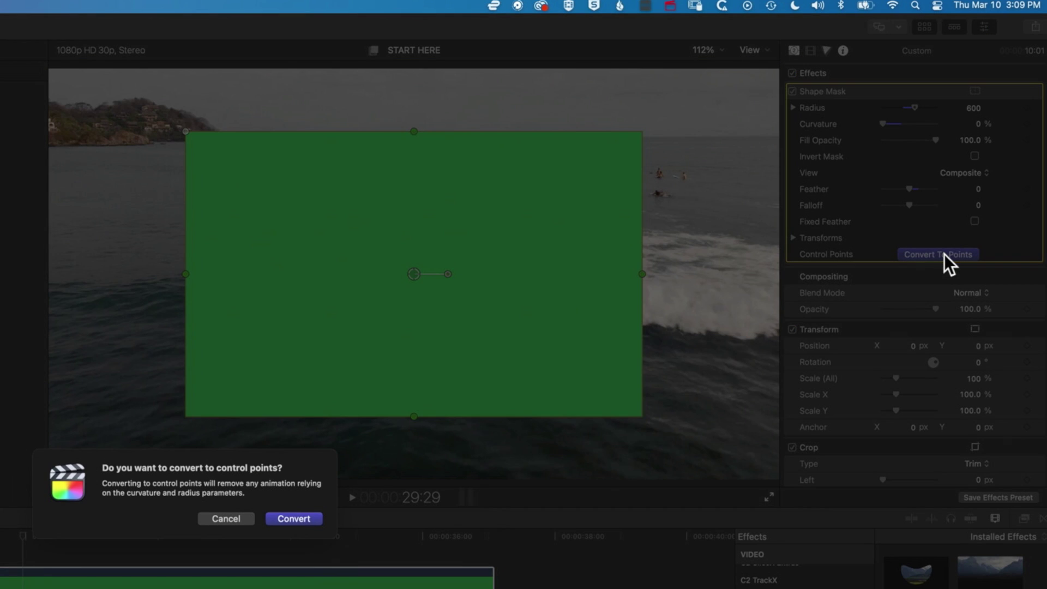
click(294, 519)
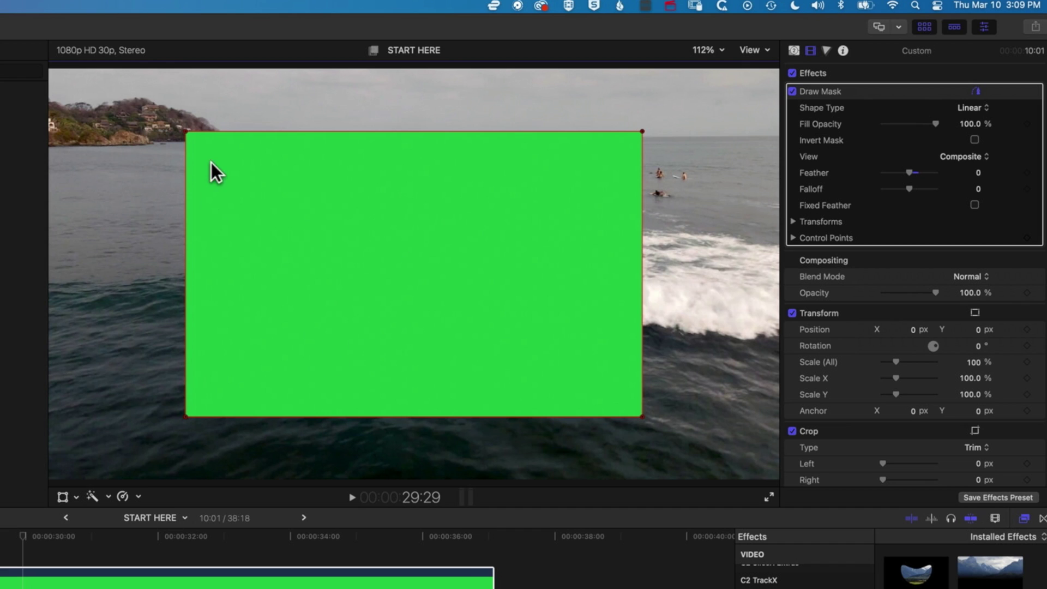
Delete the rectangular mask's upper-left control point and set Point 1's X to 0 to form a centred triangle
right_click(185, 130)
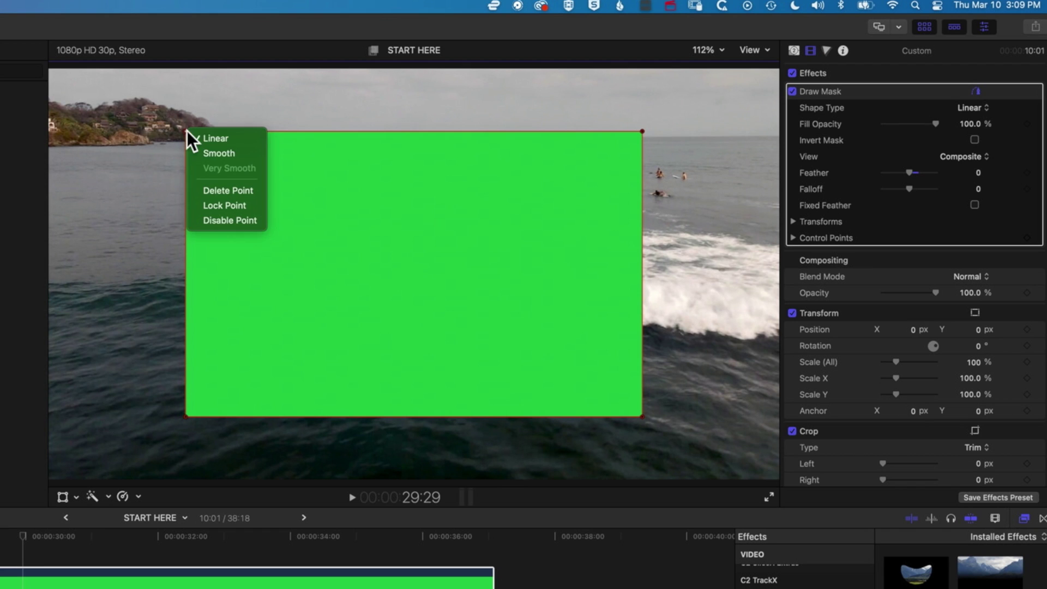
click(215, 189)
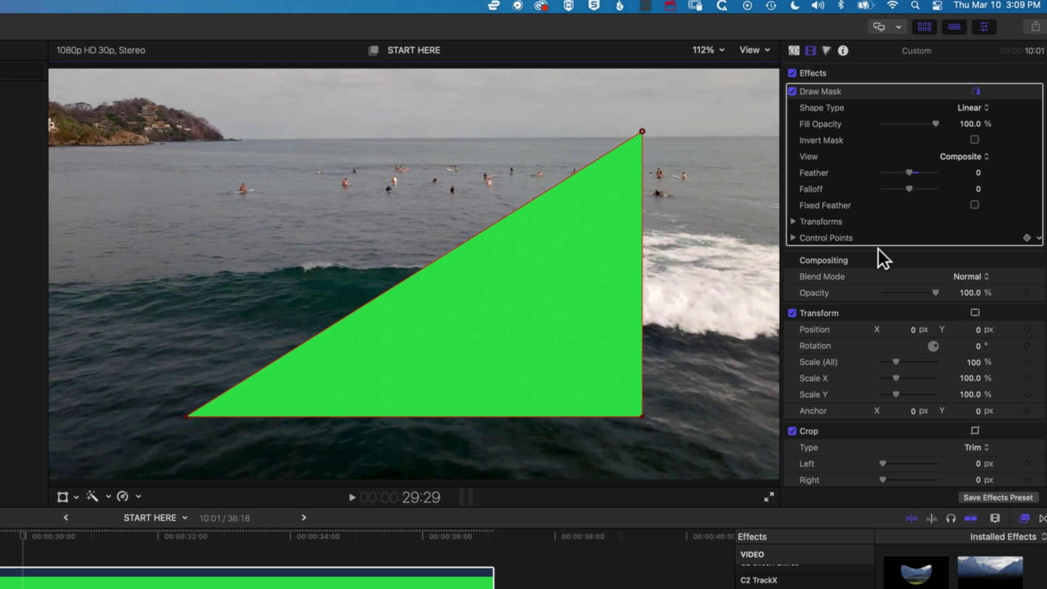
click(792, 237)
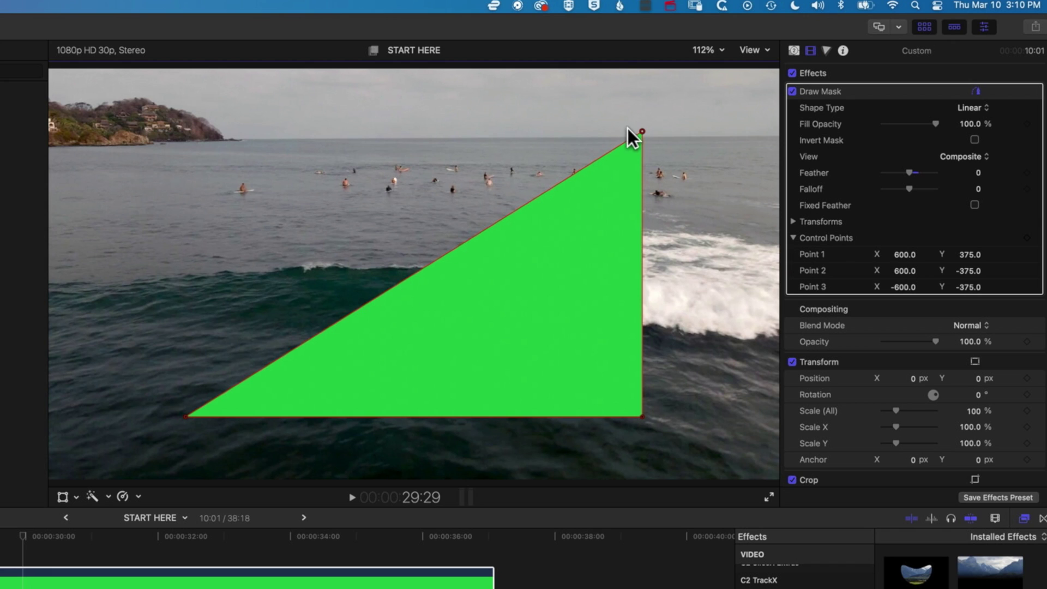
click(903, 287)
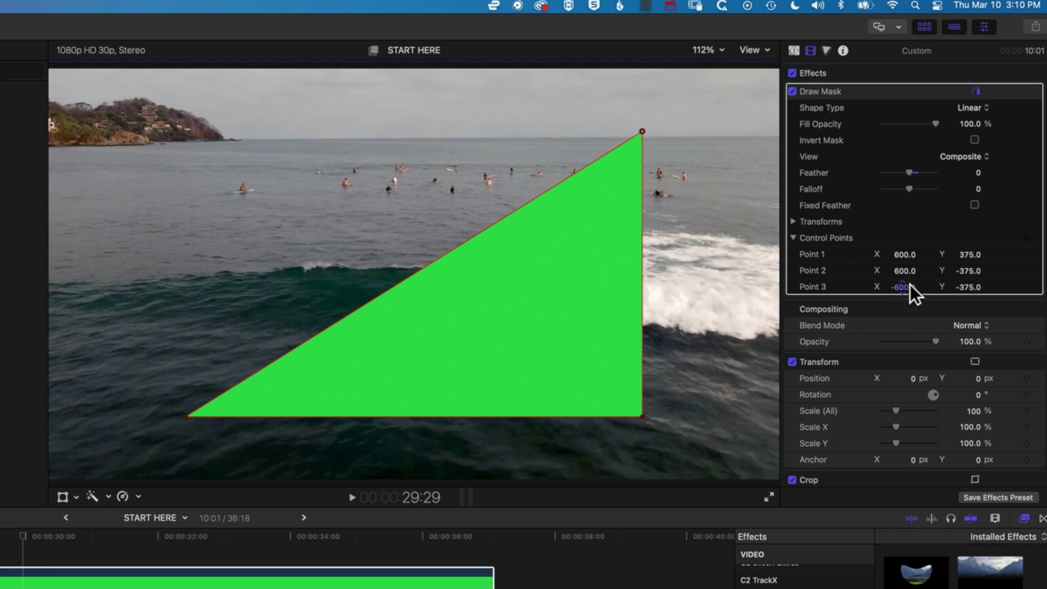
click(906, 255)
text(0)
key(Return)
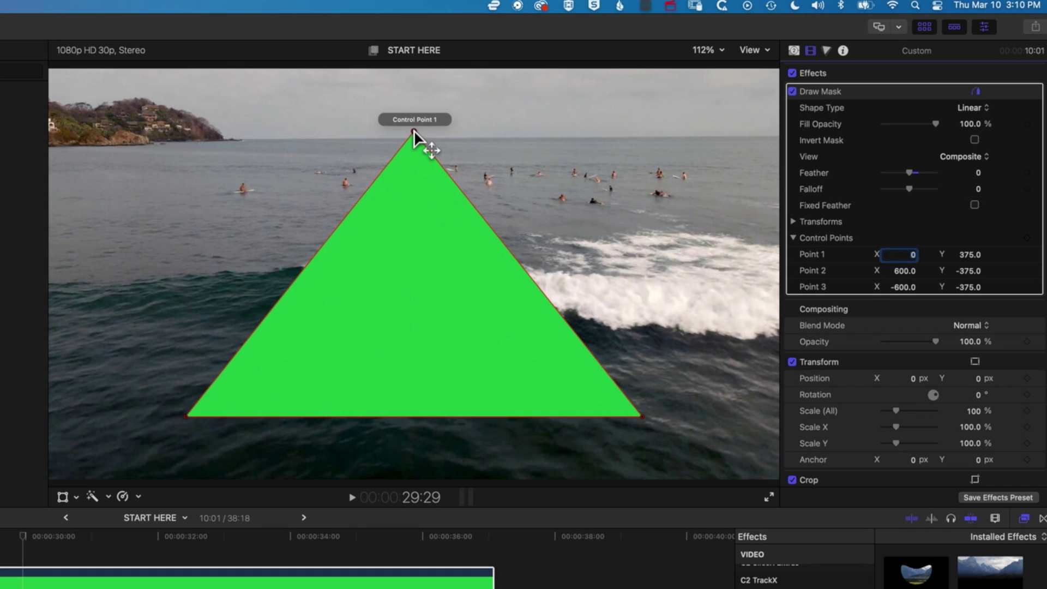
Lower the triangle's apex to a Y of about 298.8 and set Point 1's X to 0
drag(414, 130, 406, 160)
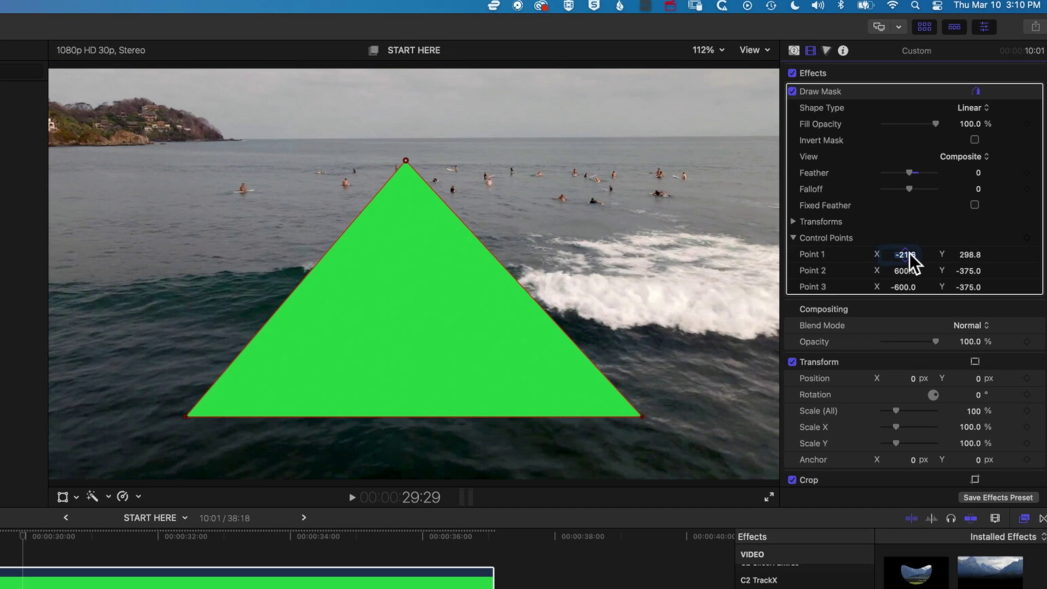
click(910, 255)
text(0)
key(Return)
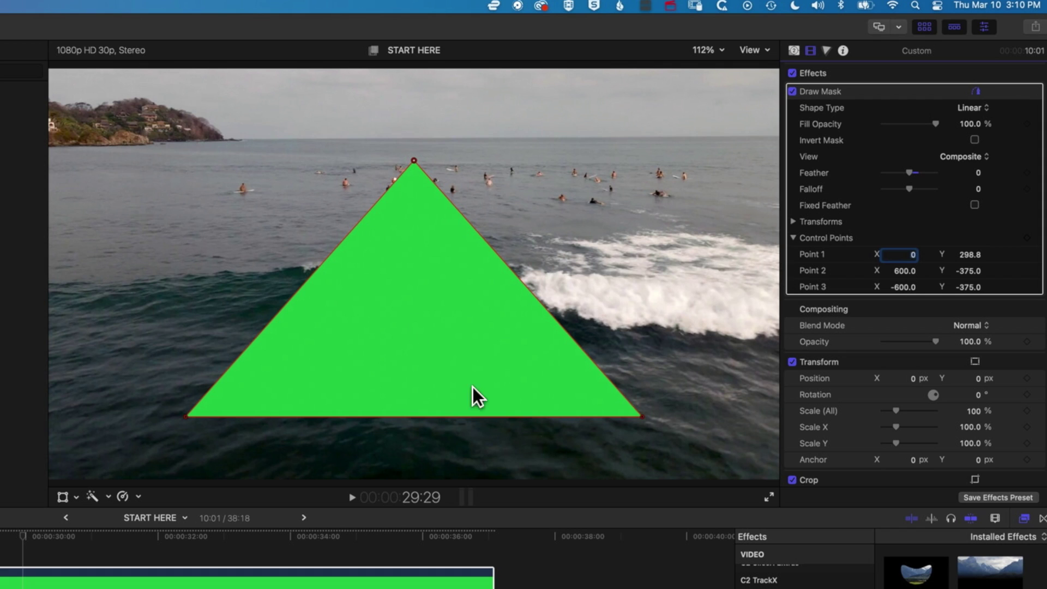
Scale the green triangle down to about 55.77% with the Transform tool
click(64, 497)
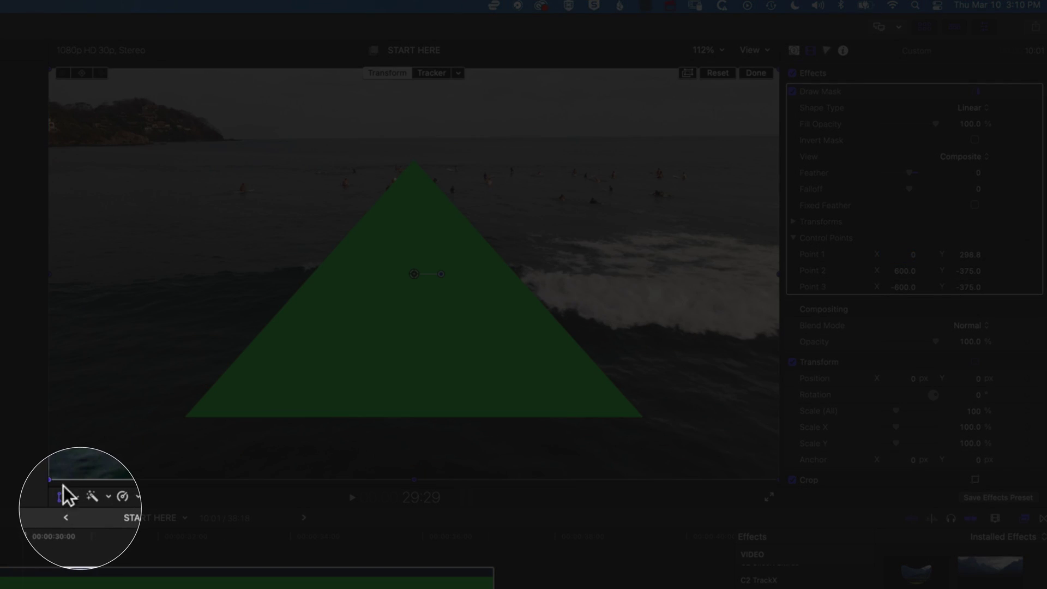
drag(62, 472, 240, 310)
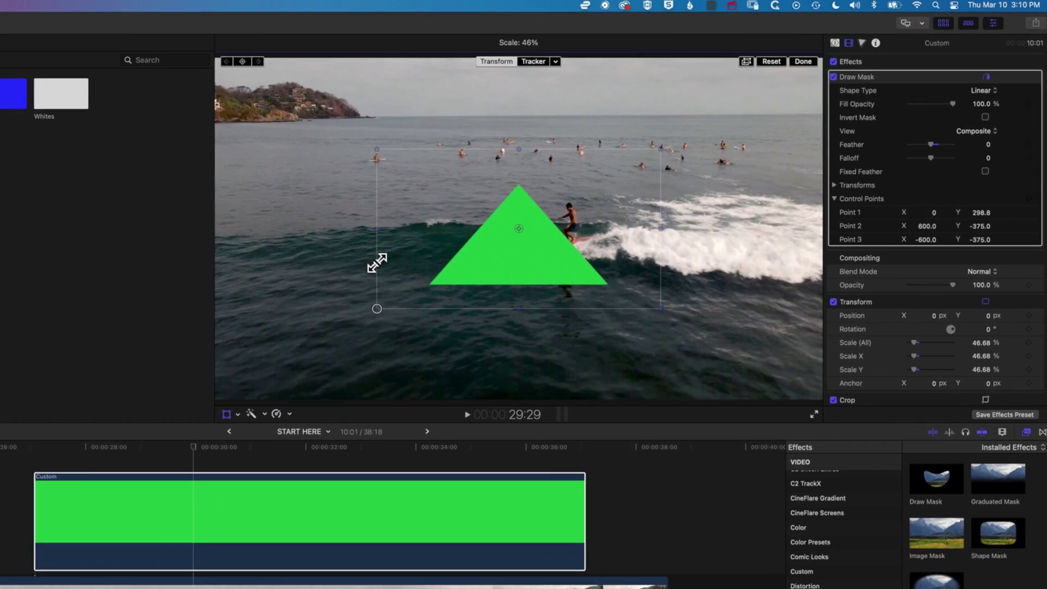
drag(377, 263, 342, 291)
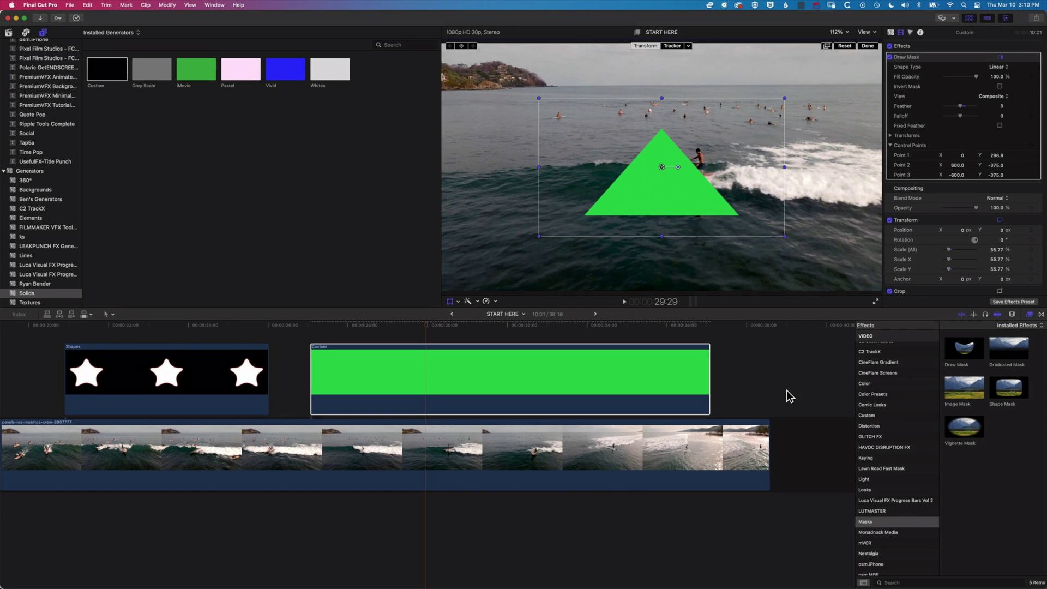
Apply the BretFX Power Tools PT Outline effect to the green triangle and set its Outline Color to purple
scroll(886, 389, up, 5)
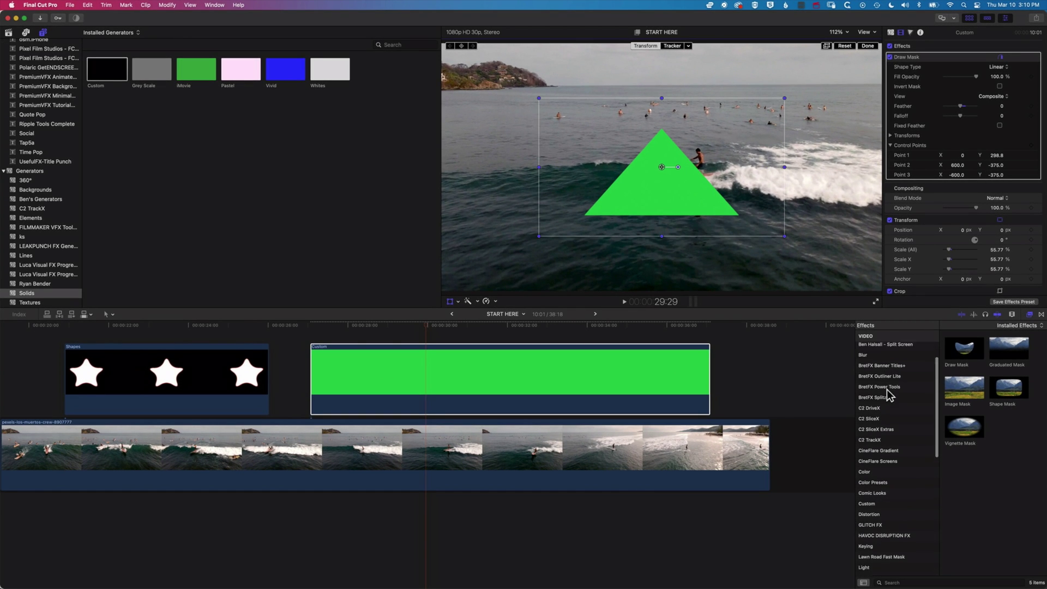
click(891, 397)
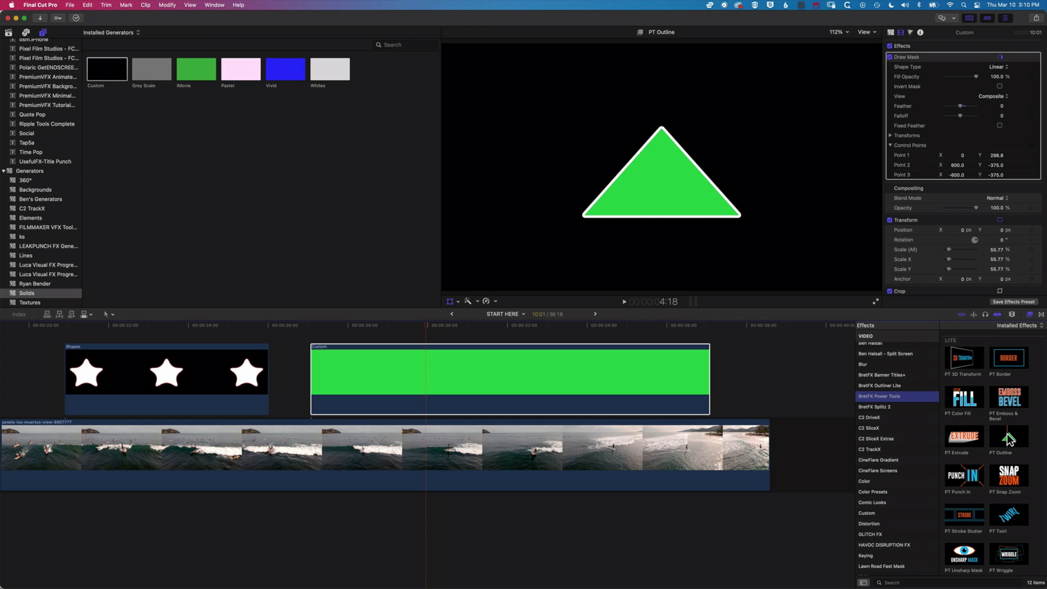
drag(1009, 441, 629, 402)
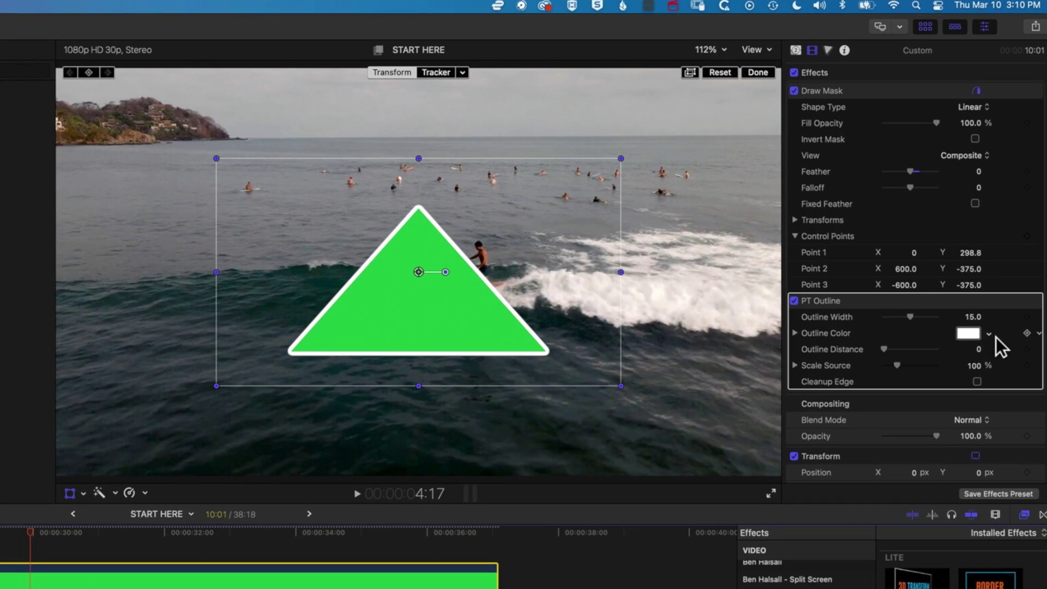
click(989, 334)
drag(985, 355, 959, 444)
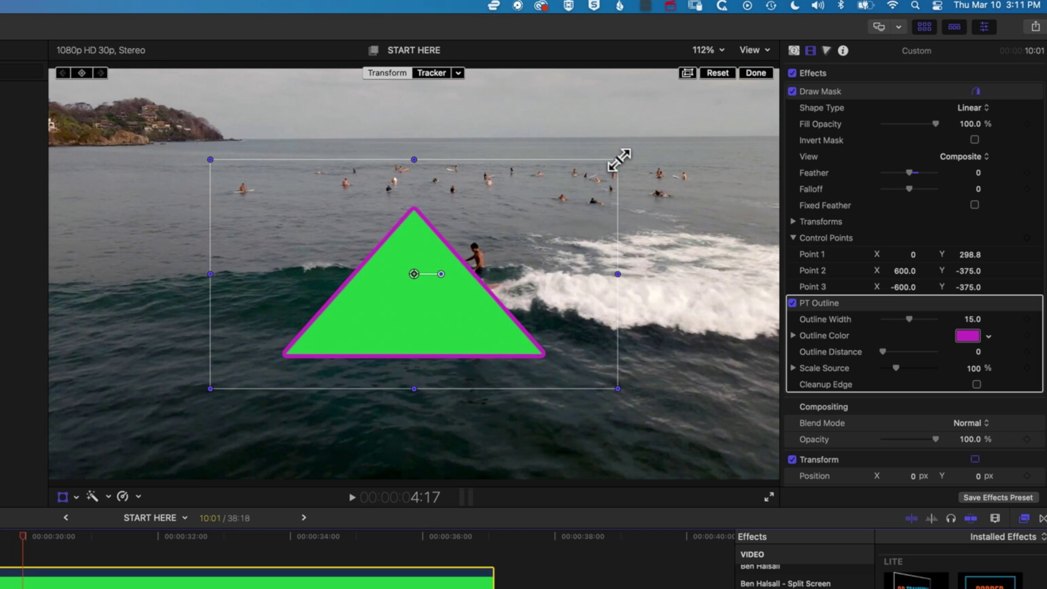
Scale the outlined triangle to about 52.4% and rotate it about 10.3° counter-clockwise
drag(618, 160, 606, 166)
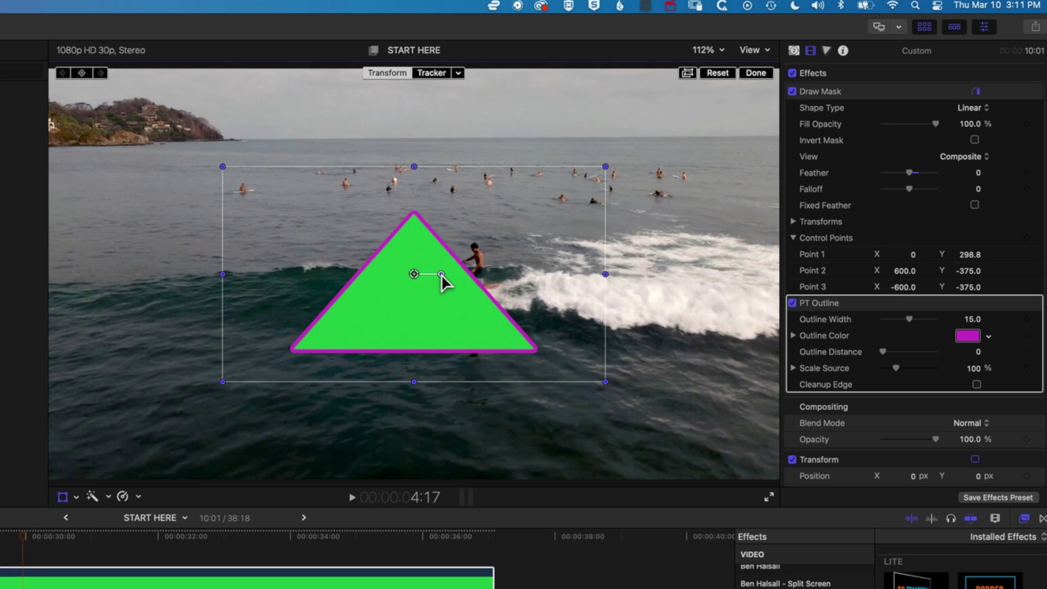
drag(440, 274, 530, 257)
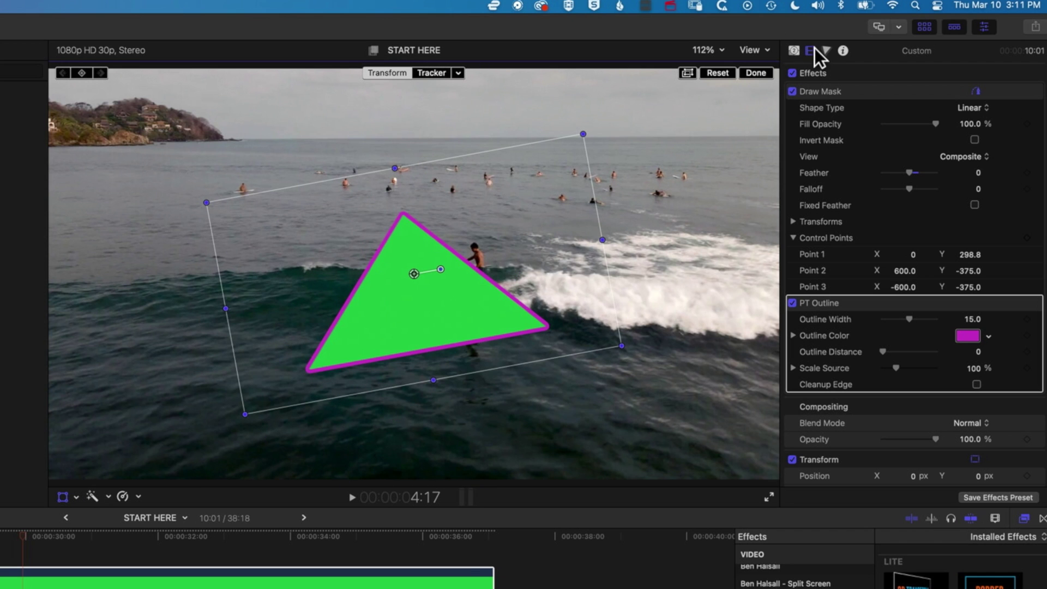
Reset the triangle's Rotation and Scale parameters to their defaults
scroll(881, 283, down, 6)
scroll(889, 270, up, 1)
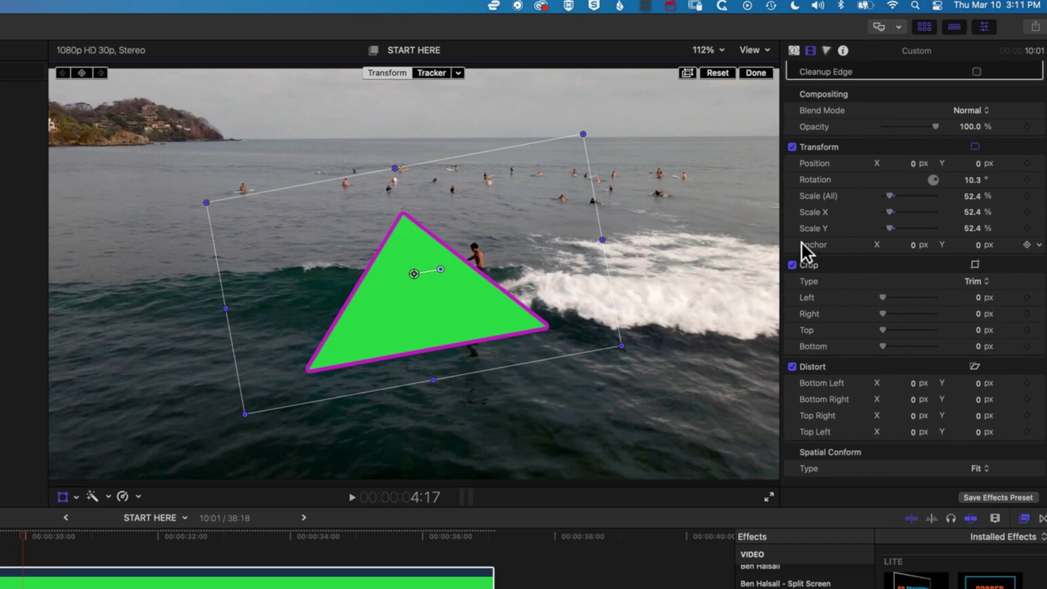
click(1039, 181)
click(1031, 188)
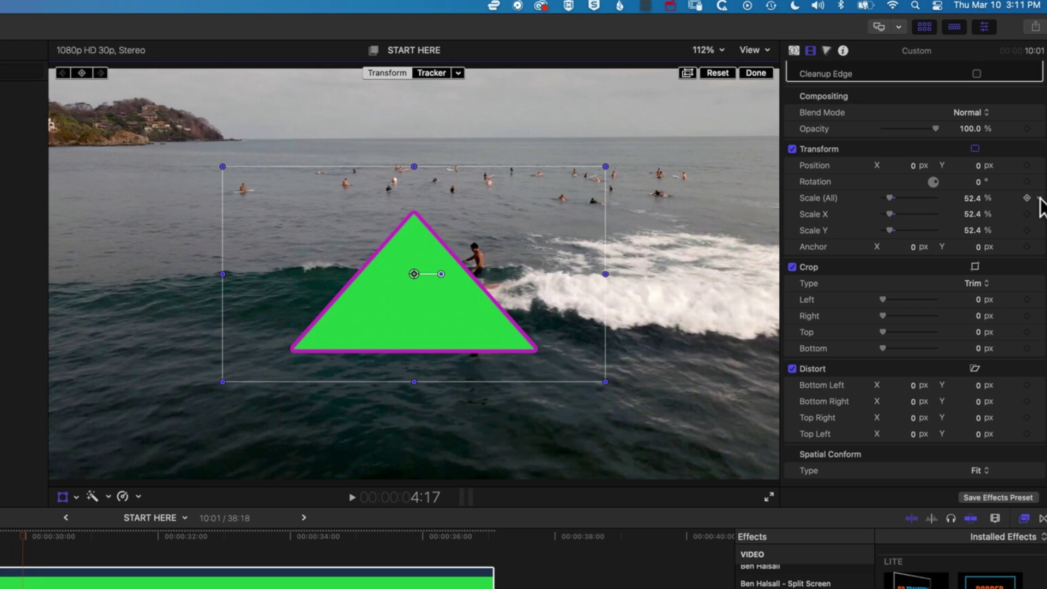
click(1038, 198)
click(1031, 207)
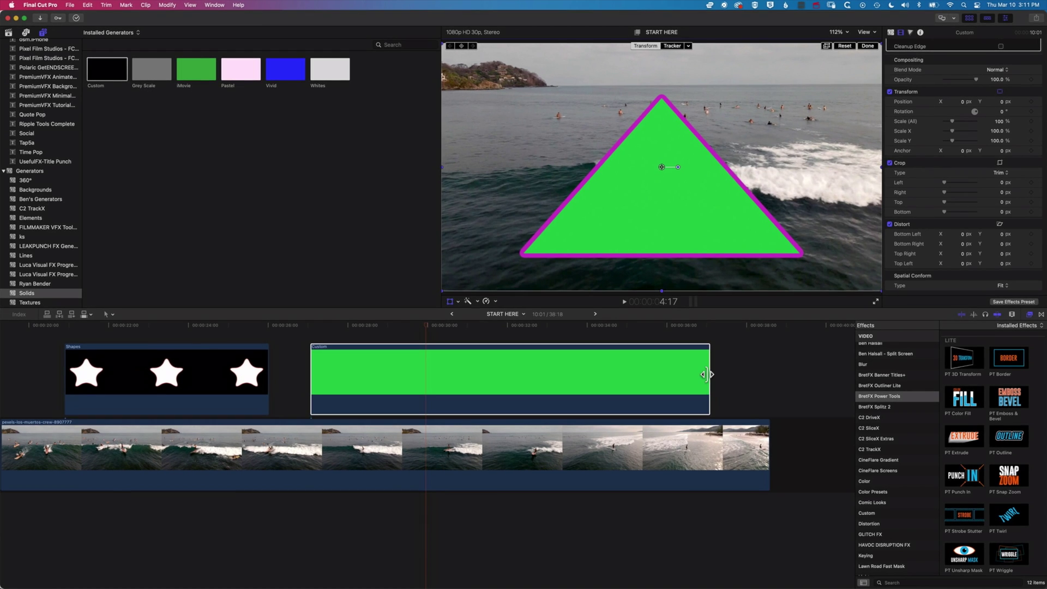
Shorten the green clip to about 3:04 and add another Custom solid after it above the surfing video
drag(706, 382, 434, 373)
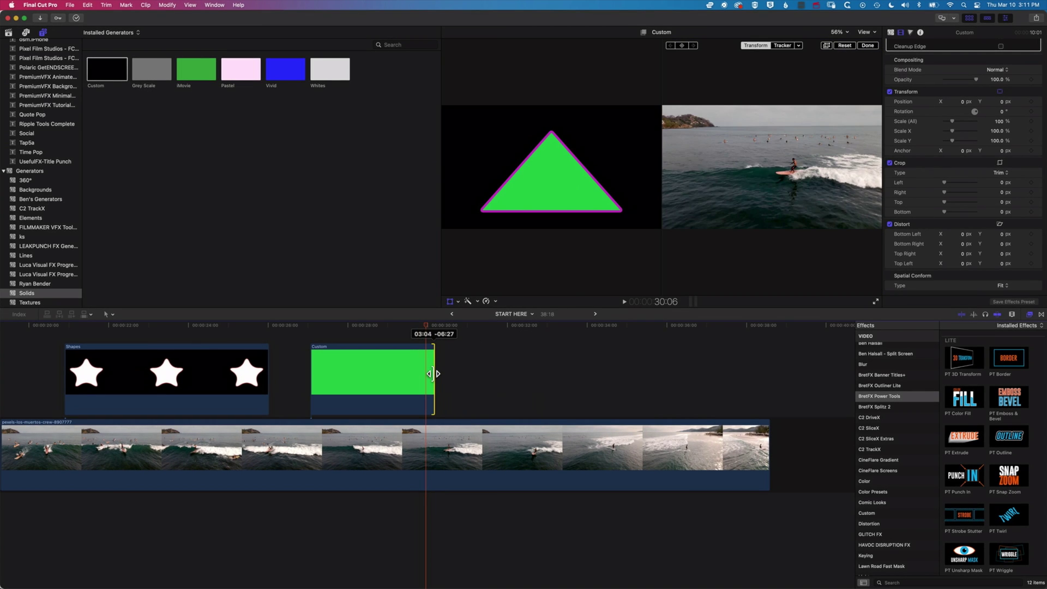
scroll(882, 540, down, 3)
click(879, 550)
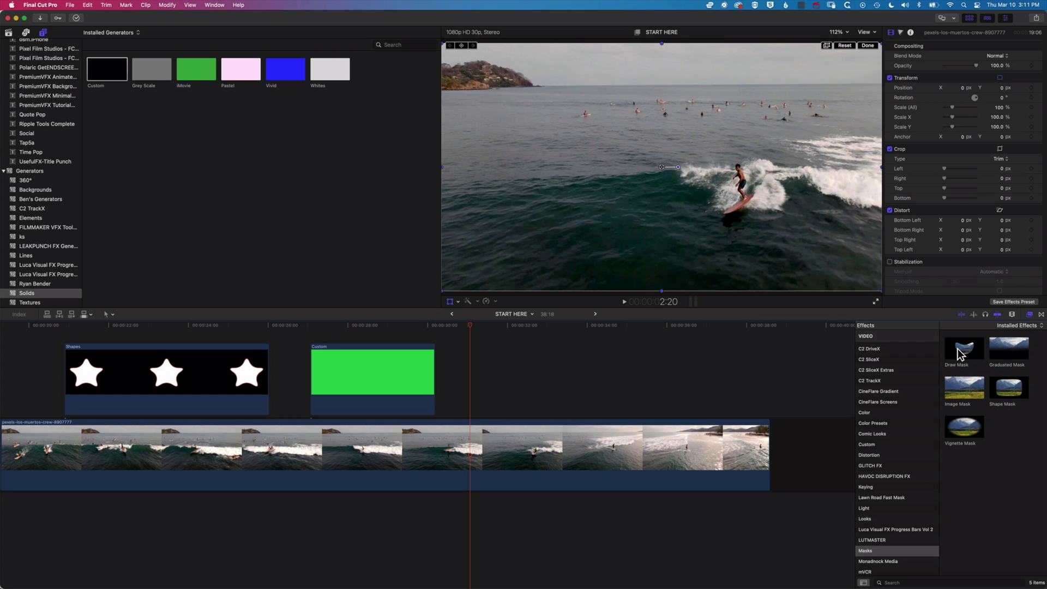
drag(107, 69, 482, 379)
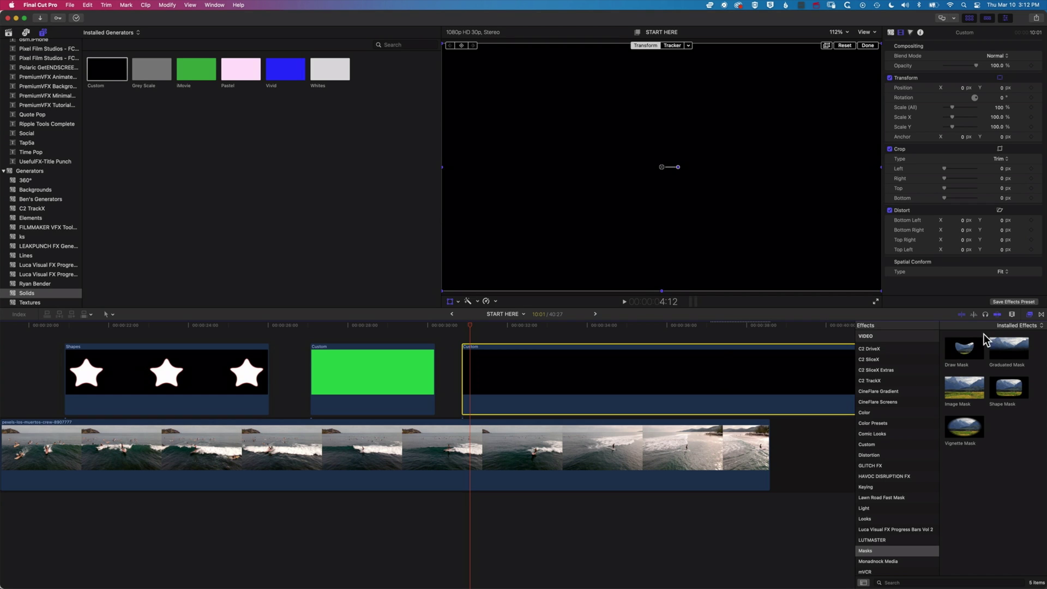
Set the new solid's Color to bright pink and apply the Draw Mask effect to it
click(892, 33)
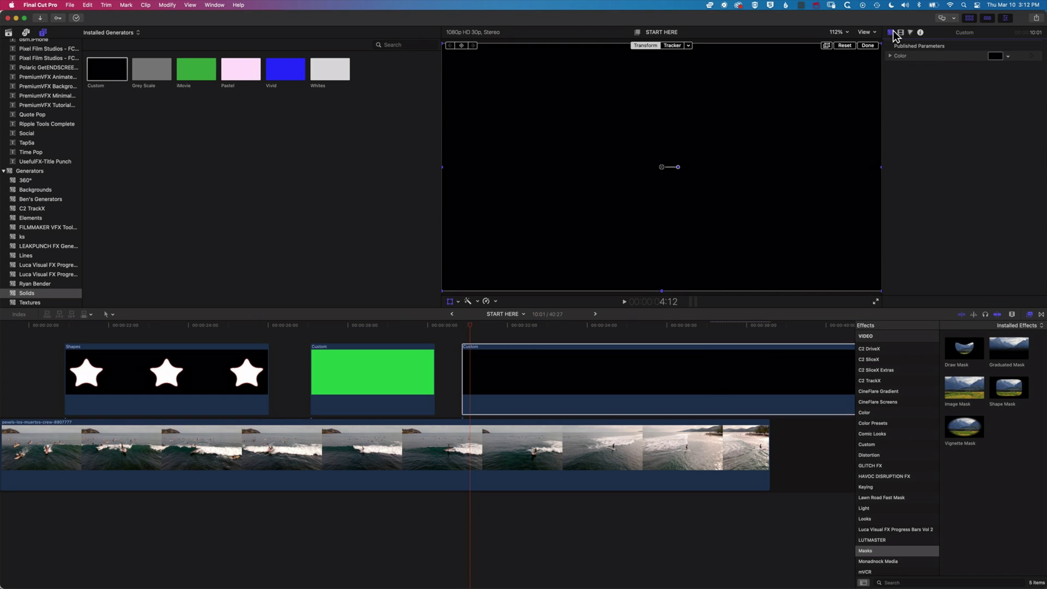
click(1008, 56)
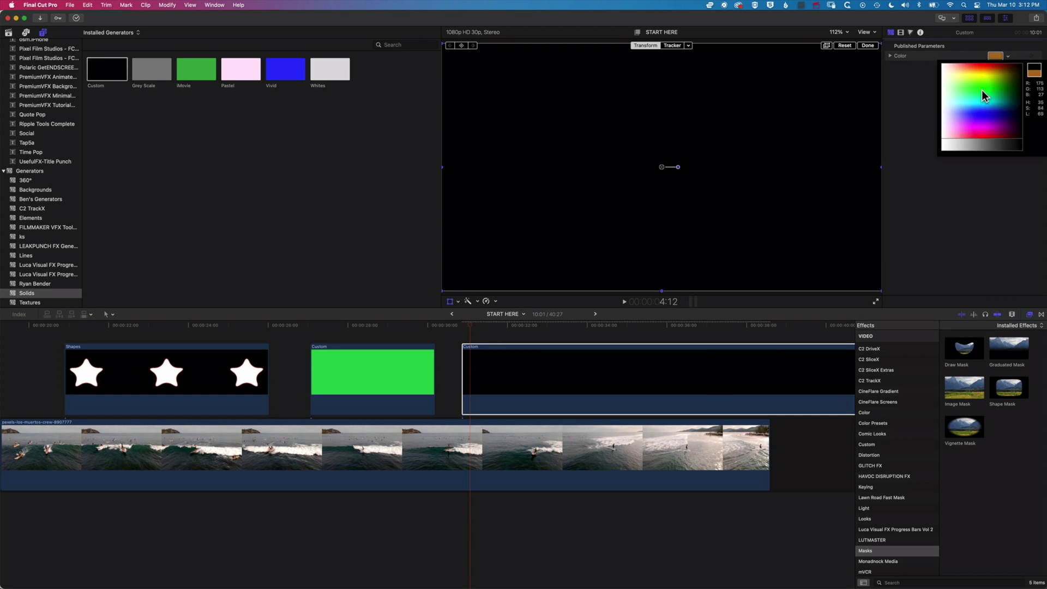
drag(982, 90, 970, 130)
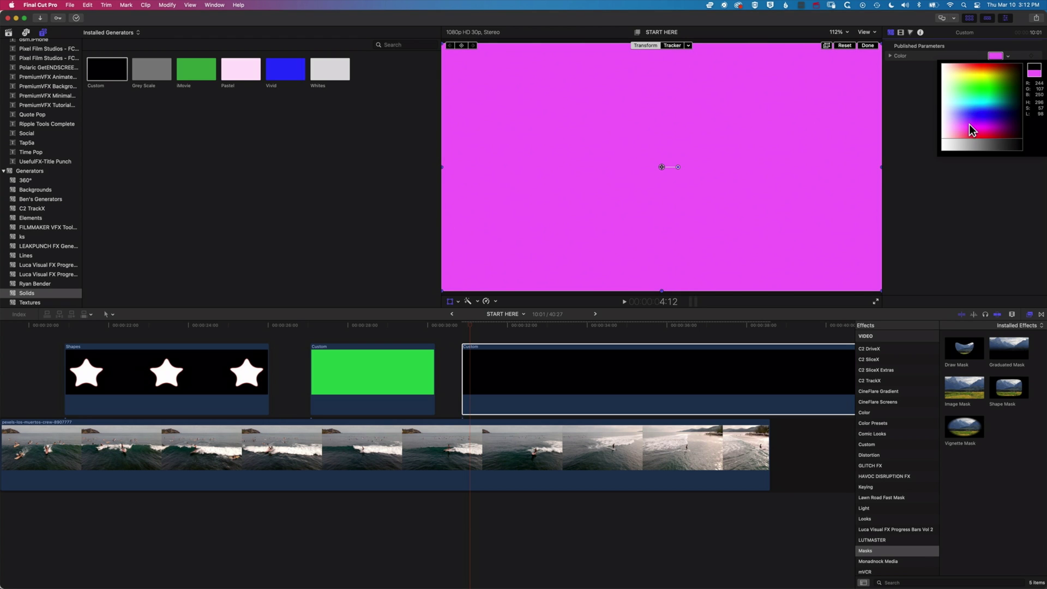
click(922, 249)
click(564, 325)
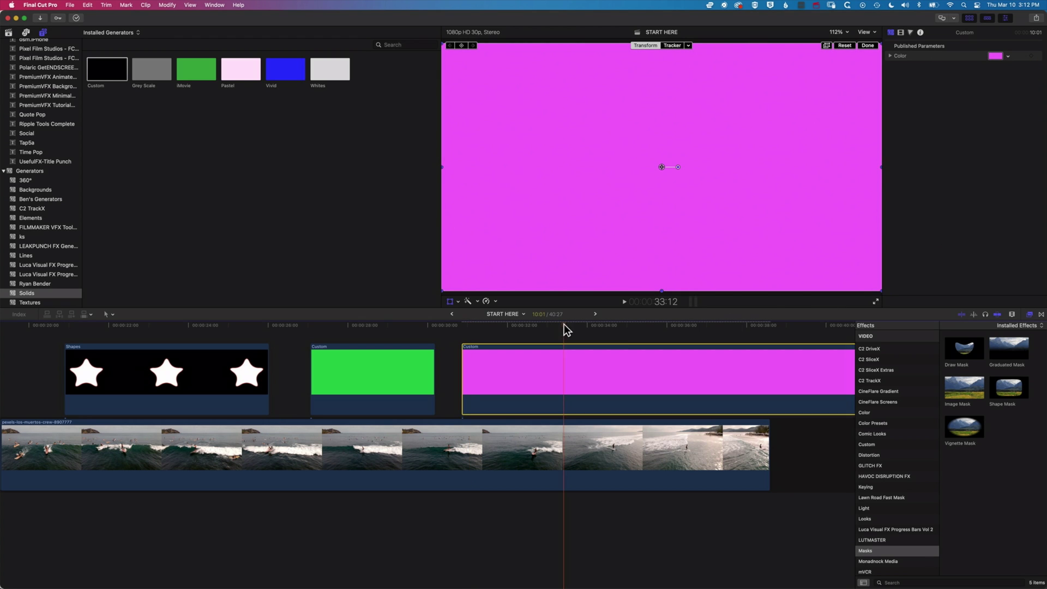
drag(965, 349, 587, 376)
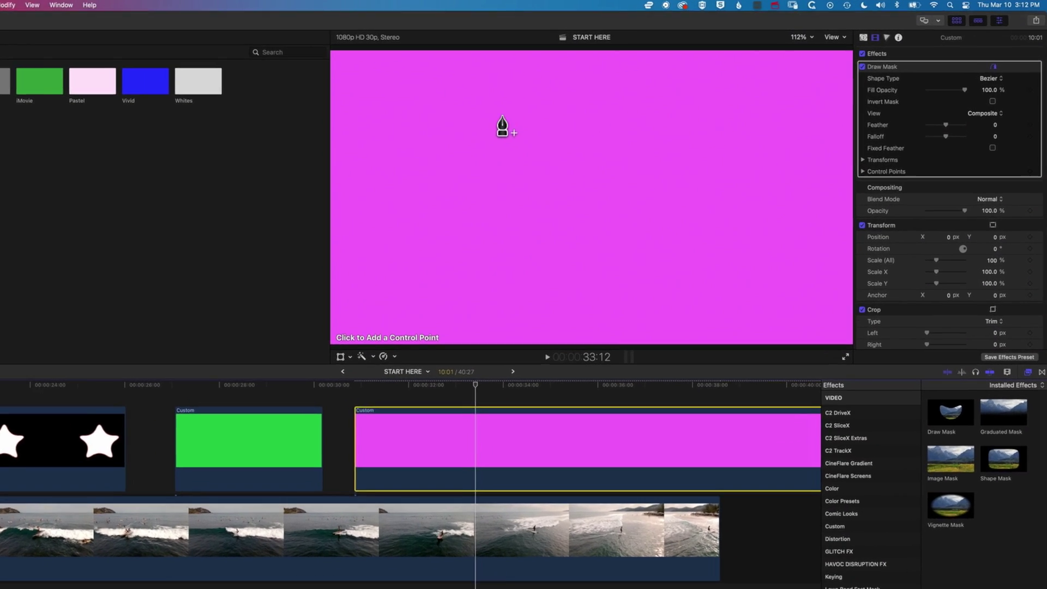
Draw a closed, curved freeform mask with five control points around the middle of the pink solid
click(501, 115)
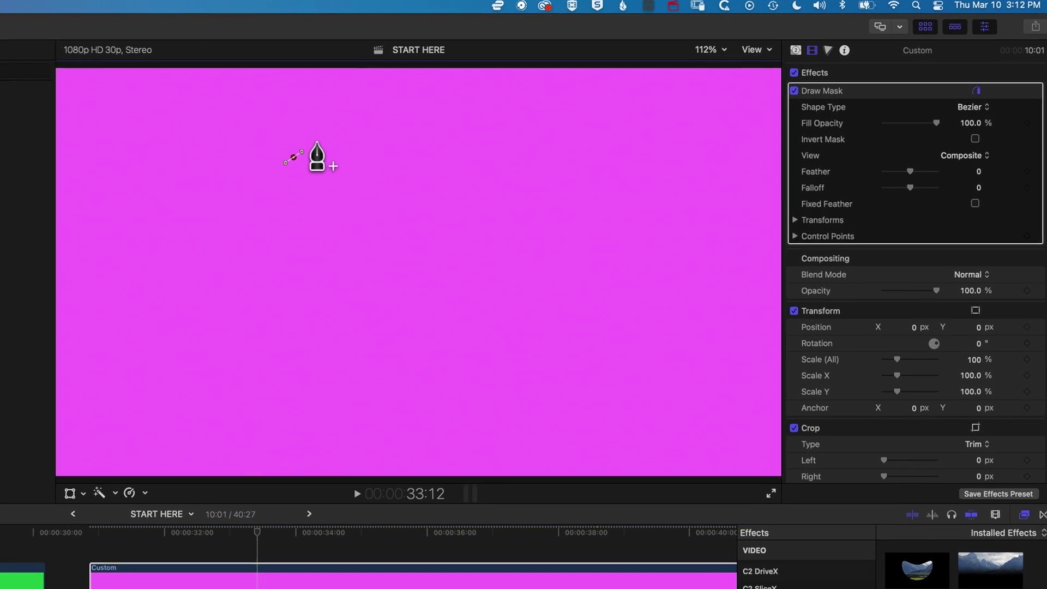
drag(671, 138, 676, 143)
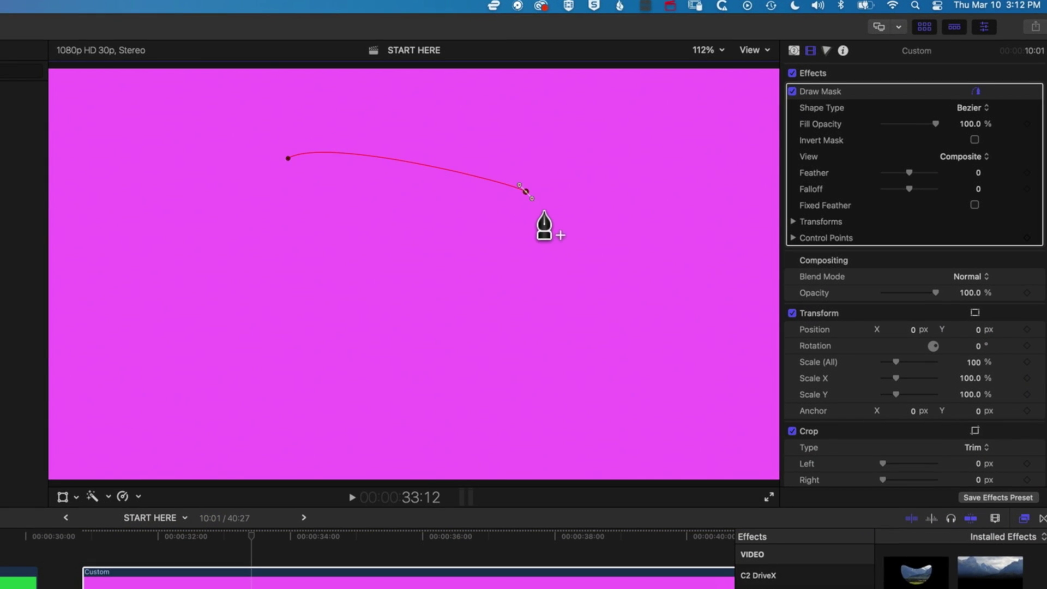
drag(544, 211, 544, 234)
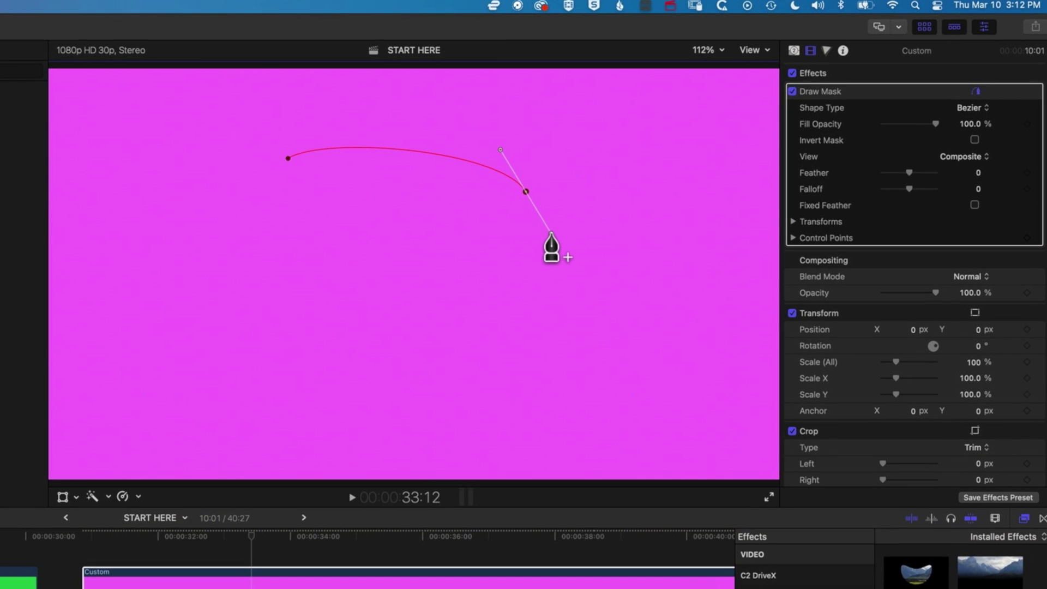
drag(448, 311, 420, 356)
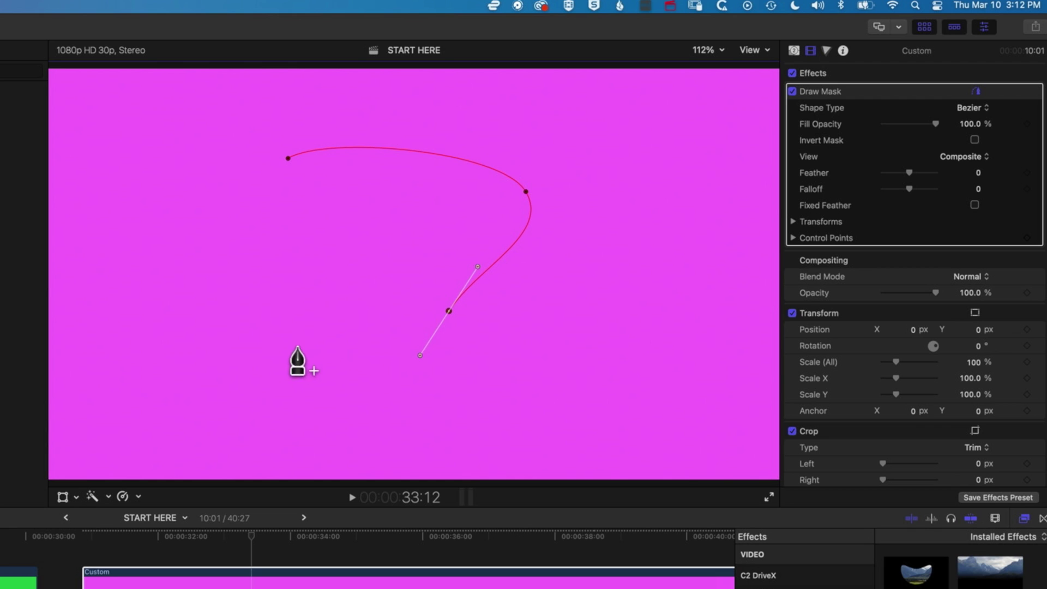
drag(314, 351, 231, 288)
drag(278, 241, 246, 210)
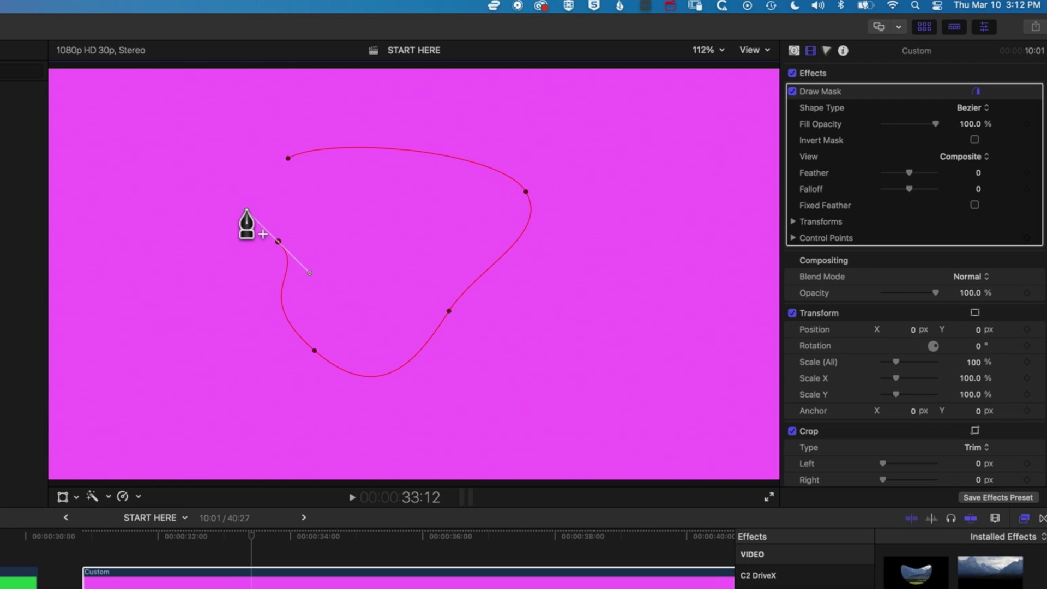
click(288, 159)
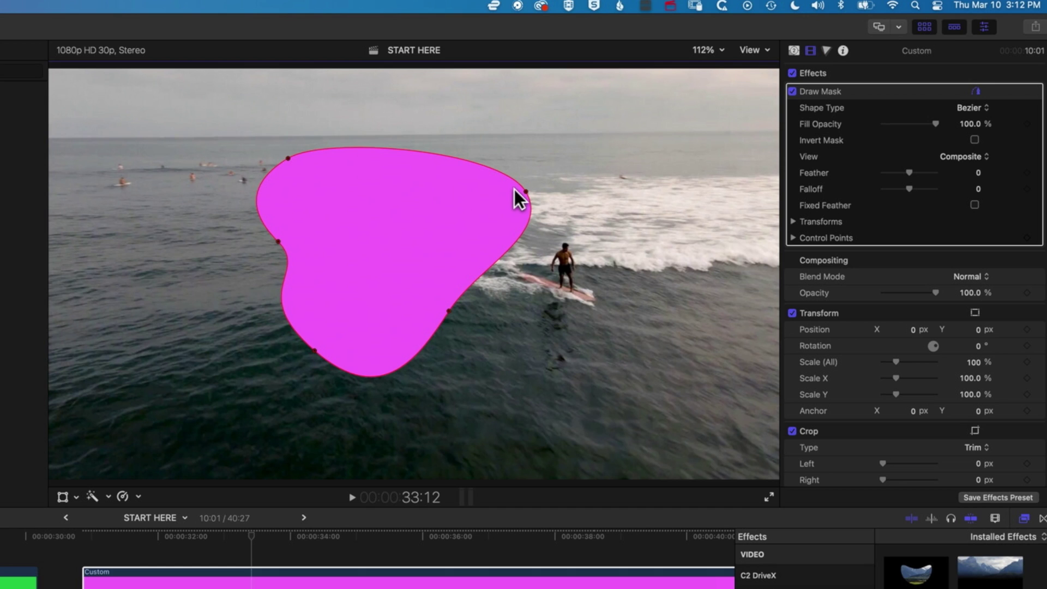
Raise the mask's upper-right control point slightly, pull the lower-right one outward, and adjust the lower-right point's curve handle
drag(526, 191, 532, 170)
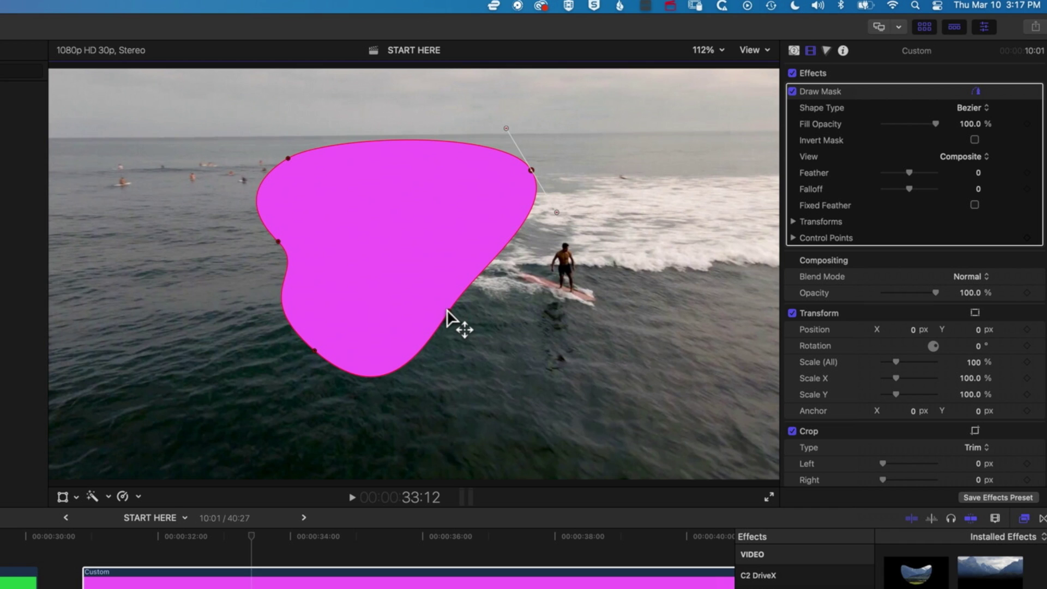
drag(448, 315, 504, 355)
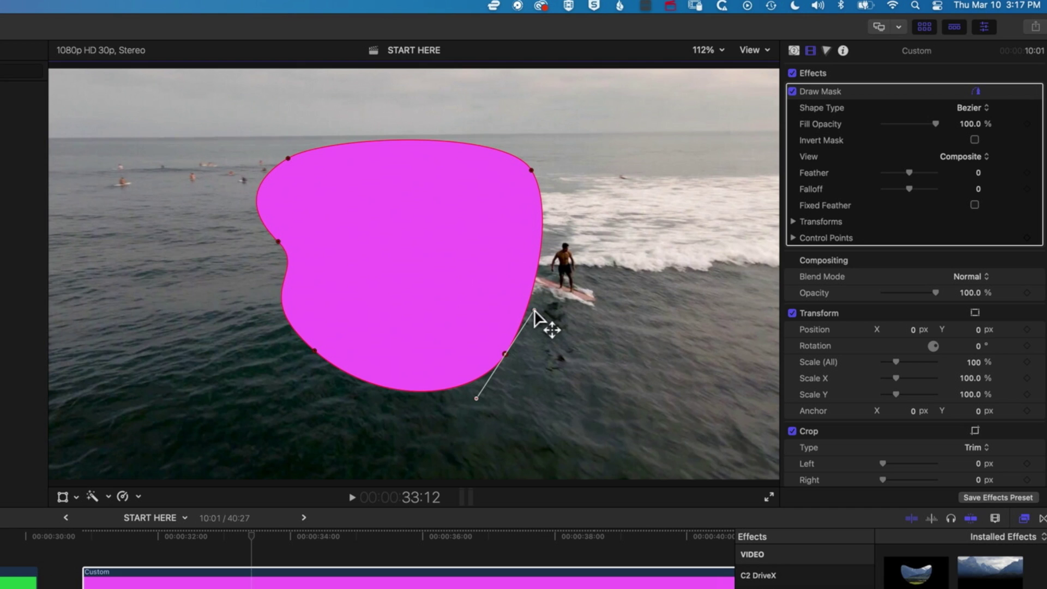
drag(534, 310, 532, 314)
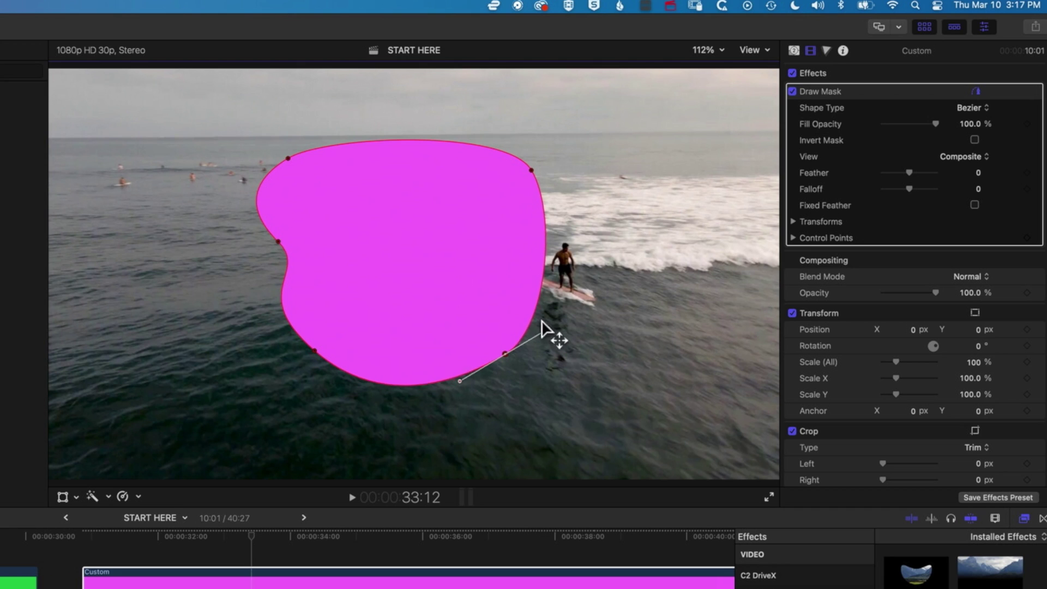
Set the mask's lower-right control point to Linear, and switch the upper-right point to Linear and back to Smooth
right_click(507, 356)
click(522, 362)
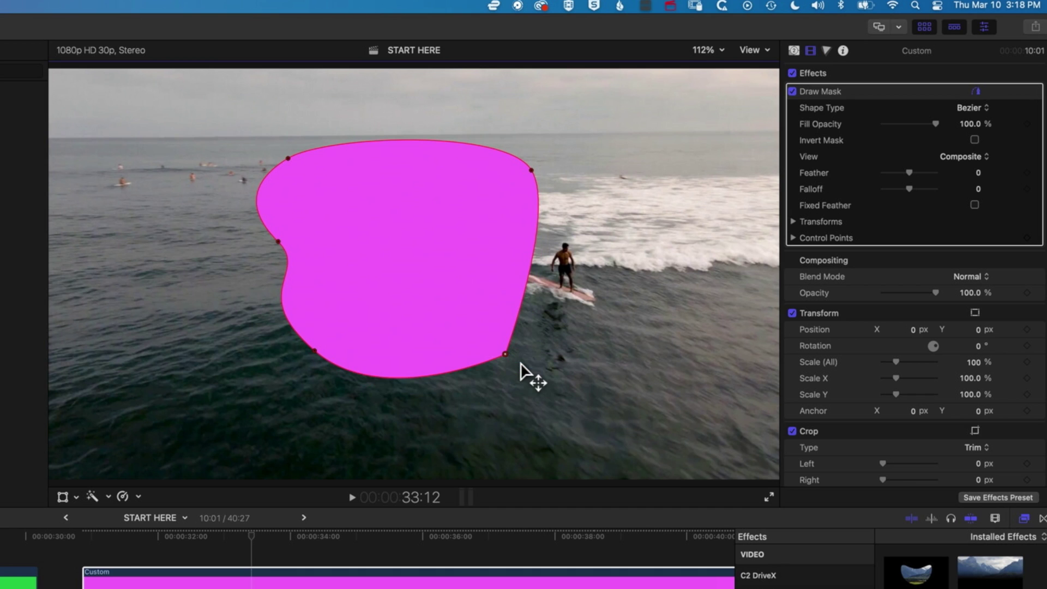
click(532, 170)
right_click(531, 170)
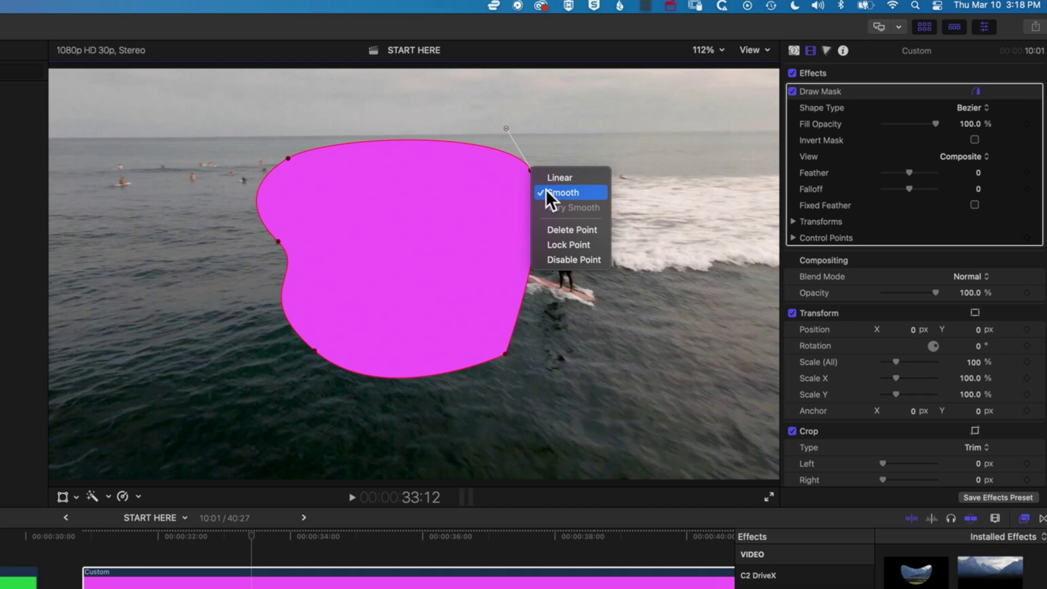
click(548, 184)
right_click(531, 171)
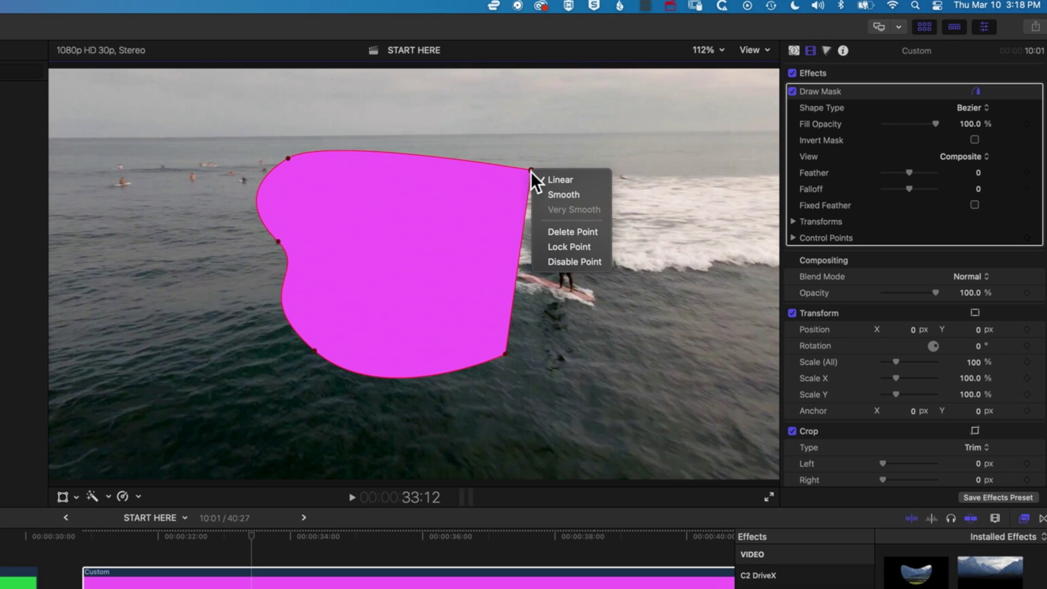
click(562, 195)
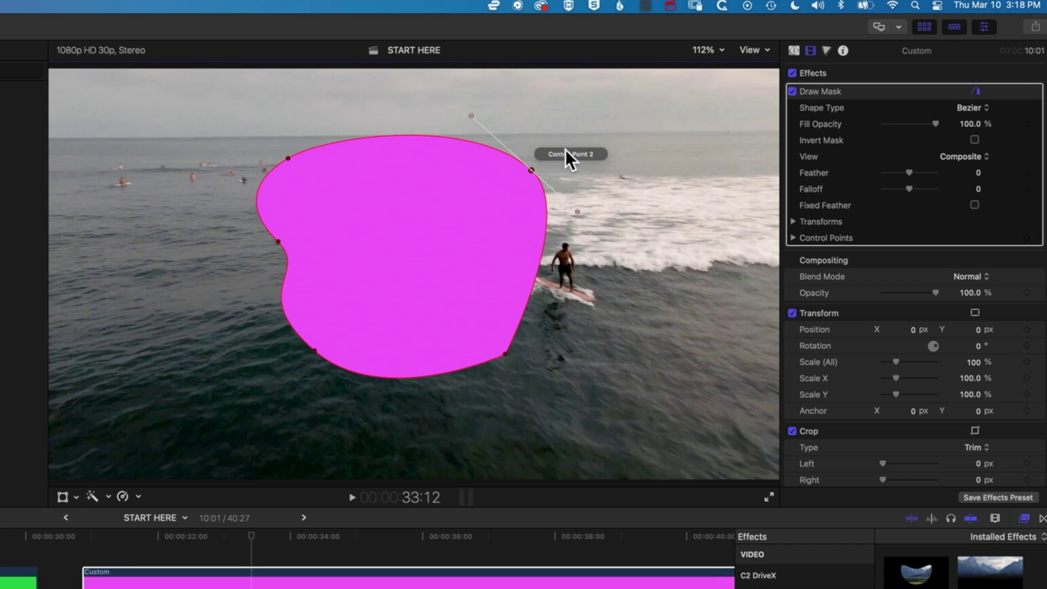
Delete the Draw Mask effect from the pink solid and apply a fresh Draw Mask to it
click(878, 90)
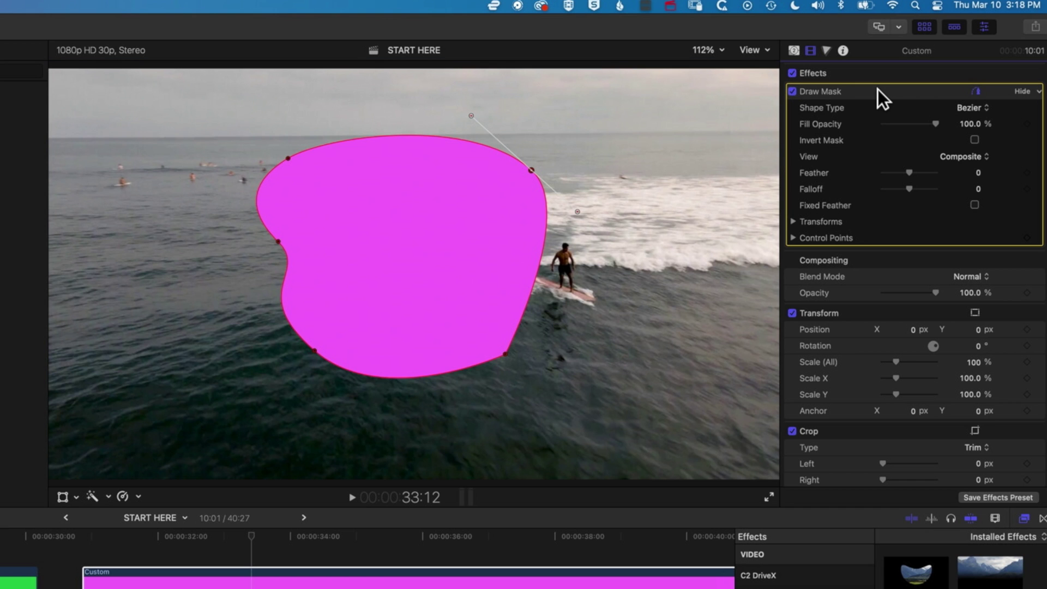
key(Delete)
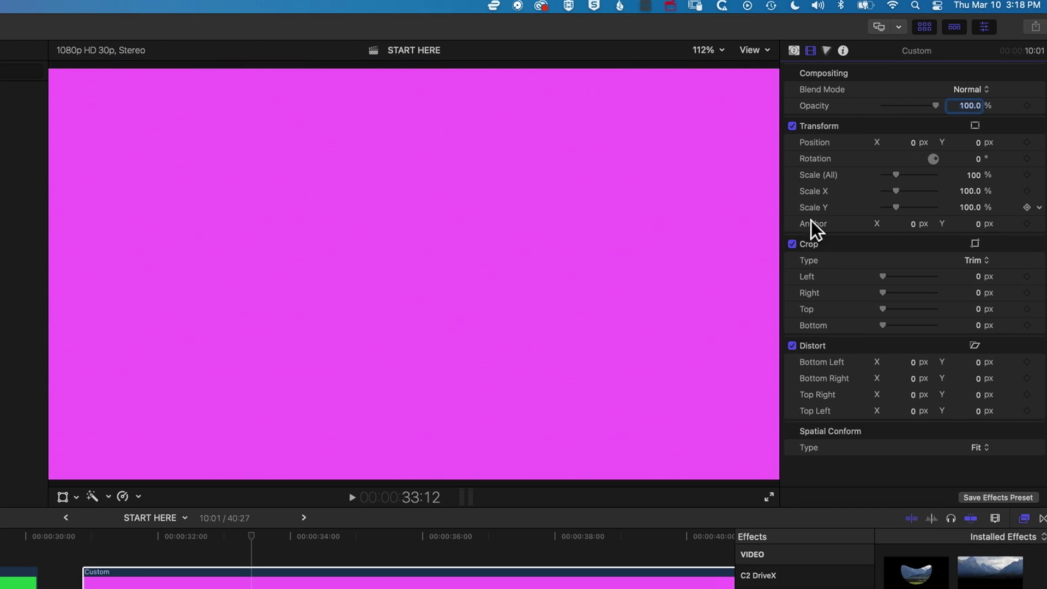
drag(918, 573, 478, 588)
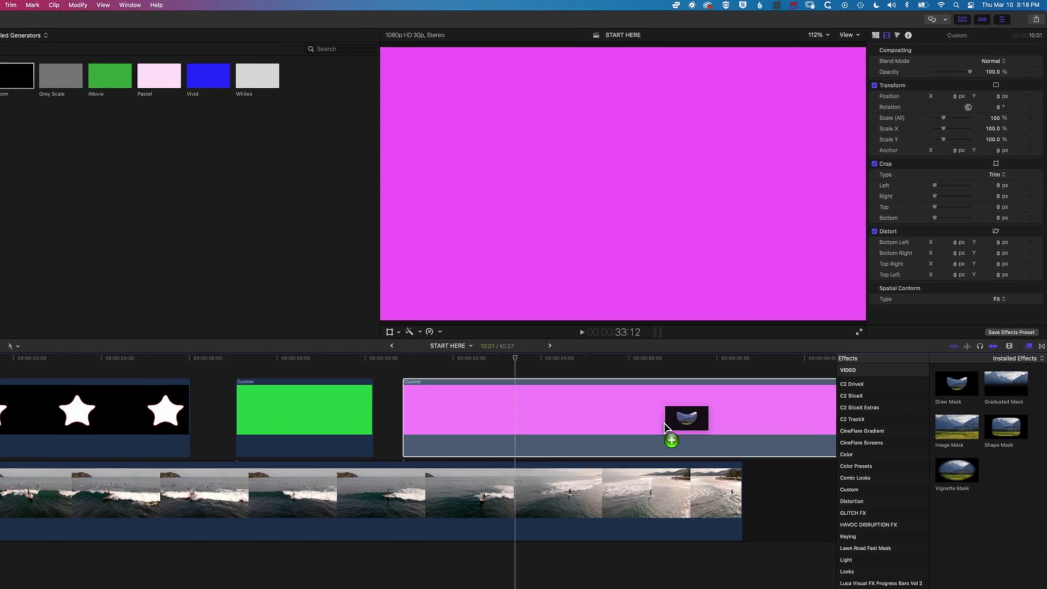
drag(665, 426, 624, 431)
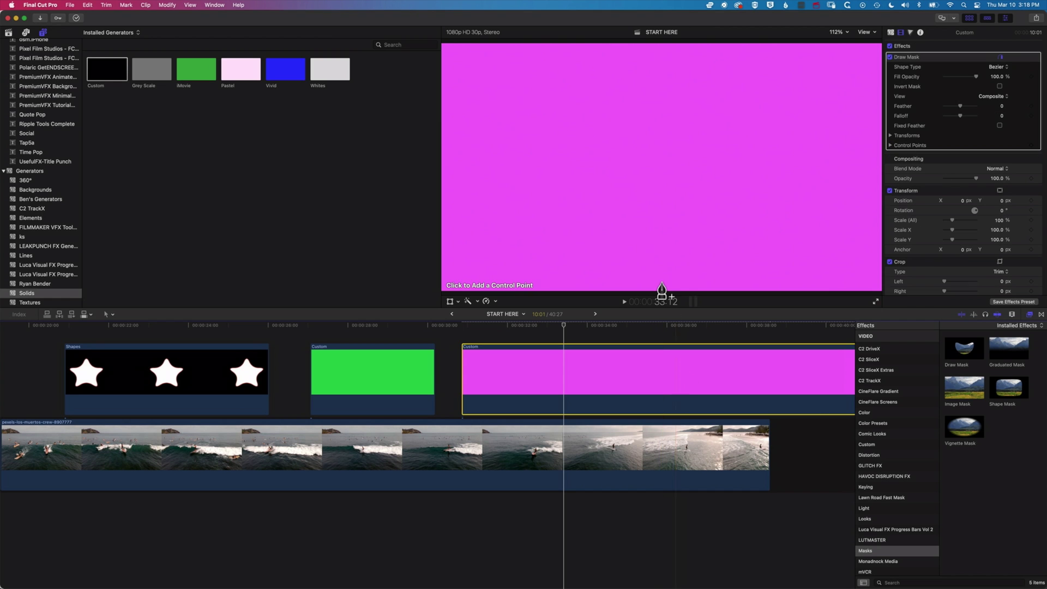
Draw a closed four-point mask with straight edges across most of the pink solid's frame
click(562, 117)
click(741, 82)
click(810, 222)
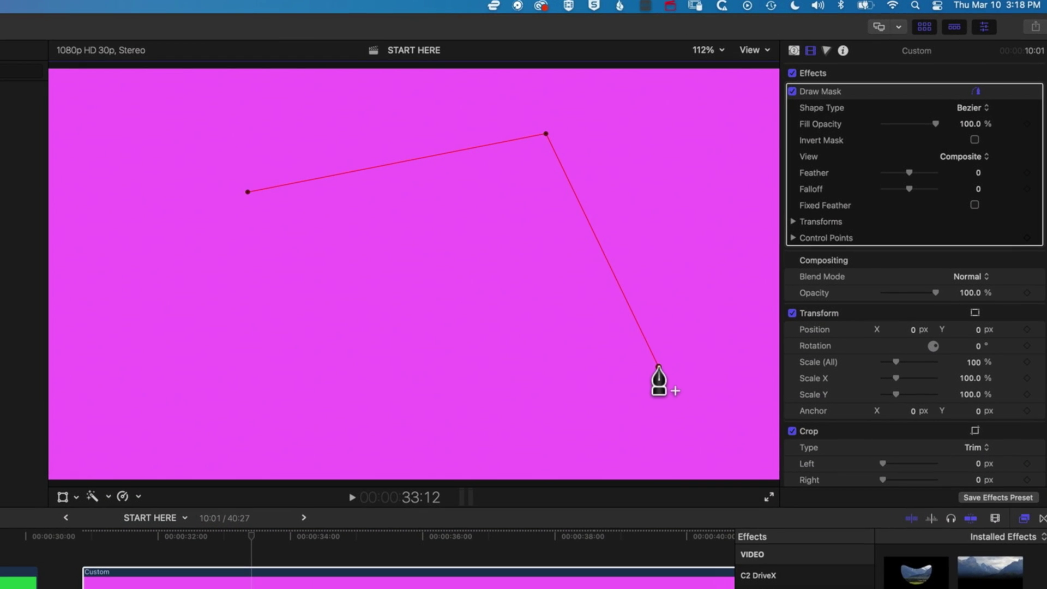
click(233, 437)
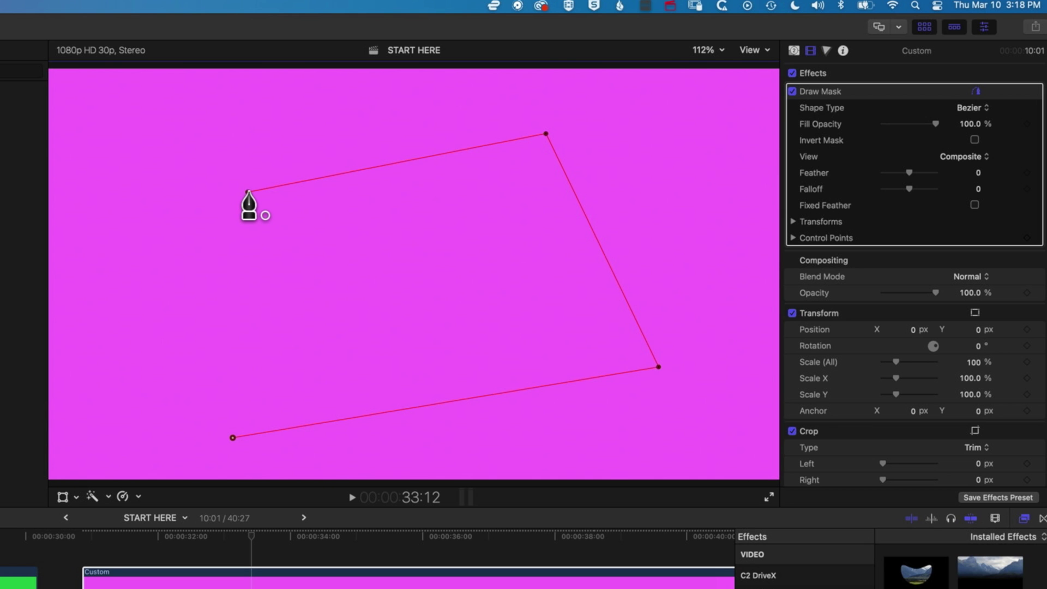
click(249, 192)
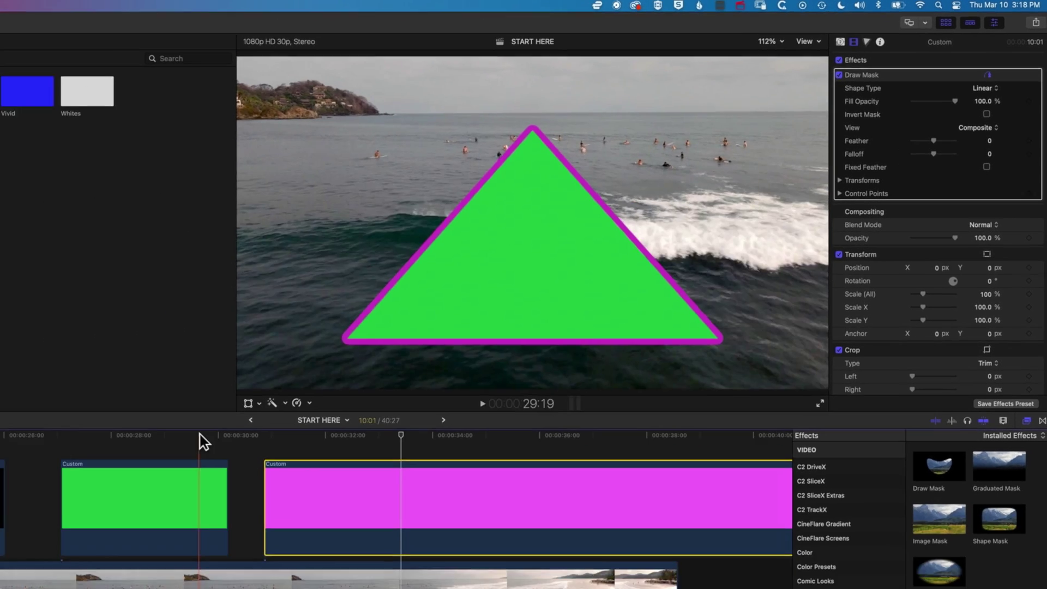
Remove the PT Outline effect from the green triangle clip
click(132, 435)
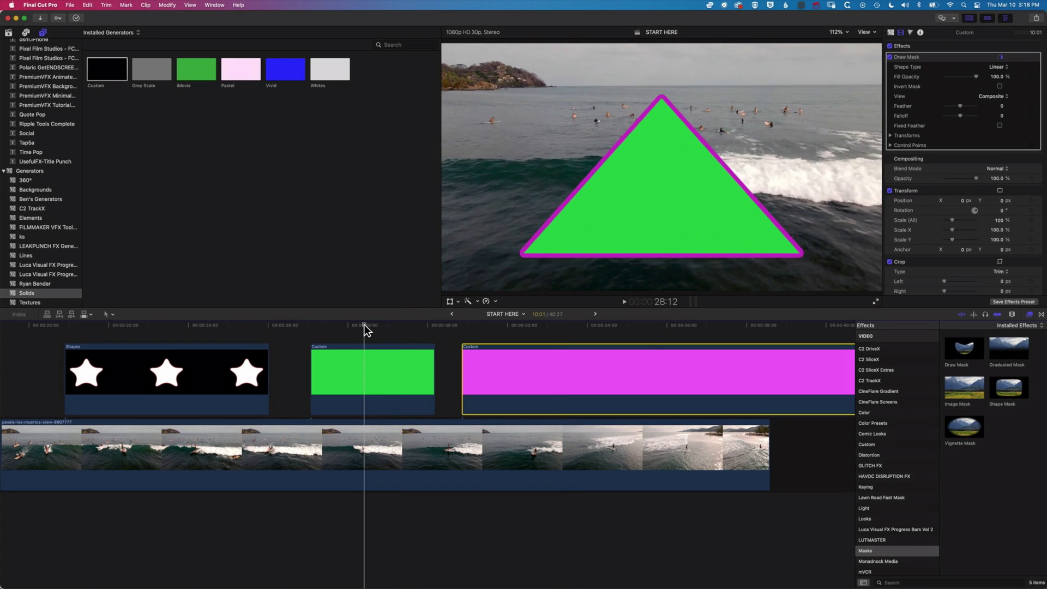
click(361, 365)
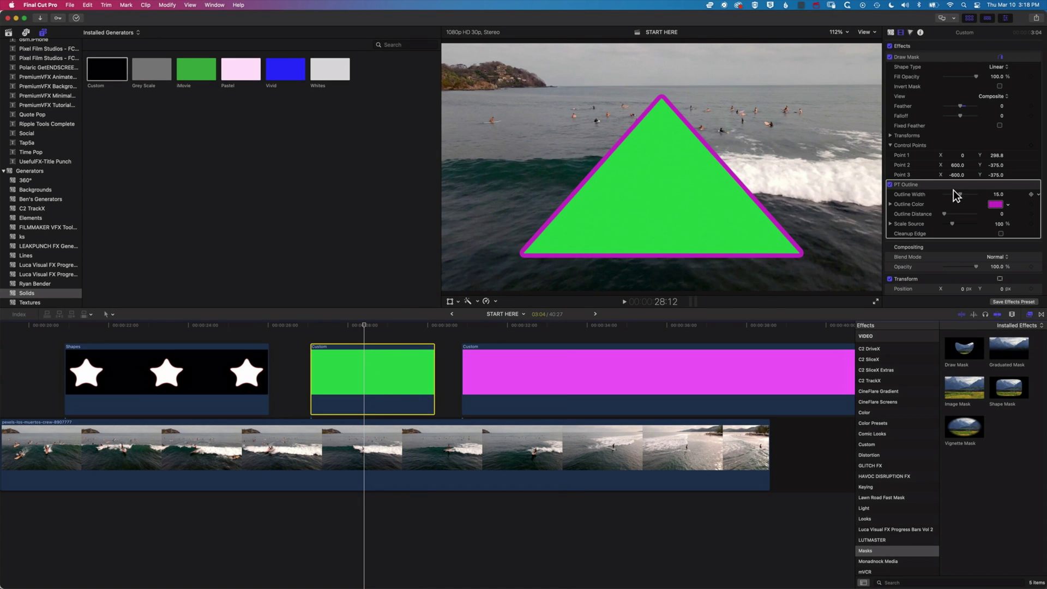
click(925, 183)
key(Delete)
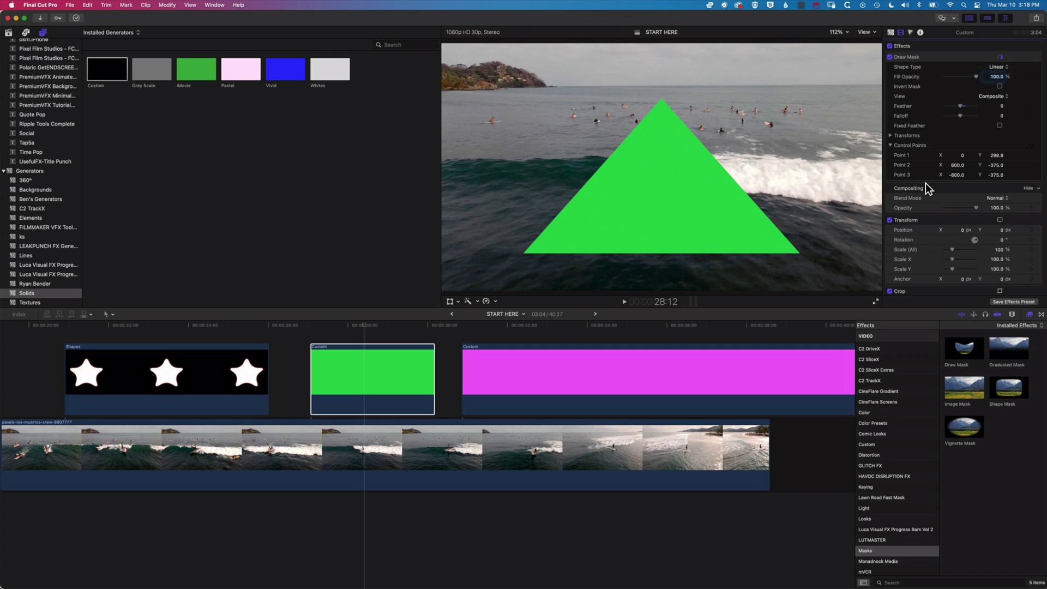
Apply PT Extrude from BretFX Power Tools to the green triangle and extrude it about 219.7 at an angle of about 341.8°
scroll(884, 392, up, 3)
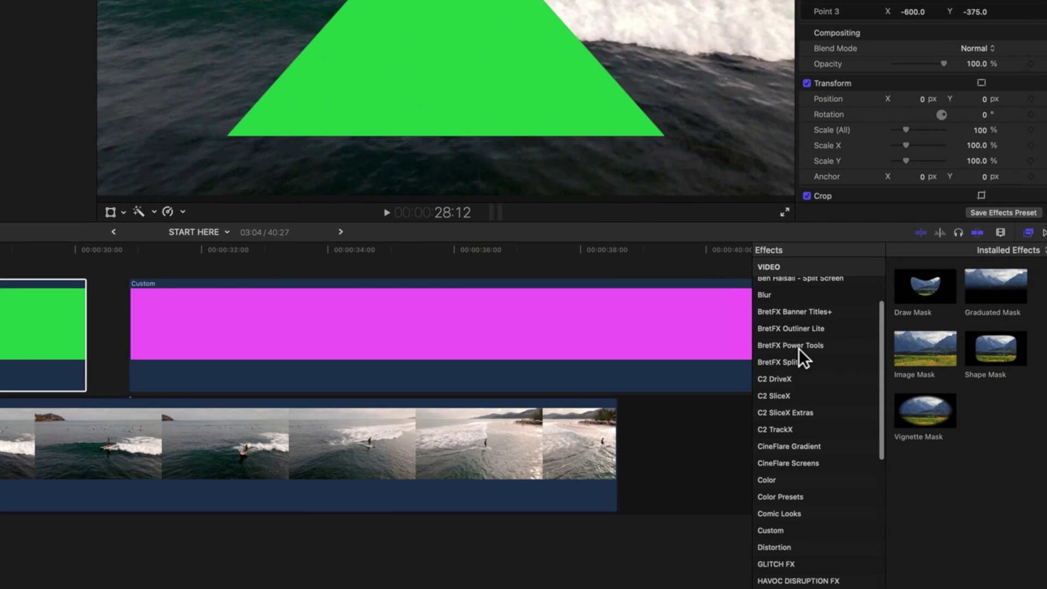
click(799, 348)
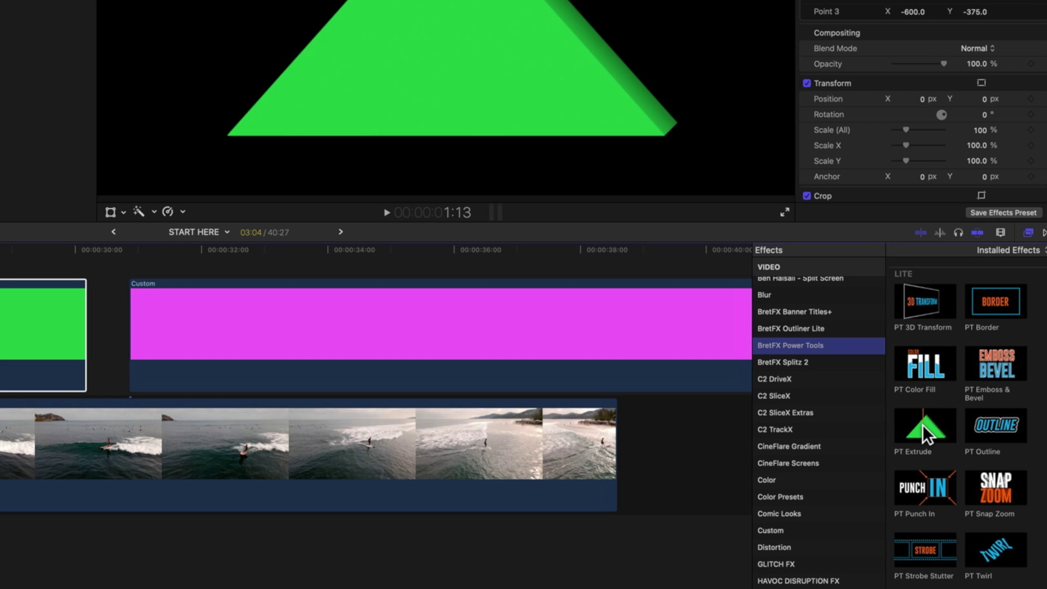
drag(925, 423, 15, 344)
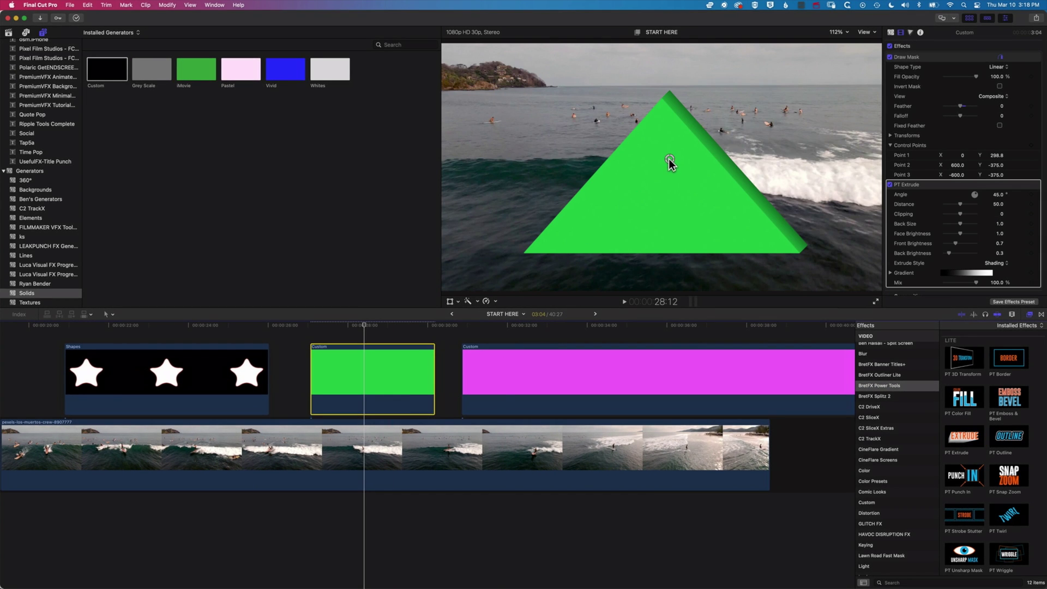
drag(670, 160, 710, 182)
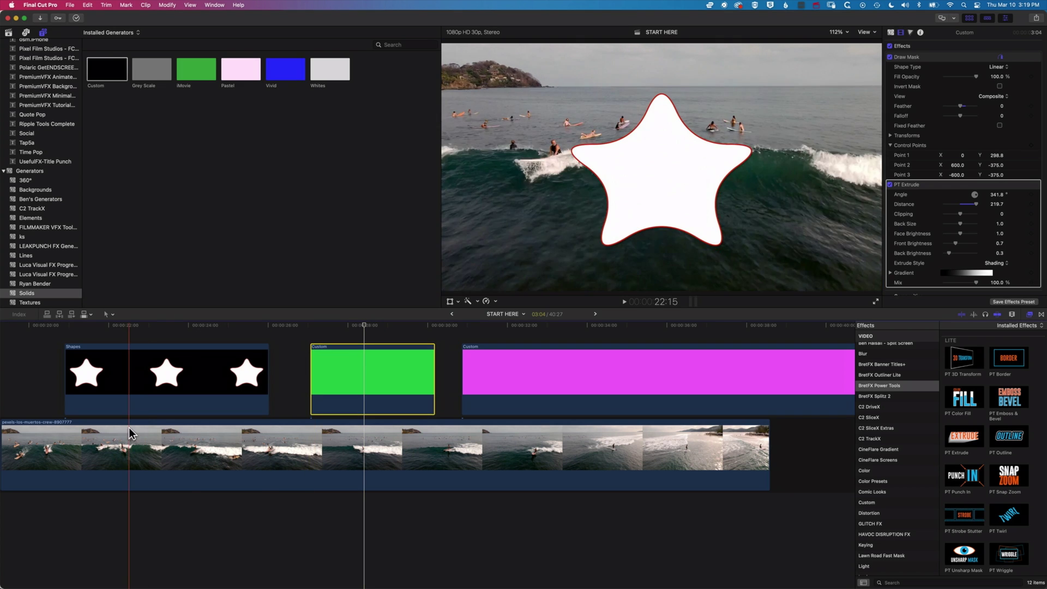
Turn off the white star's Outline, apply PT Extrude to it, and extend the extrusion deeply toward the lower right
click(335, 342)
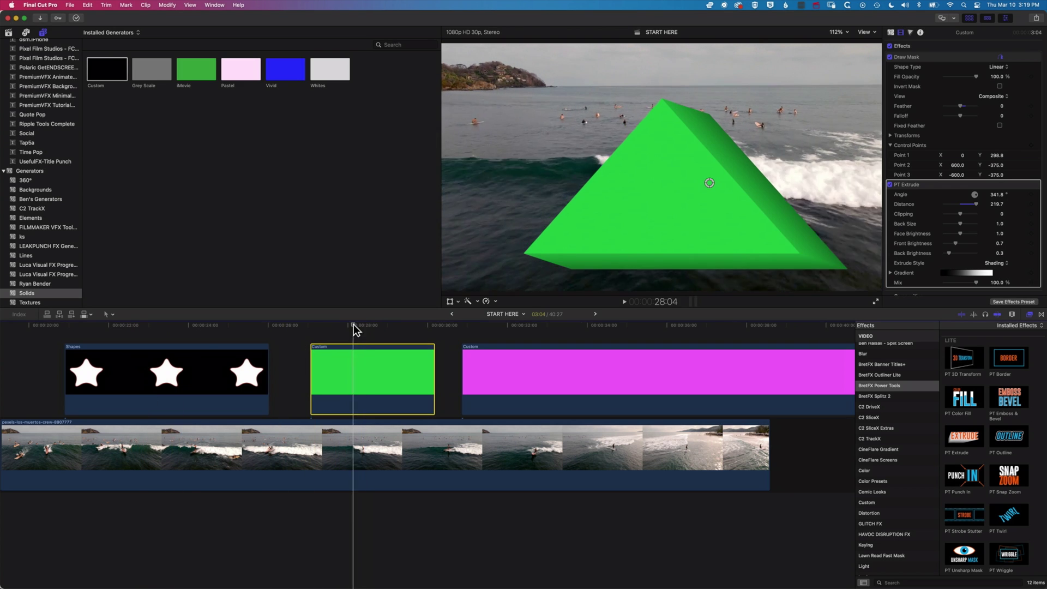
key(shift+z)
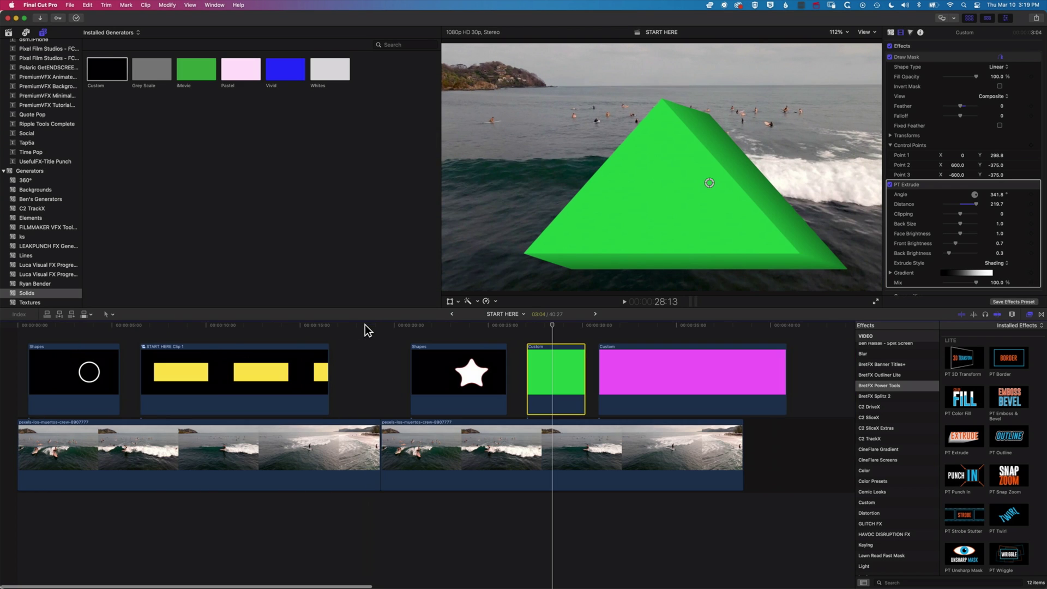
click(468, 325)
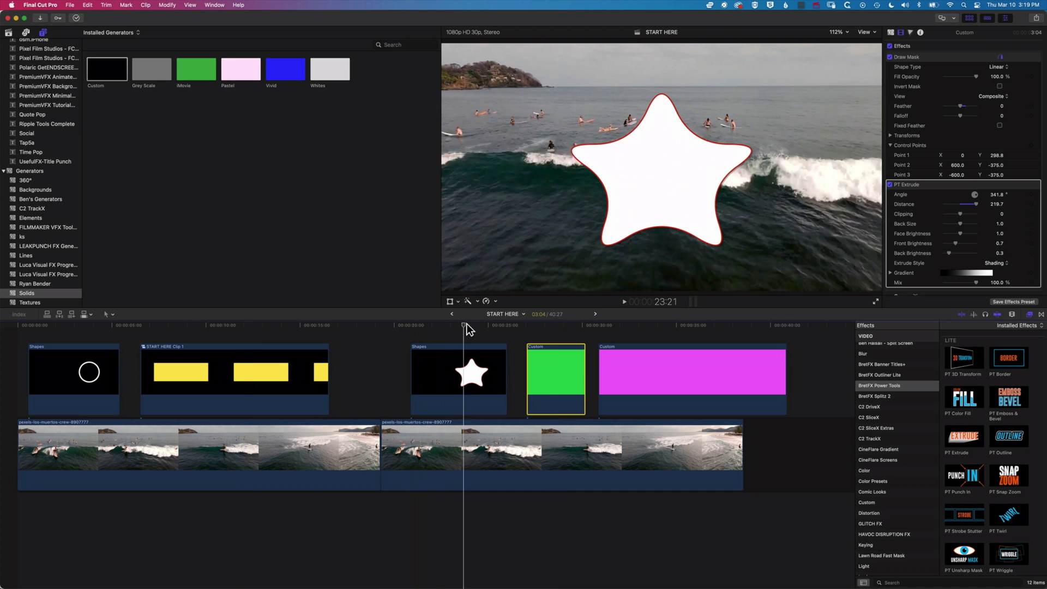
click(463, 358)
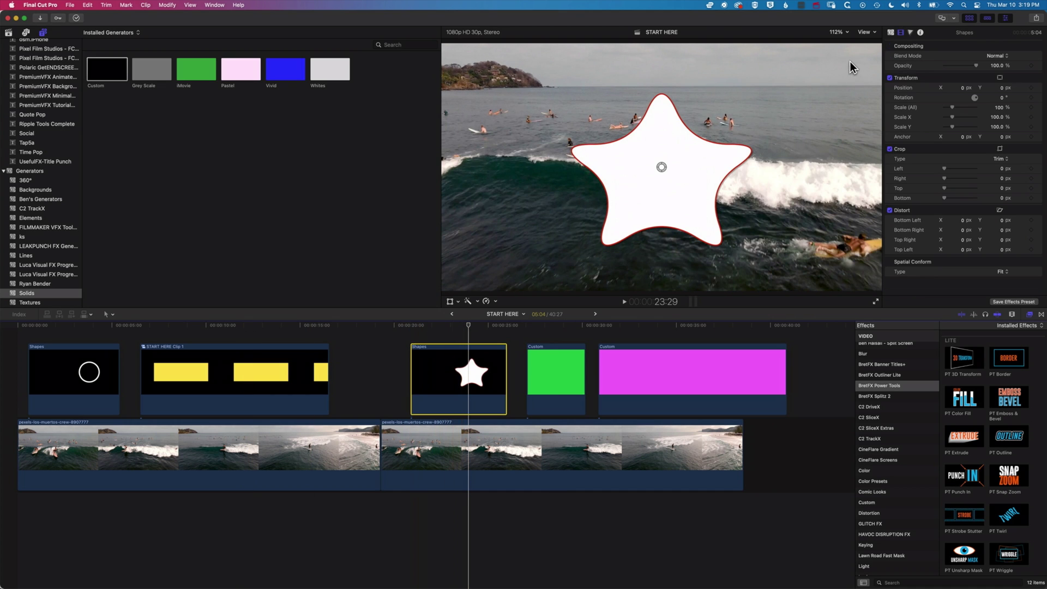
click(891, 32)
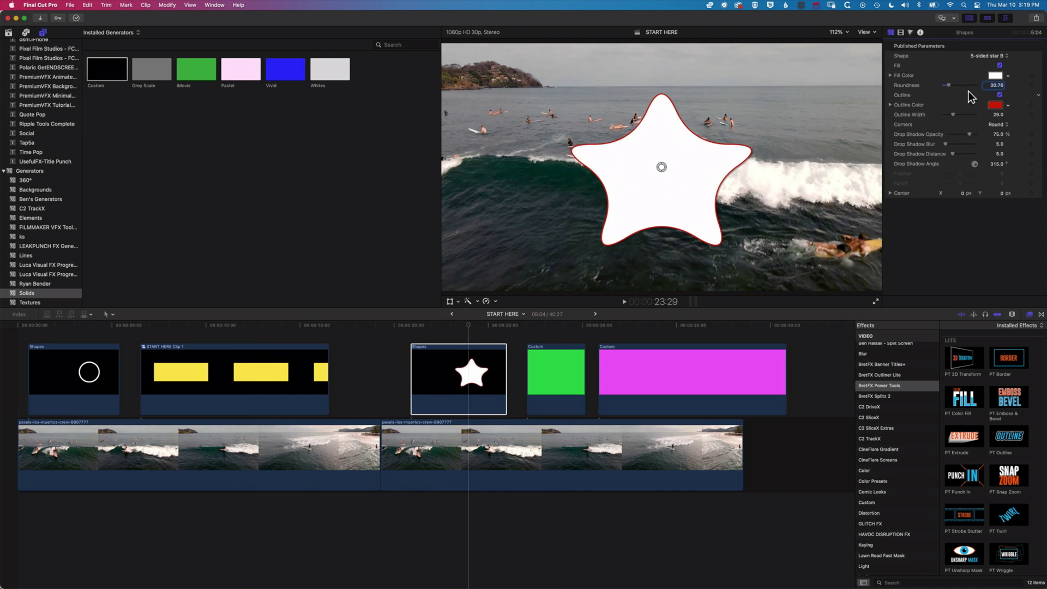
click(952, 93)
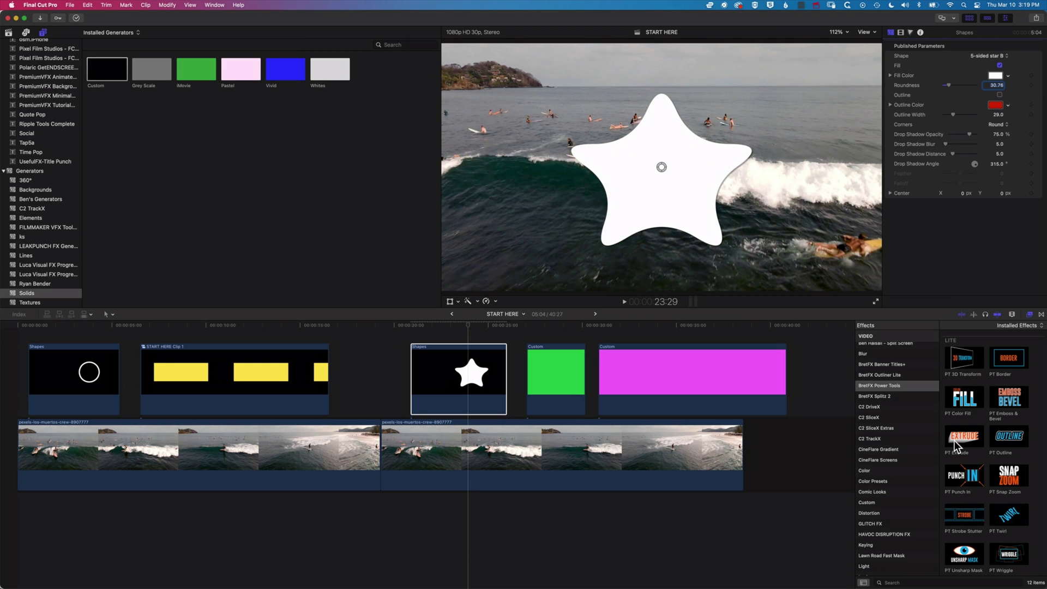
drag(960, 443, 460, 382)
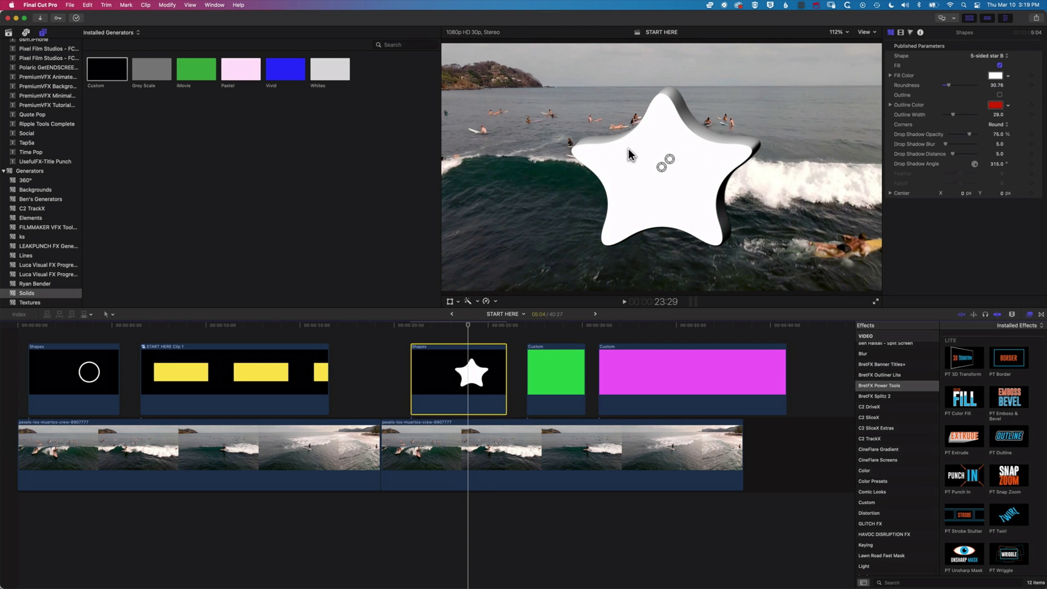
mouse_move(676, 169)
mouse_down()
mouse_move(672, 179)
mouse_move(689, 180)
mouse_up()
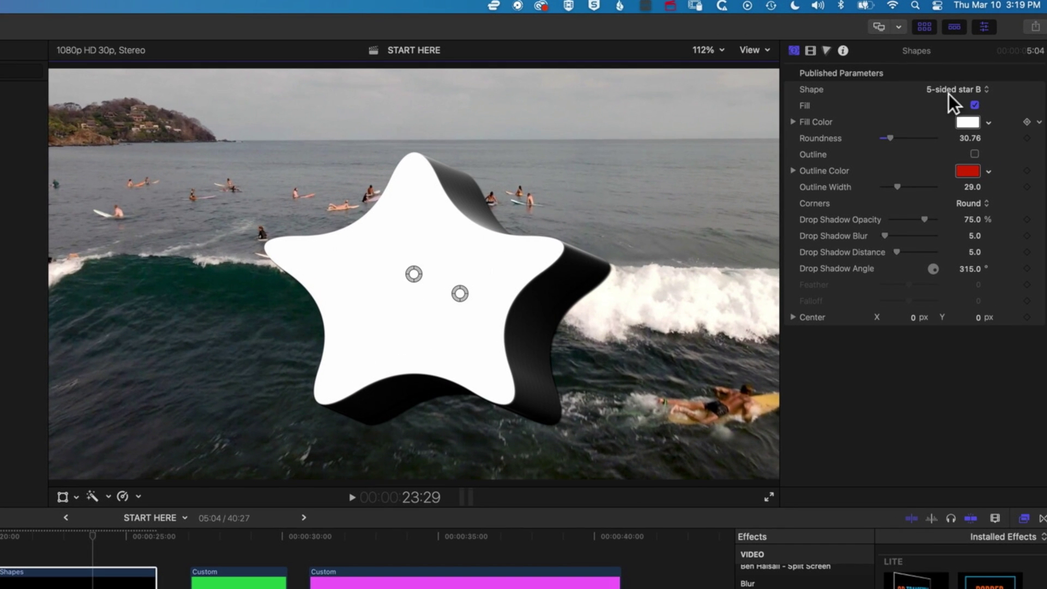
Change the white star's fill colour to bright green
click(988, 122)
drag(959, 146, 961, 168)
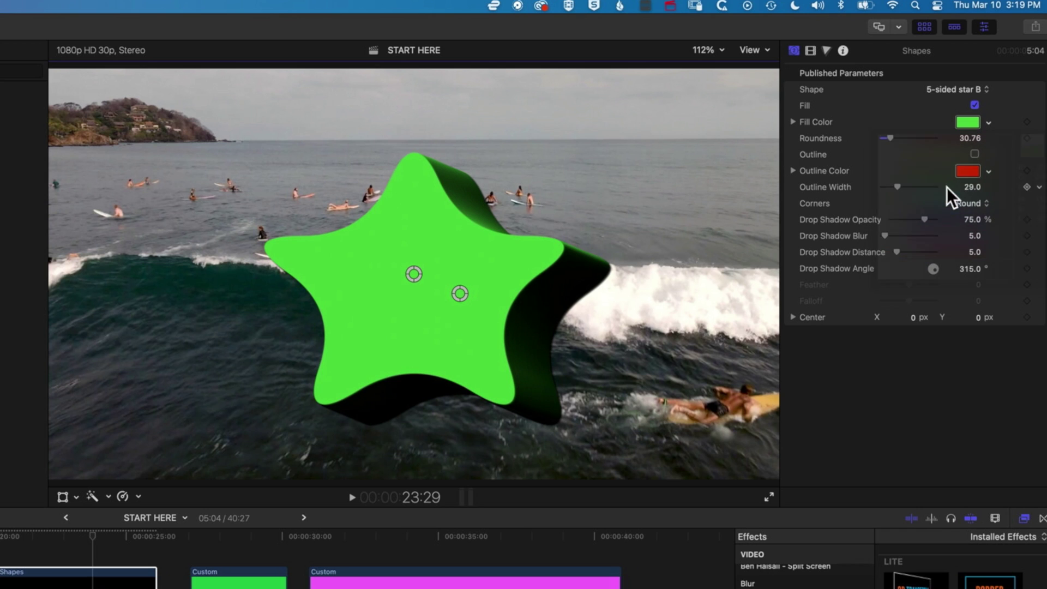
Adjust the star's PT Extrude to Face Brightness 0.67, Front Brightness 1.85, Back Brightness 0.73 and Back Size 1.24, with the angle at about 205.1°
click(812, 50)
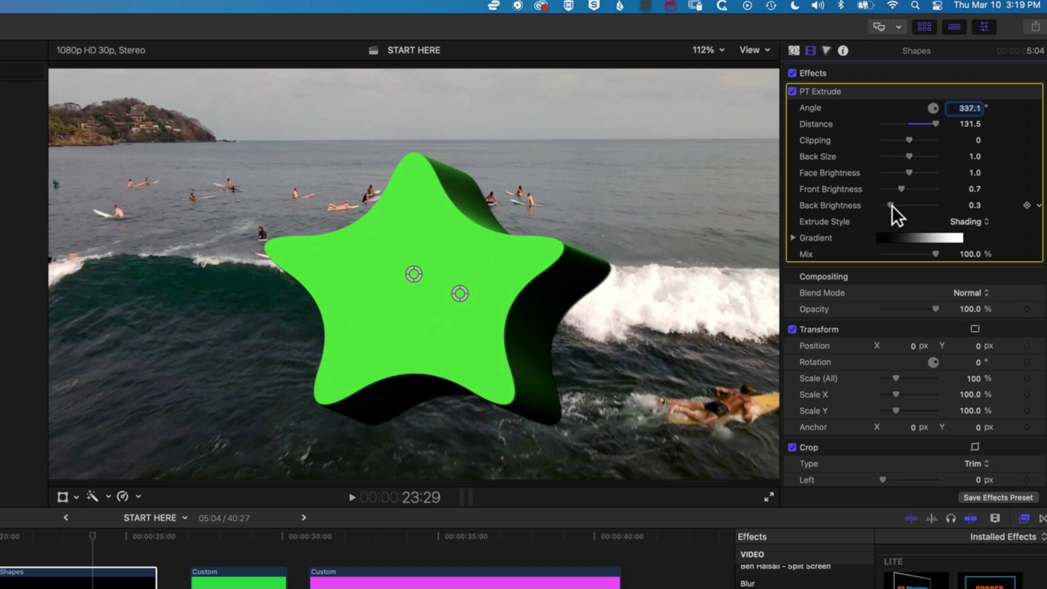
mouse_move(892, 206)
mouse_down()
mouse_move(908, 205)
mouse_move(897, 189)
mouse_move(945, 191)
mouse_move(921, 171)
mouse_move(900, 172)
mouse_move(915, 156)
mouse_up()
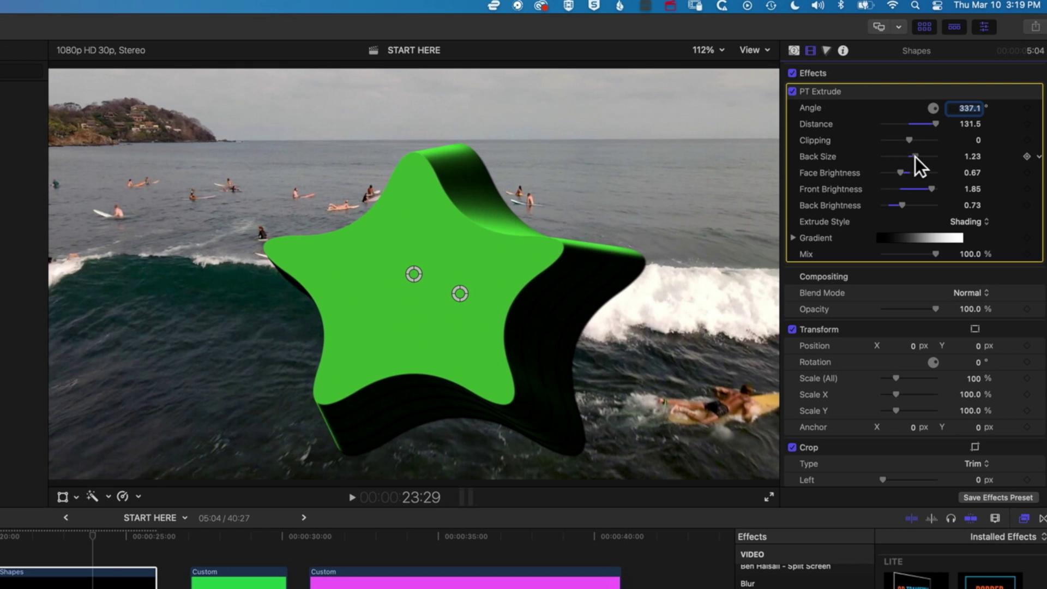
drag(462, 292, 402, 274)
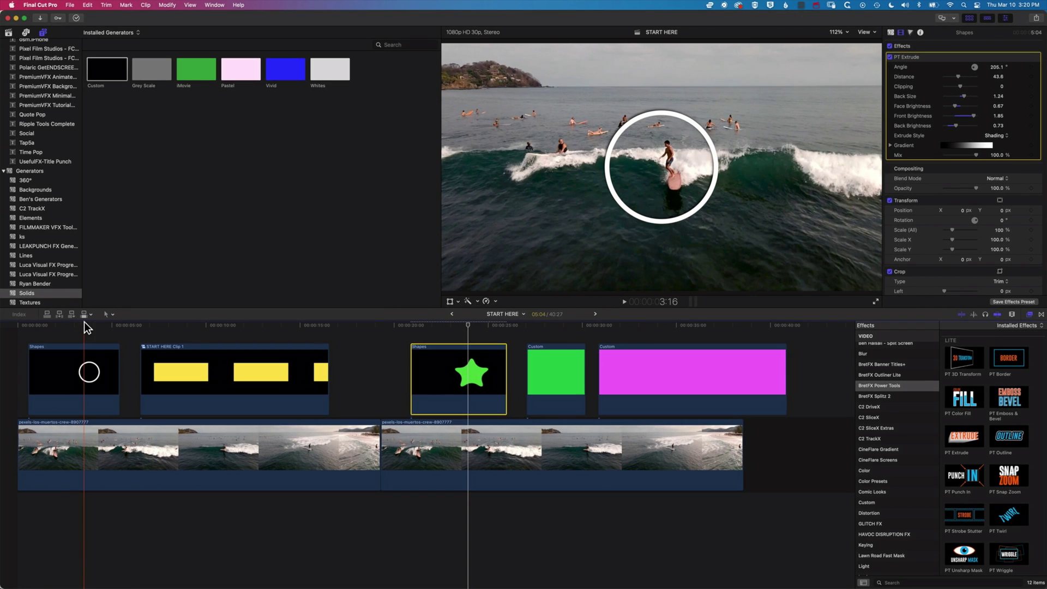
Apply PT Extrude to the white circle outline with the depth extending sideways to the right, and set its outline colour to magenta
click(84, 322)
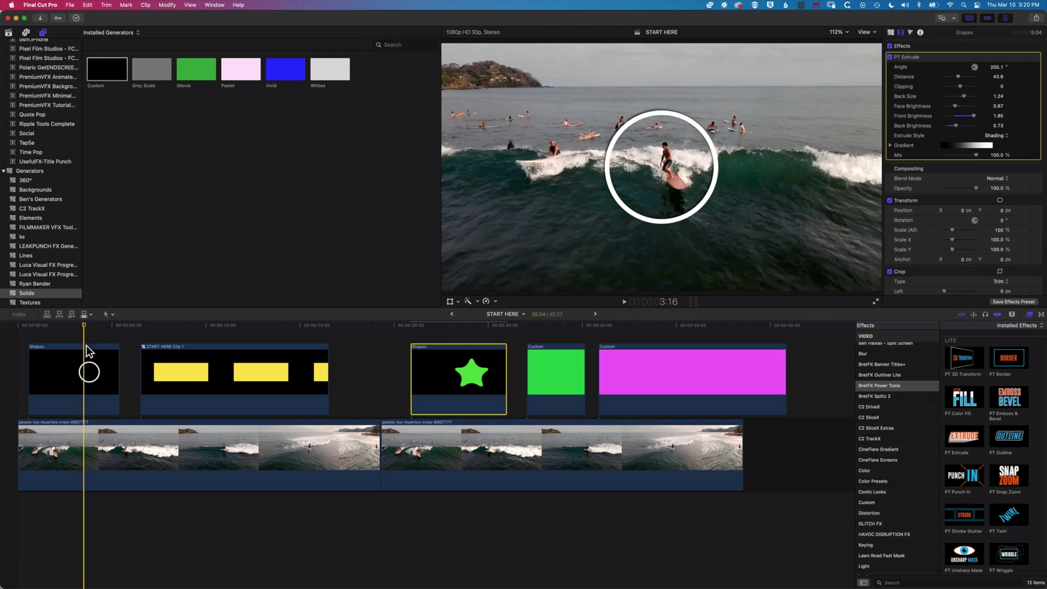
click(76, 377)
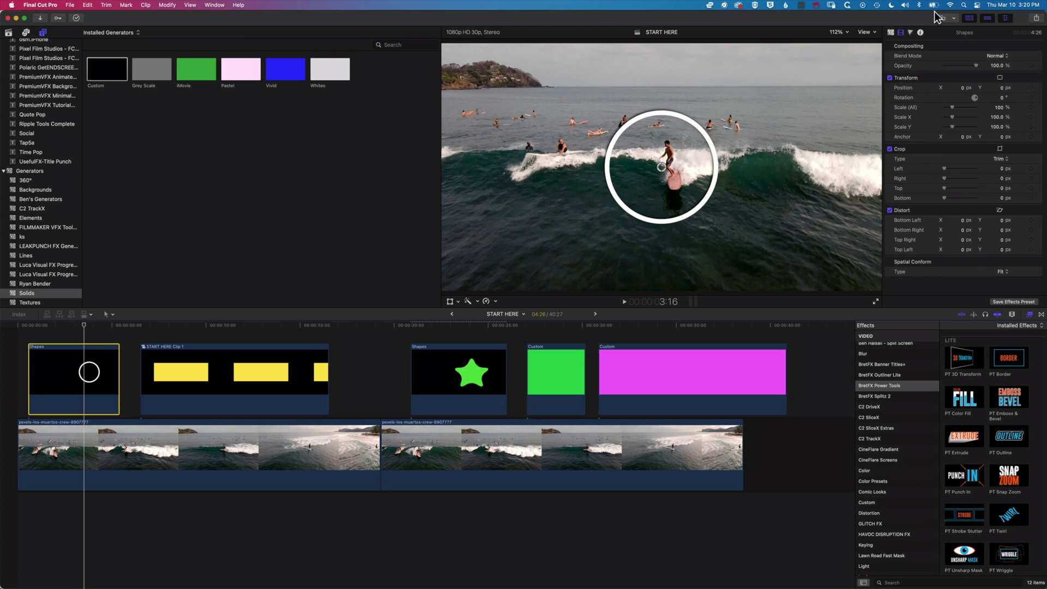
click(893, 33)
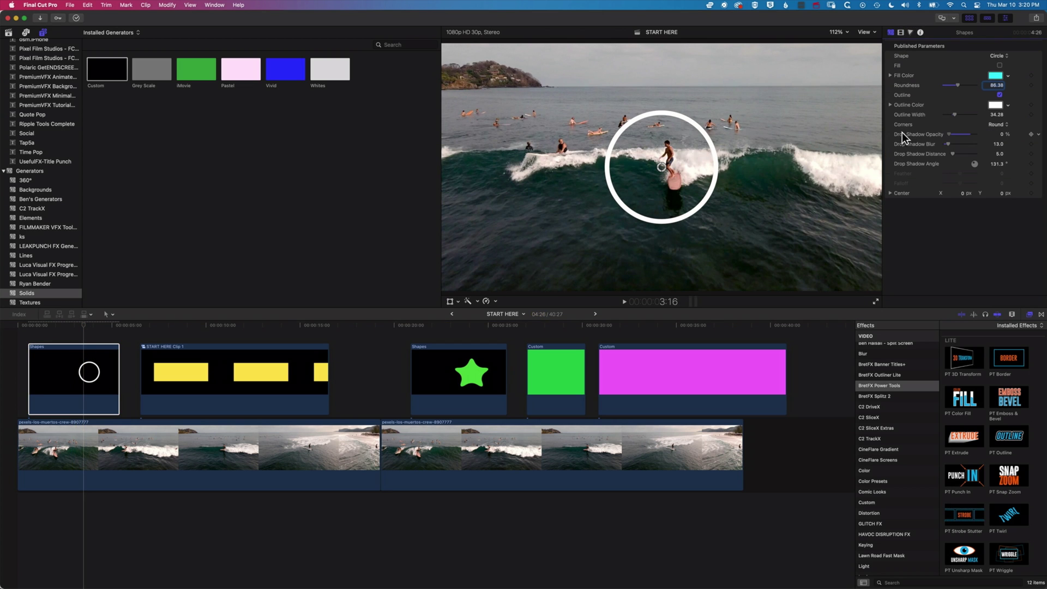
drag(964, 443, 96, 379)
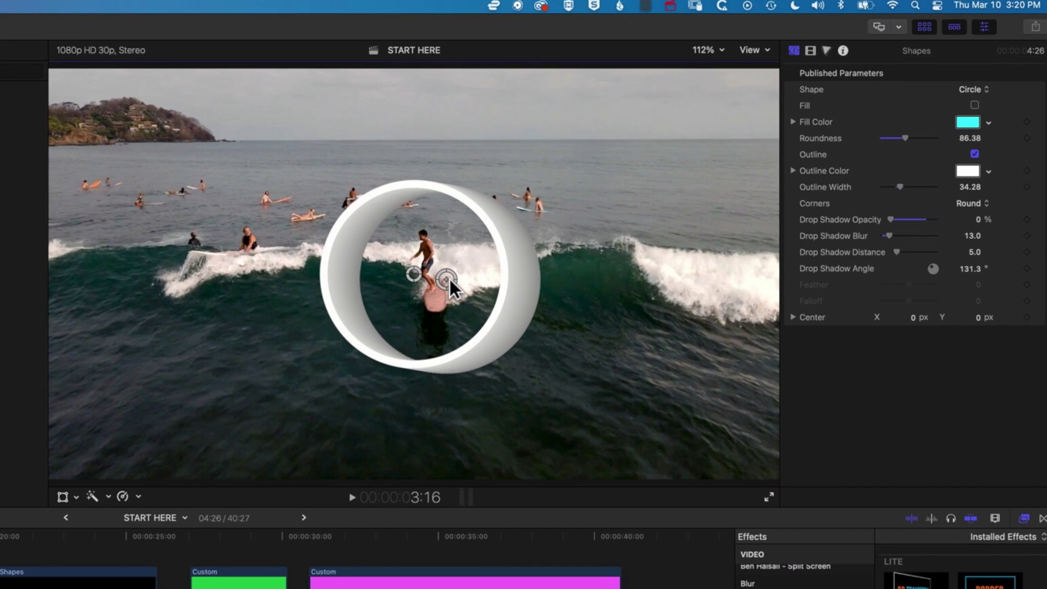
drag(450, 279, 401, 273)
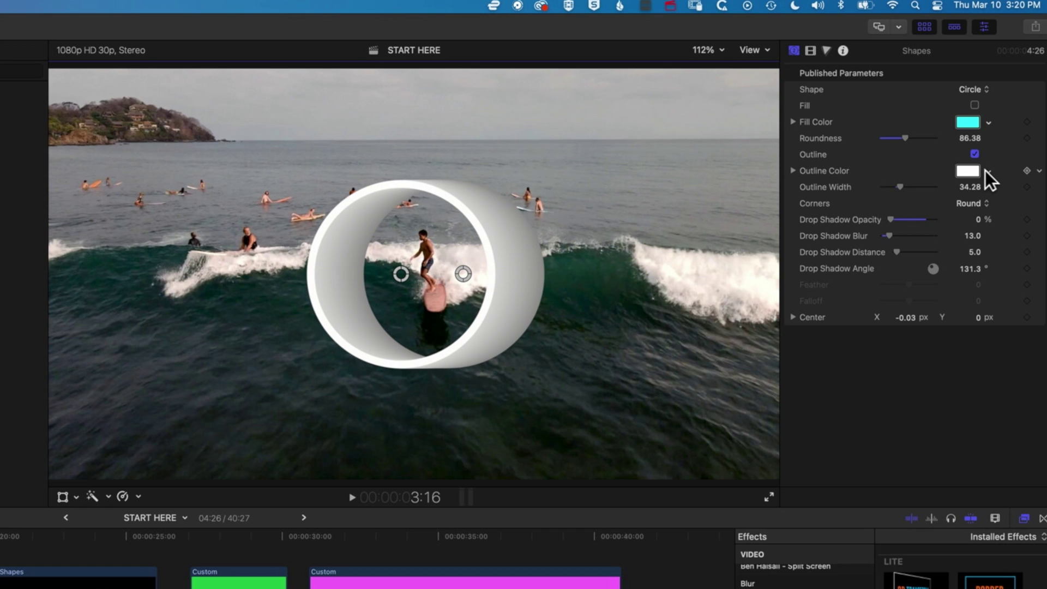
drag(987, 170, 924, 297)
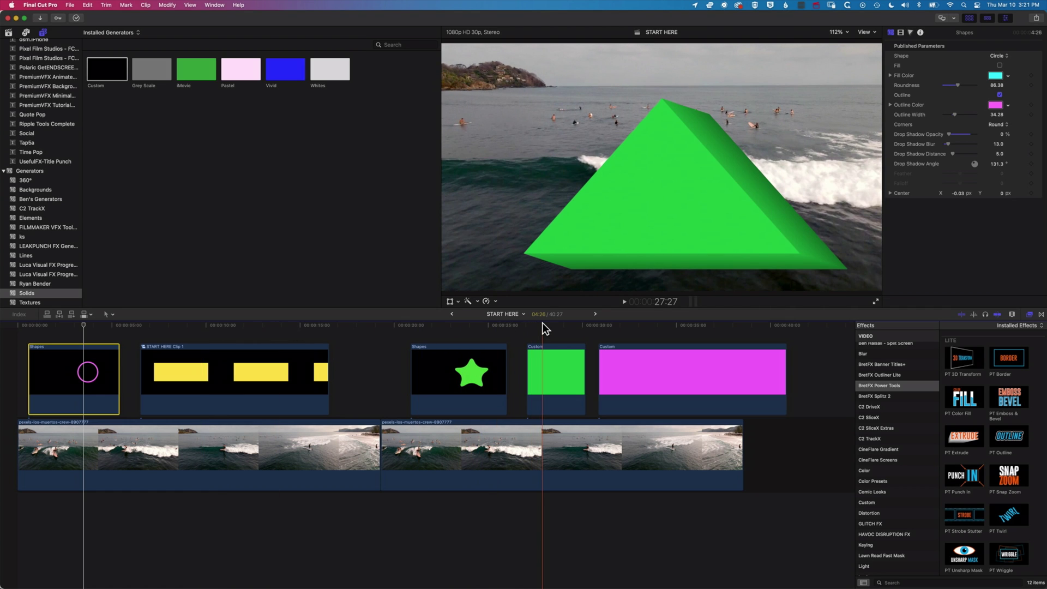
Shrink the extruded green triangle to under a third of the frame width and move it up and slightly left of centre
click(552, 327)
click(450, 301)
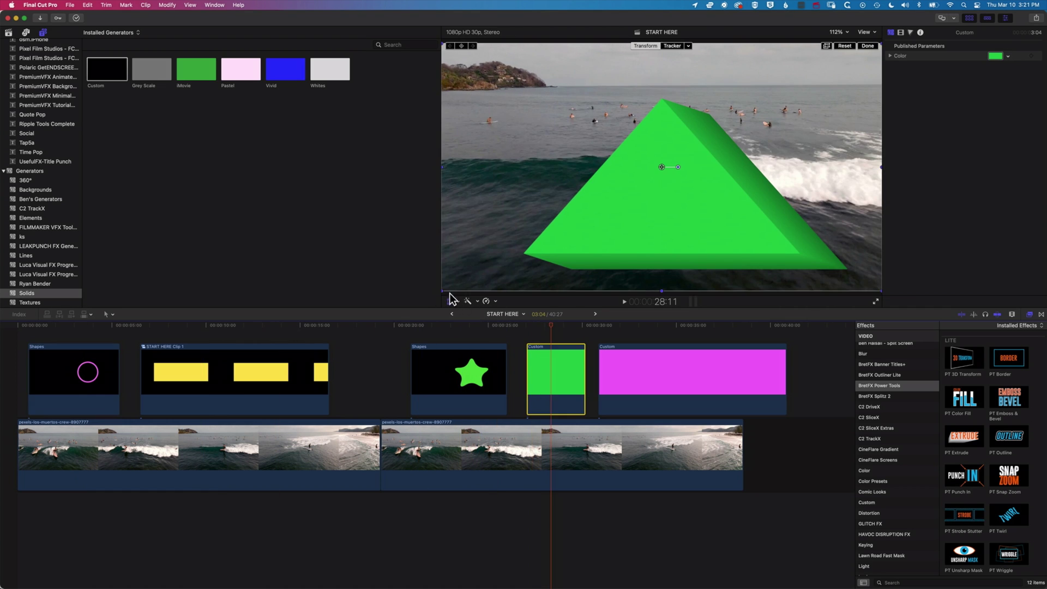
drag(442, 293, 596, 204)
drag(694, 165, 653, 130)
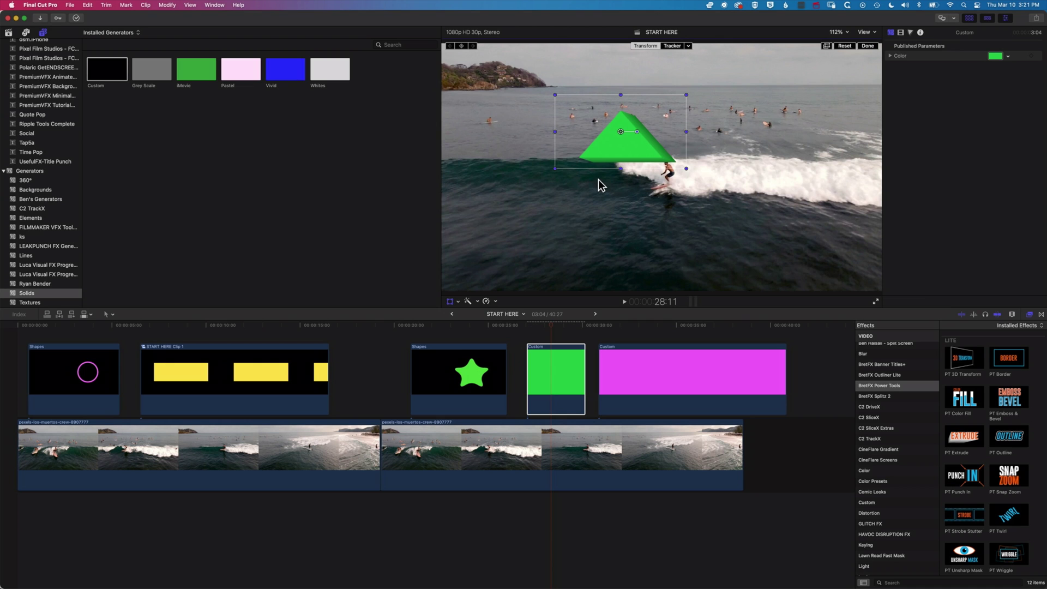
Apply PT Extrude to the masked magenta solid and extend its depth toward the lower right
click(621, 324)
drag(622, 326, 640, 324)
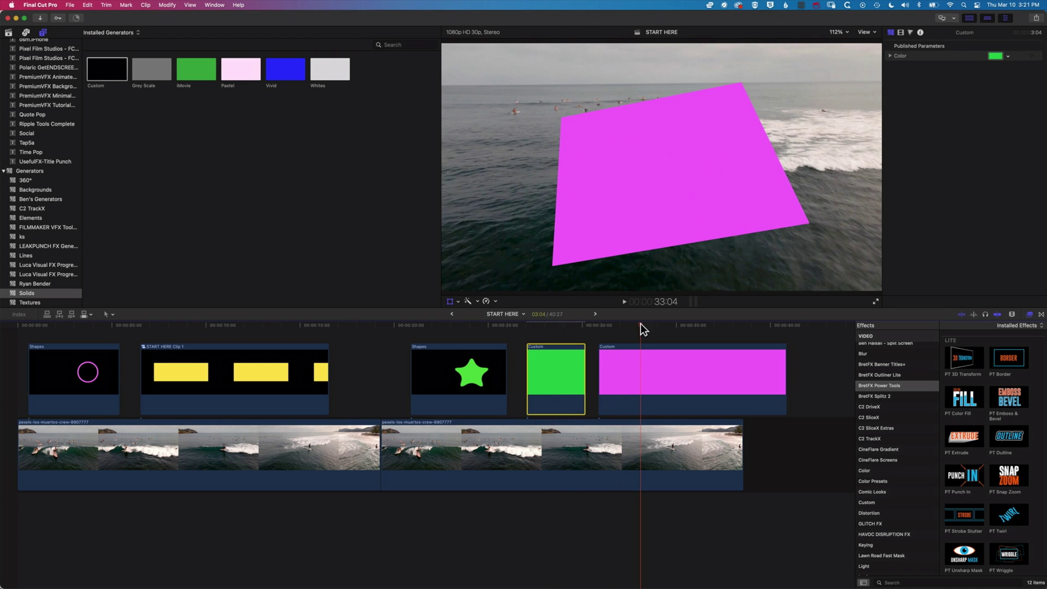
click(631, 374)
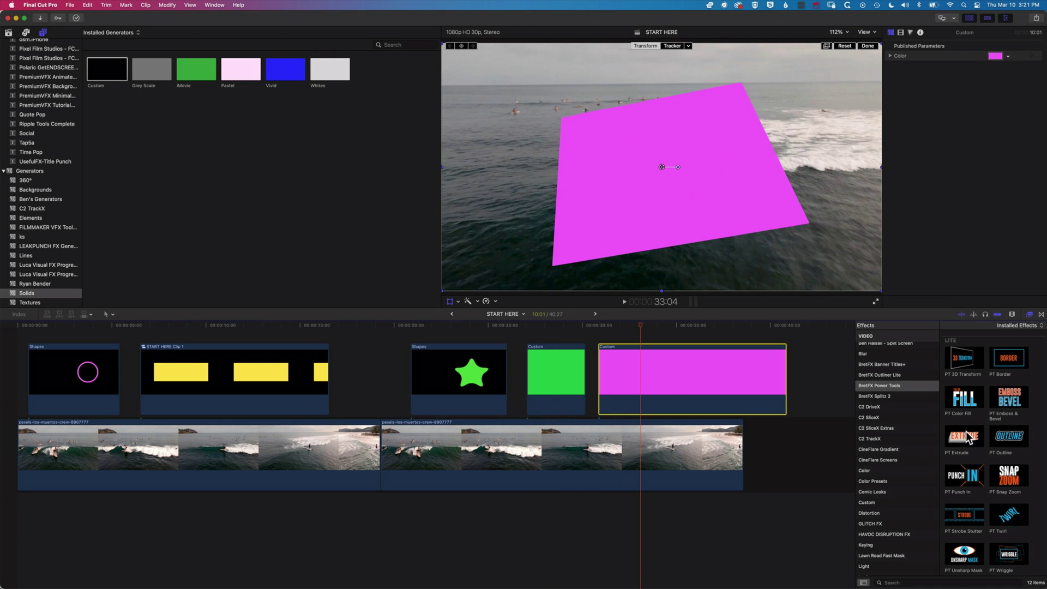
drag(966, 443, 709, 395)
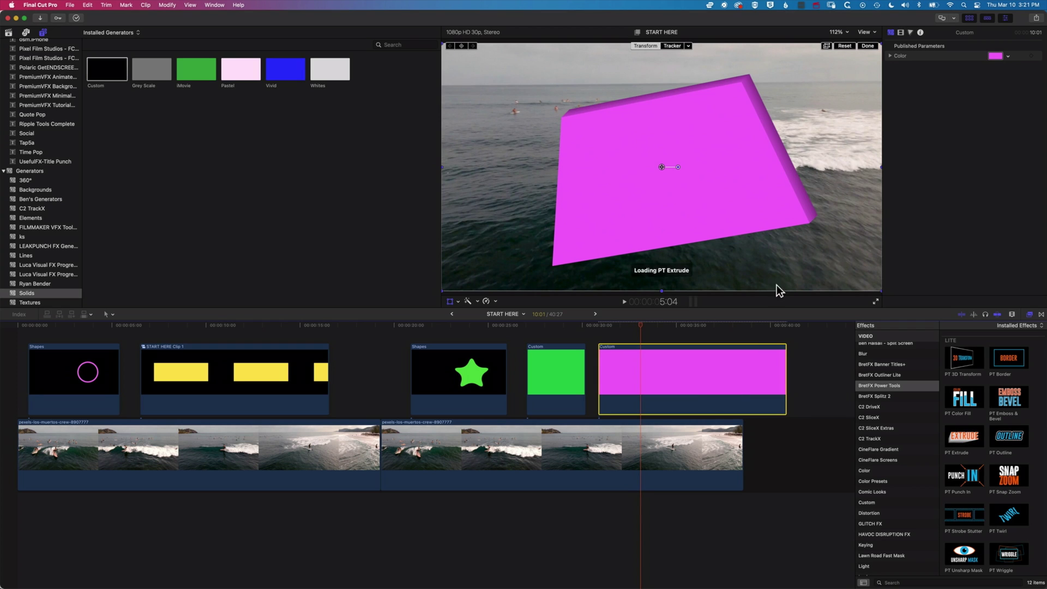
click(450, 302)
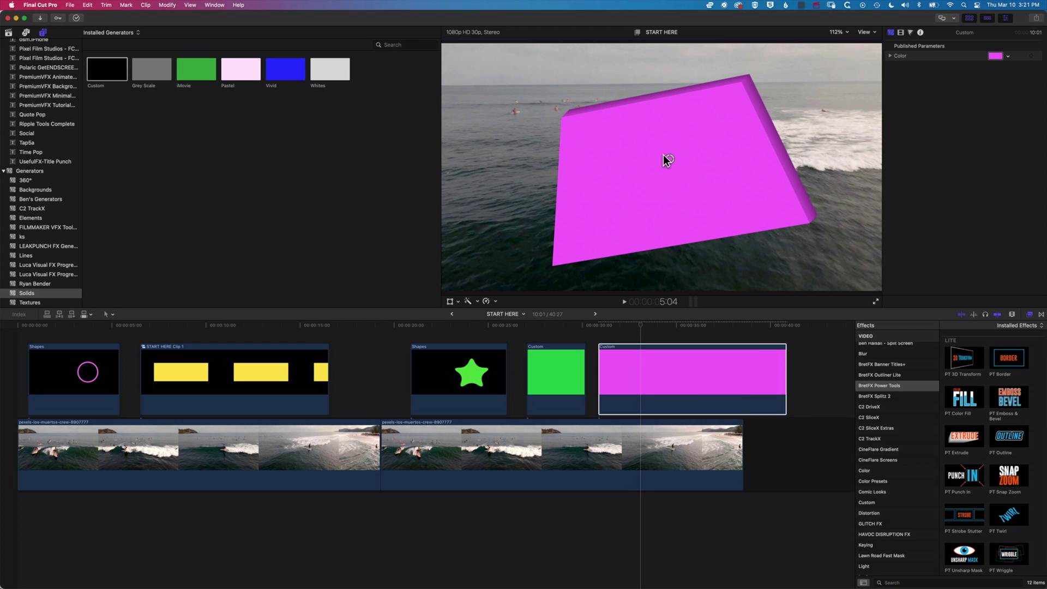
drag(672, 156, 685, 176)
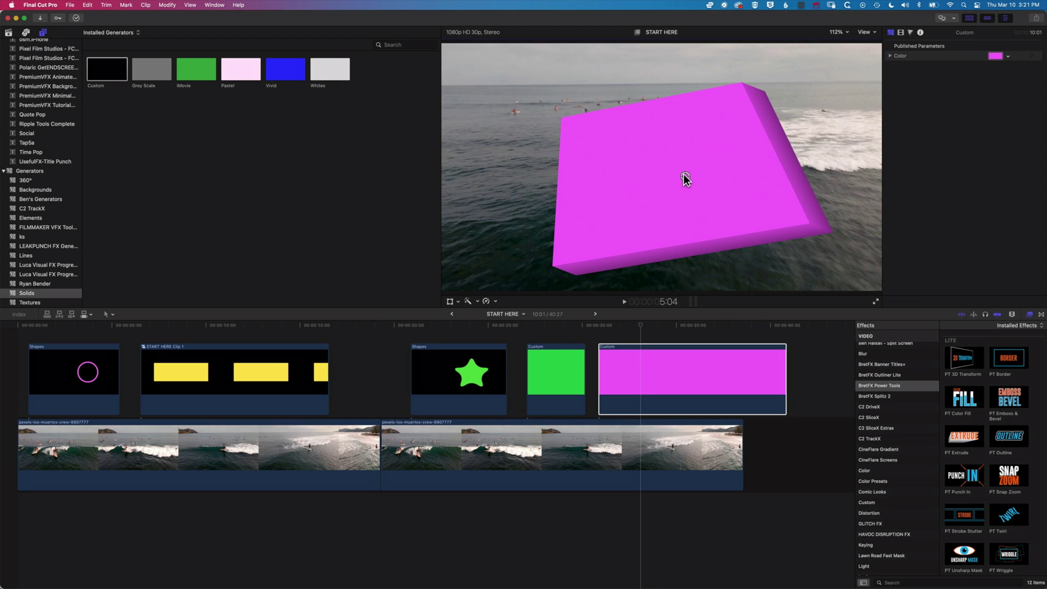
drag(686, 178, 692, 180)
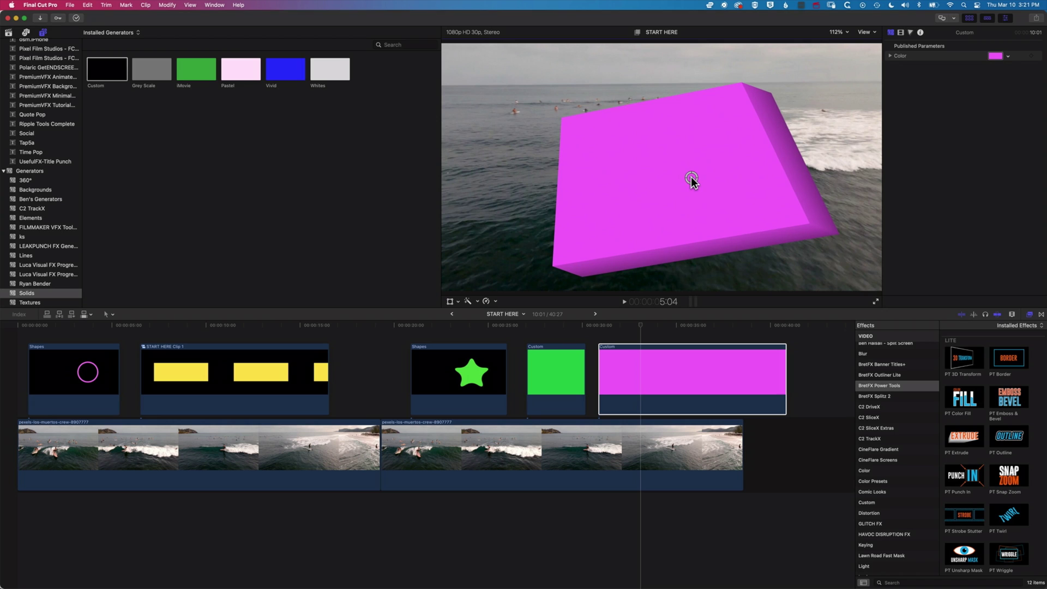